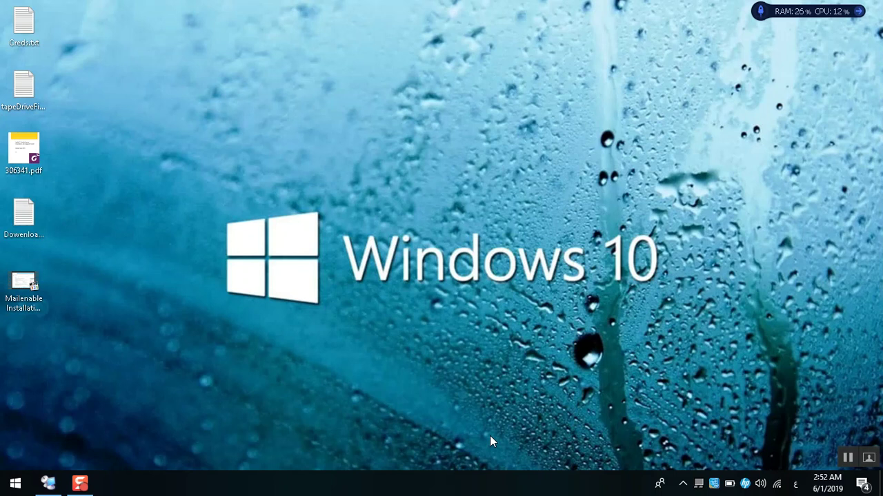
{"action": "left_click", "coordinate": [48, 484]}
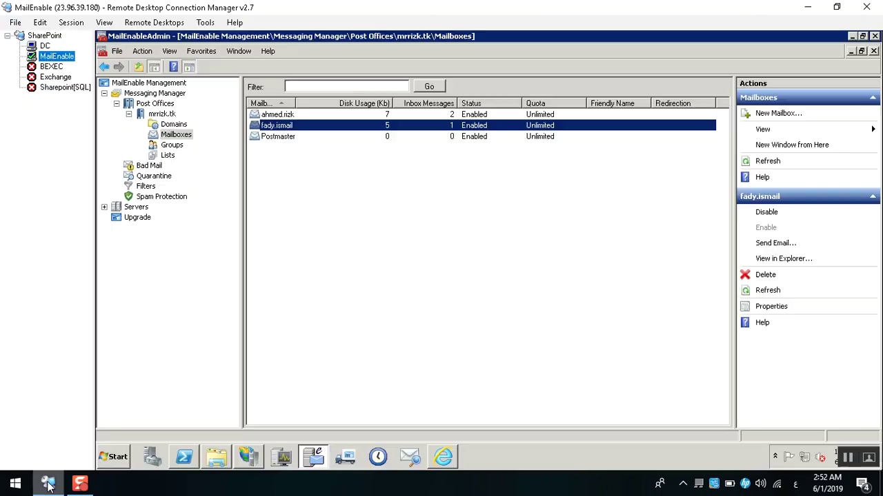
{"action": "left_click", "coordinate": [397, 308]}
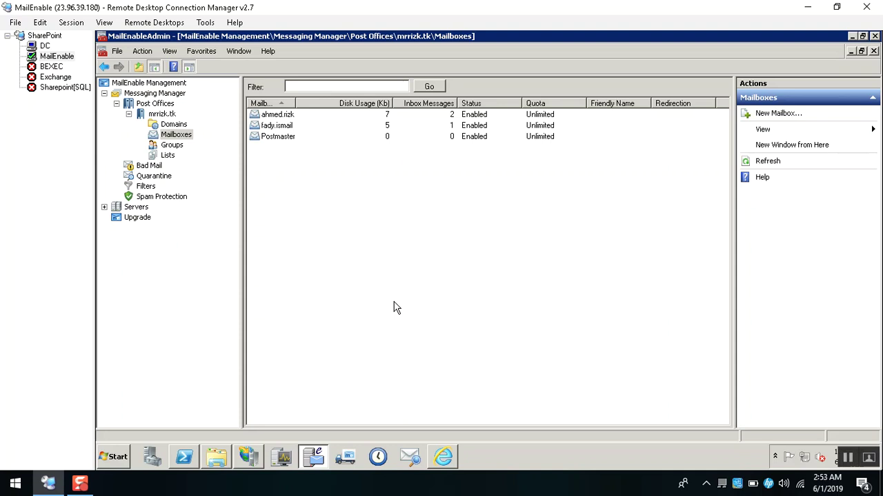
{"action": "left_click", "coordinate": [153, 459]}
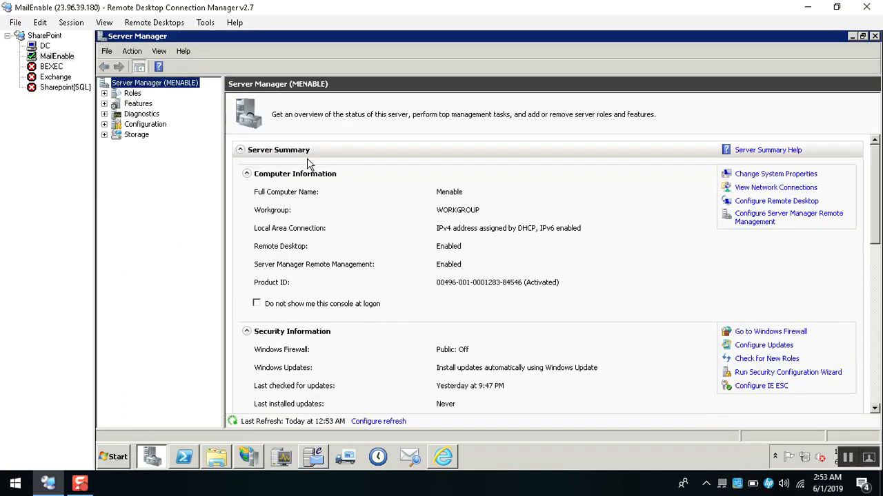
{"action": "left_click", "coordinate": [435, 216]}
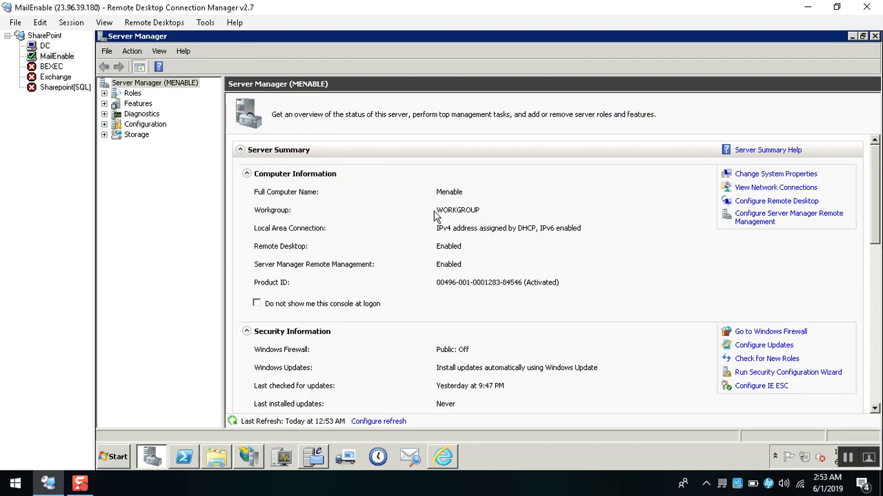
{"action": "left_click", "coordinate": [778, 203]}
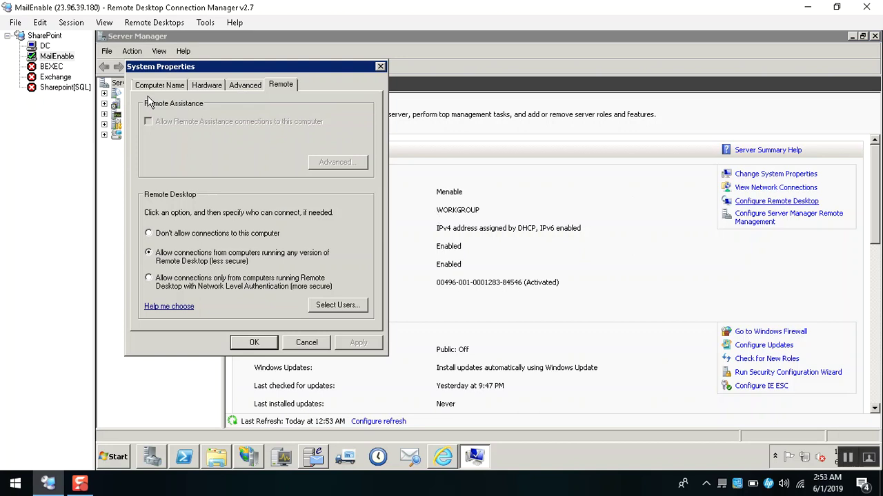
{"action": "left_click", "coordinate": [159, 86]}
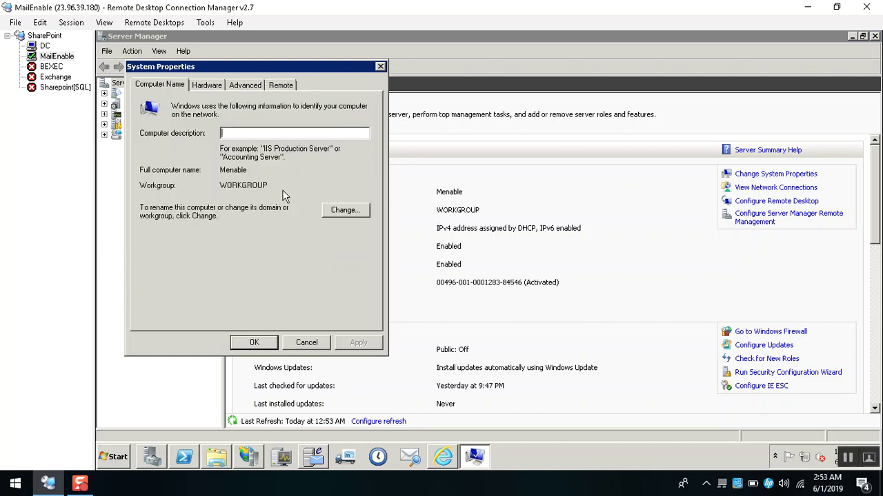
{"action": "left_click", "coordinate": [338, 213]}
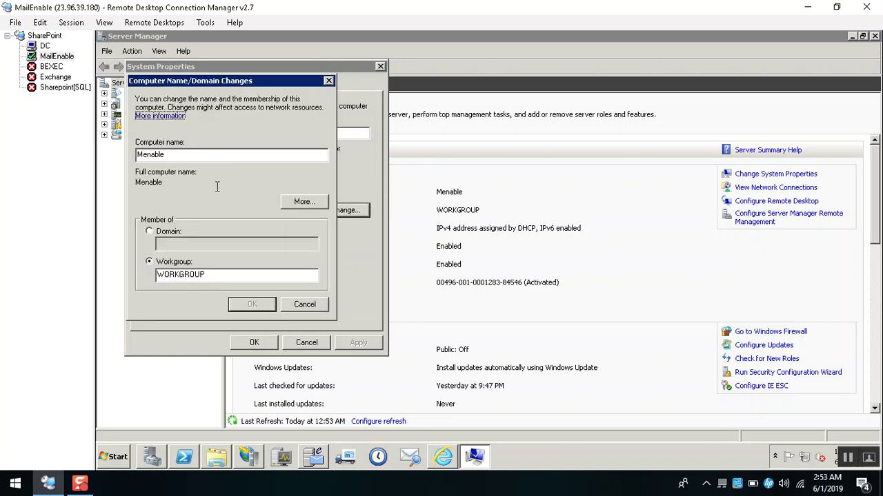
{"action": "left_click", "coordinate": [302, 200]}
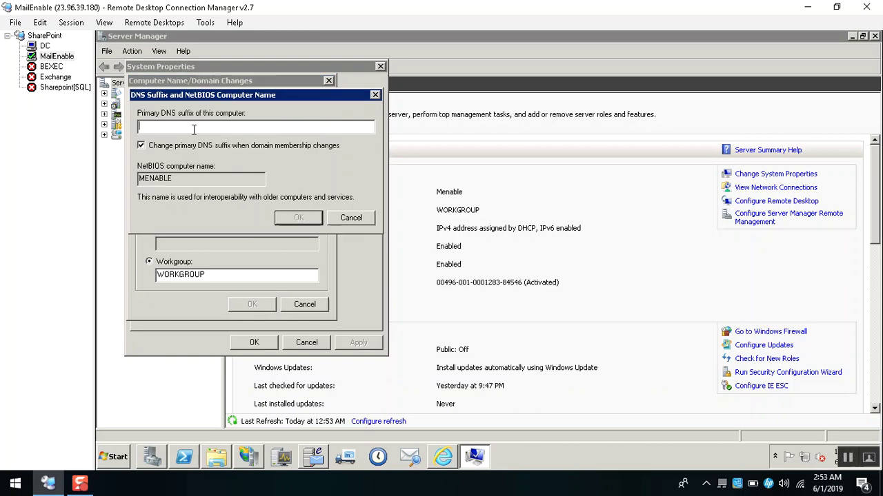
{"action": "key", "text": "Escape"}
{"action": "key", "text": "Escape"}
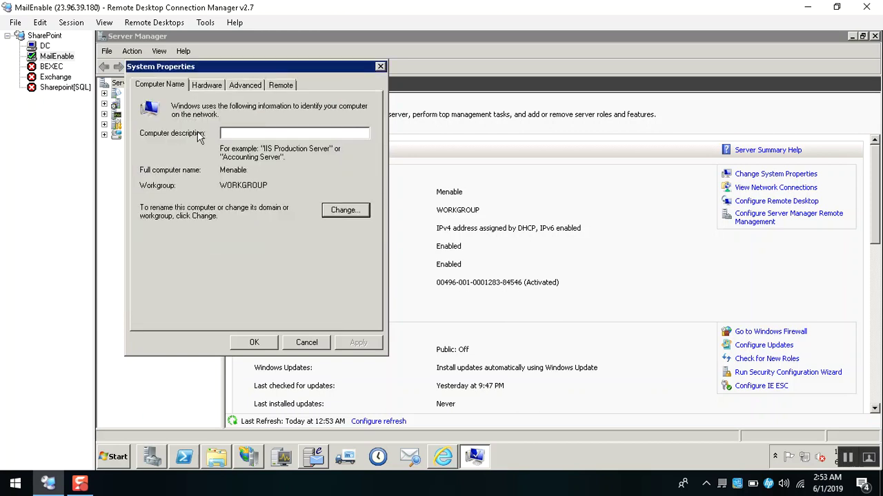
{"action": "left_click", "coordinate": [236, 173]}
{"action": "double_click", "coordinate": [235, 172]}
{"action": "left_click", "coordinate": [221, 185]}
{"action": "double_click", "coordinate": [246, 185]}
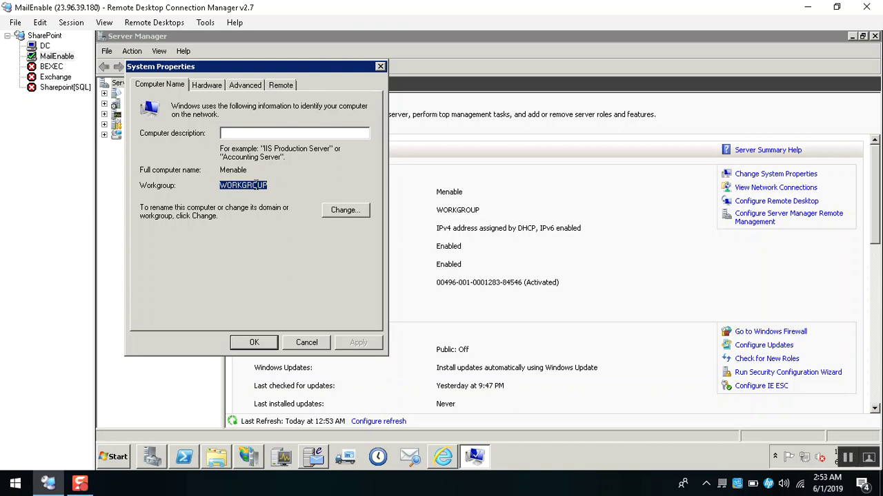
{"action": "left_click", "coordinate": [257, 187]}
{"action": "key", "text": "Escape"}
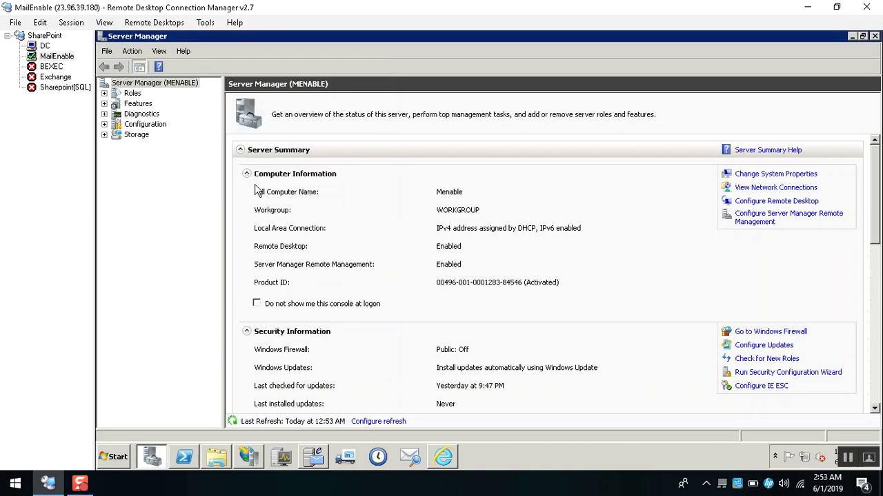
{"action": "left_click", "coordinate": [186, 205]}
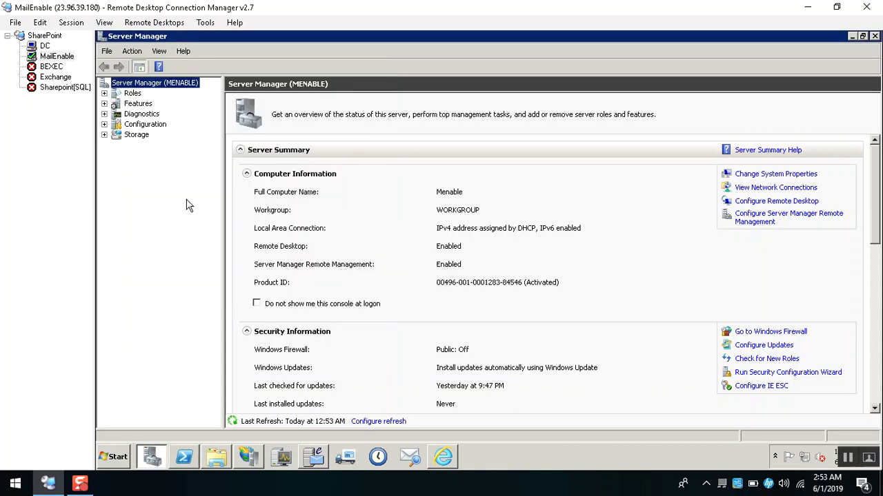
{"action": "key", "text": "alt+Tab"}
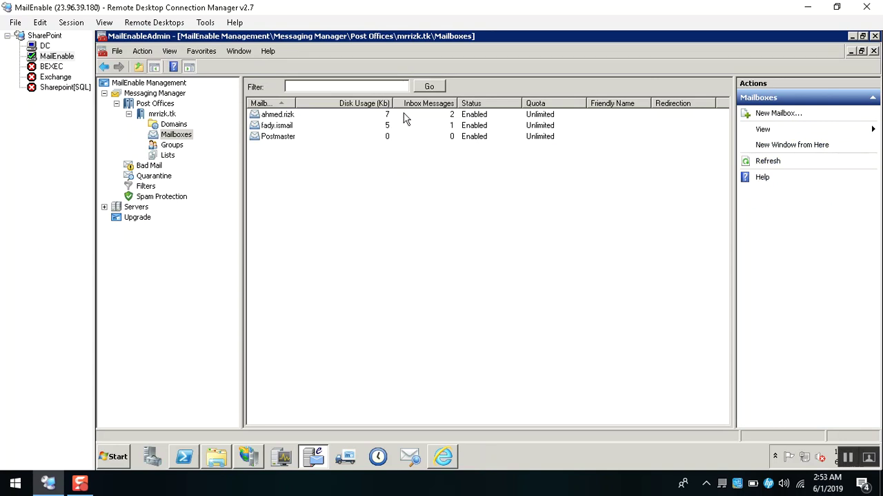
Auto-fit the Status and Quota columns and narrow the Redirection column in the mailboxes list.
{"action": "double_click", "coordinate": [524, 103]}
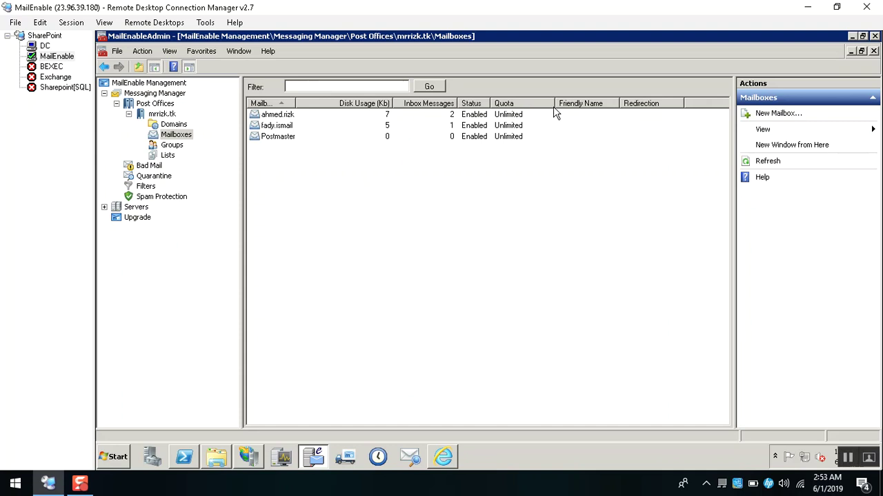
{"action": "double_click", "coordinate": [552, 104]}
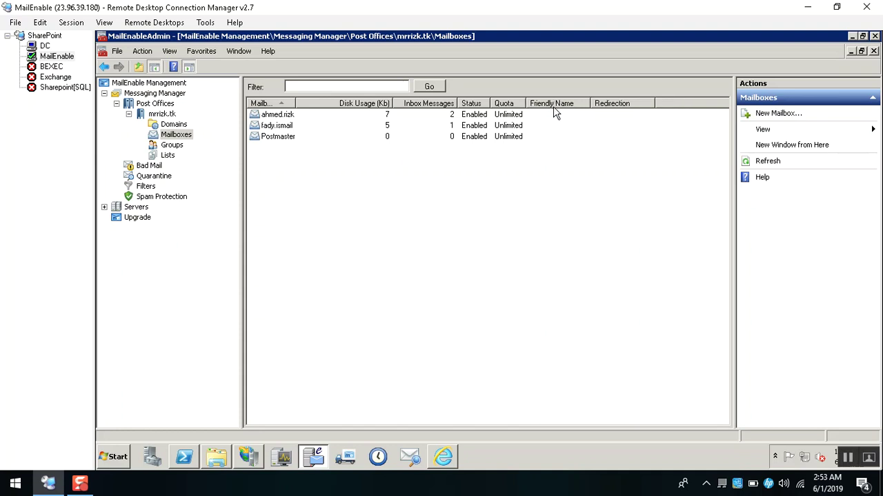
{"action": "left_click_drag", "start_coordinate": [653, 104], "coordinate": [637, 104]}
In the database folder window, navigate from the C: drive into C:\Windows\System32.
{"action": "left_click", "coordinate": [219, 457]}
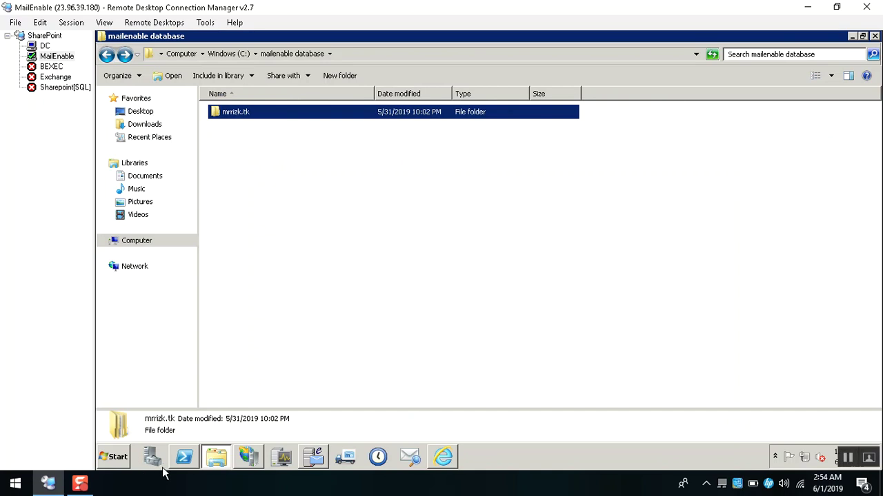
{"action": "left_click", "coordinate": [230, 54]}
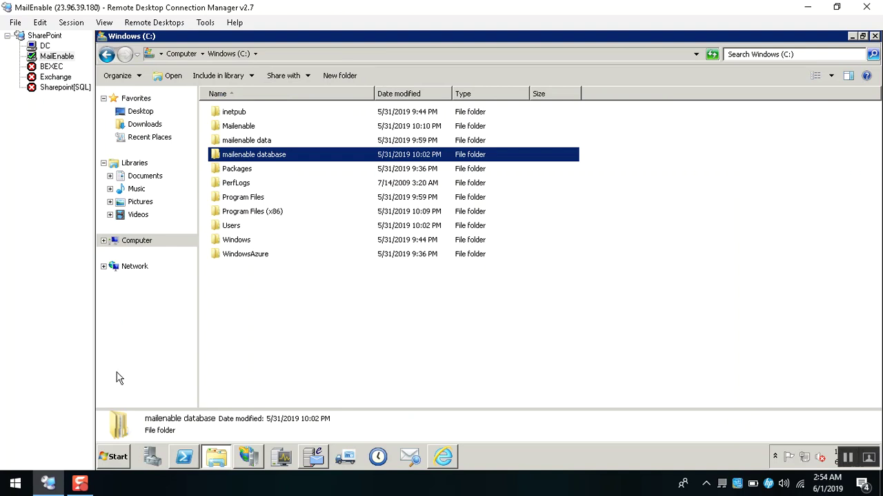
{"action": "left_click", "coordinate": [82, 485]}
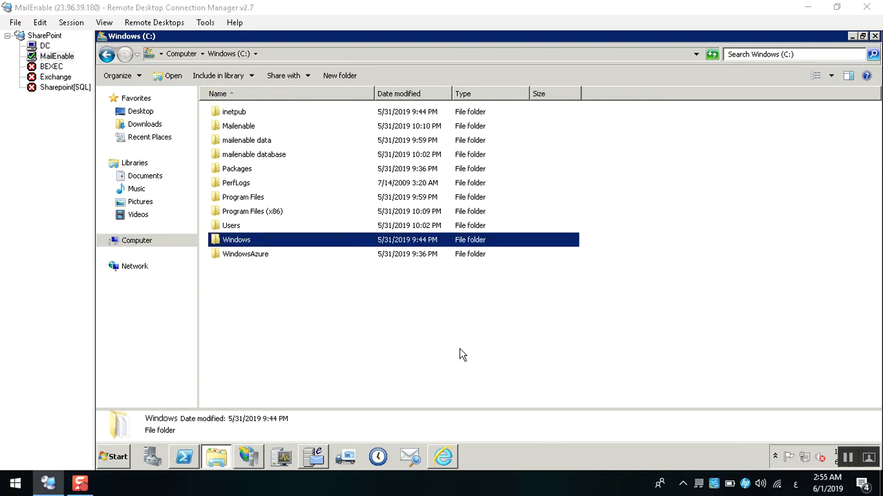
{"action": "double_click", "coordinate": [295, 247]}
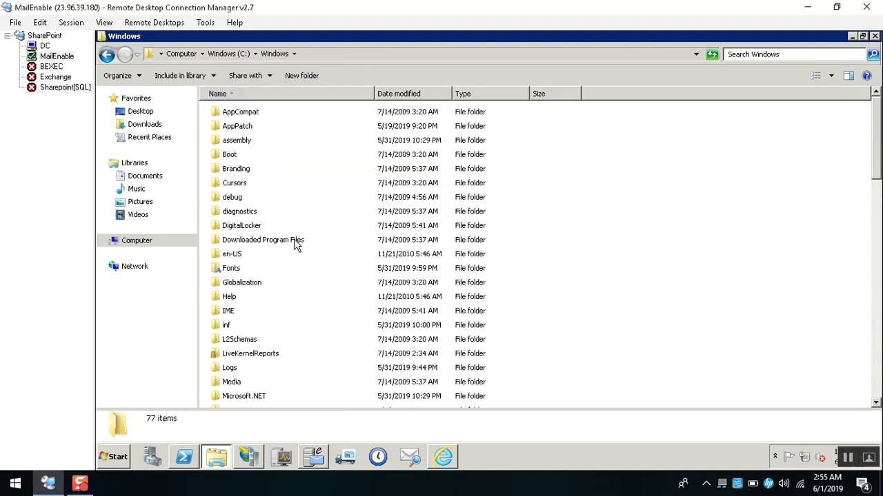
{"action": "type", "text": "sys"}
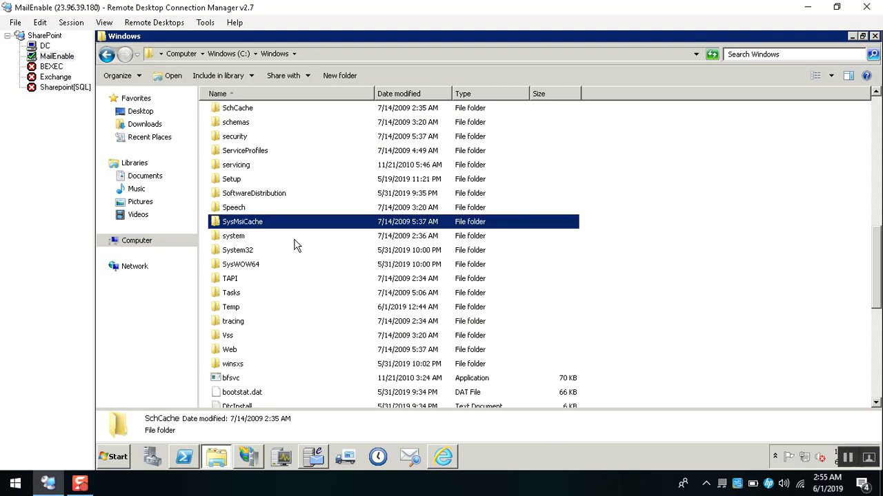
{"action": "type", "text": "tem32"}
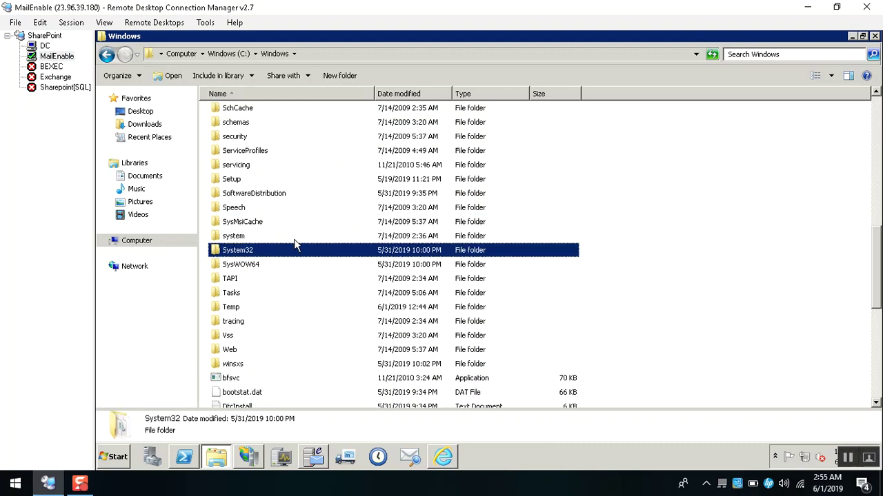
{"action": "key", "text": "Return"}
Go into drivers\etc and open the hosts file, getting the Open with dialog.
{"action": "type", "text": "dis"}
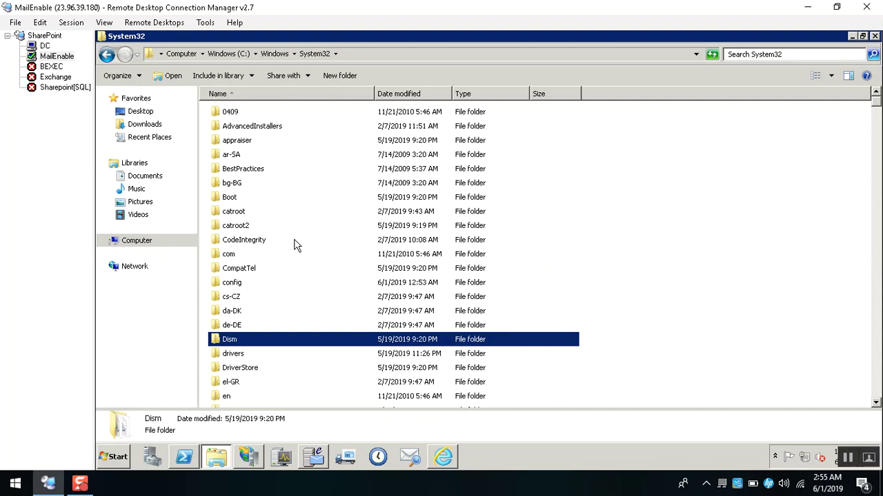
{"action": "type", "text": "dr"}
{"action": "key", "text": "Return"}
{"action": "type", "text": "etc"}
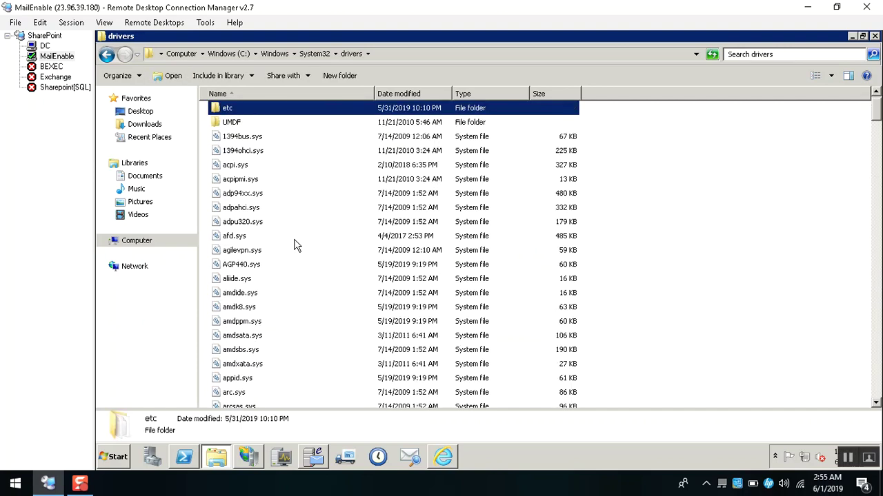
{"action": "key", "text": "Return"}
{"action": "key", "text": "Down"}
{"action": "key", "text": "Up"}
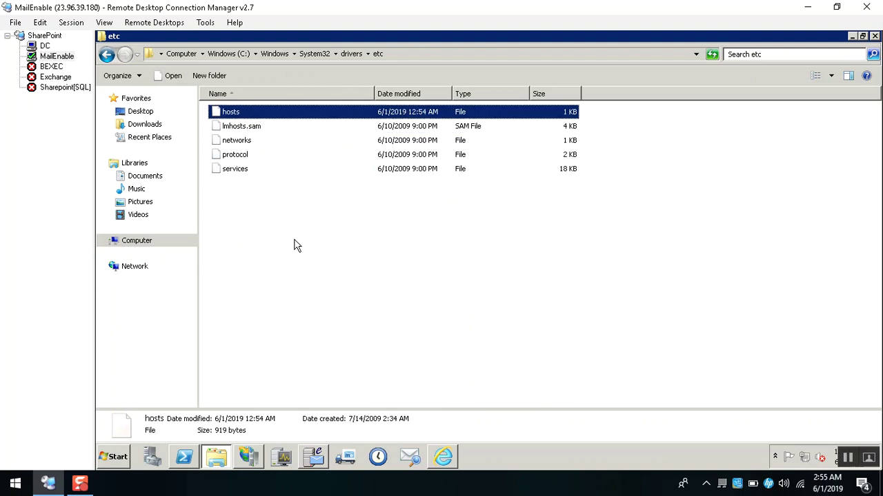
{"action": "key", "text": "Return"}
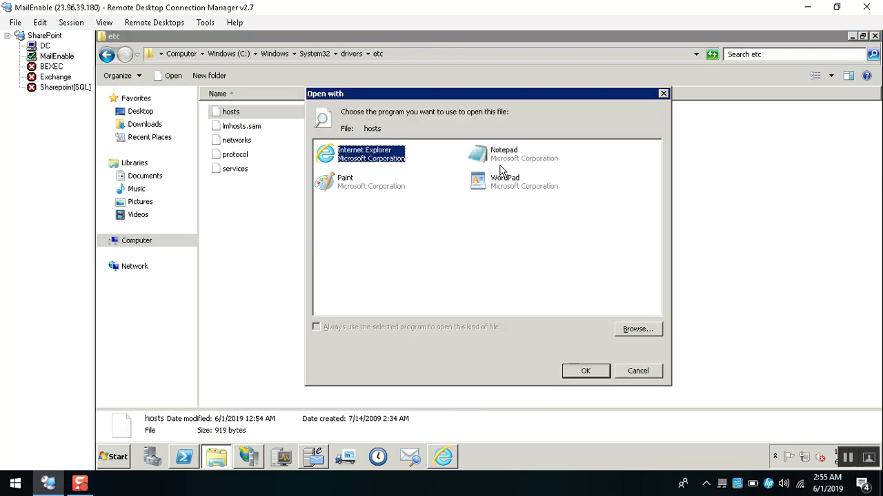
Open hosts in a maximized Notepad and highlight the mewebmail.localhost entry.
{"action": "double_click", "coordinate": [494, 161]}
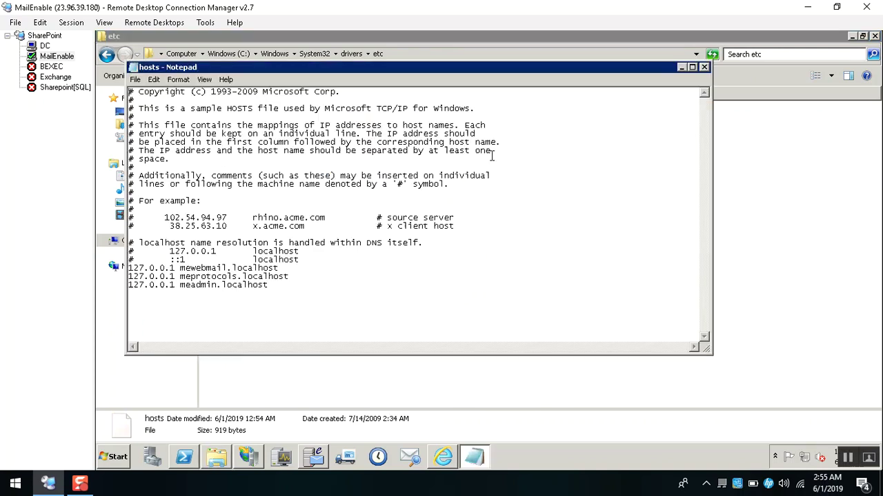
{"action": "left_click", "coordinate": [693, 68]}
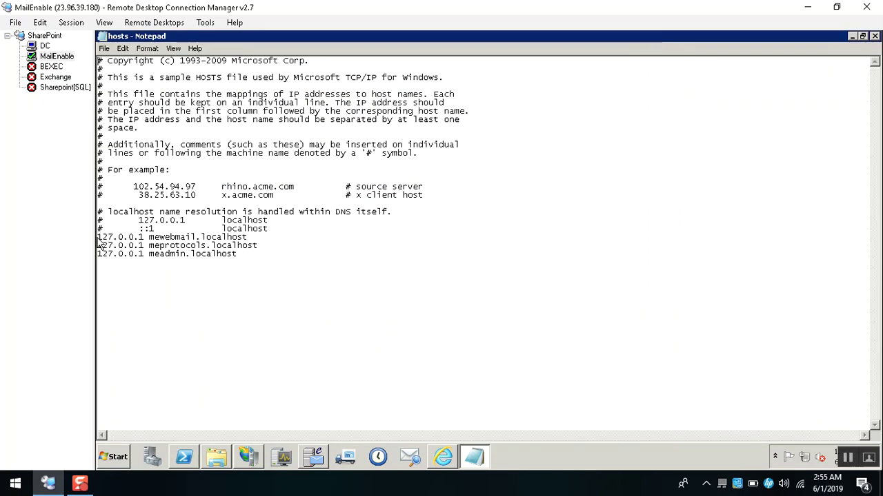
{"action": "left_click_drag", "start_coordinate": [98, 237], "coordinate": [254, 255]}
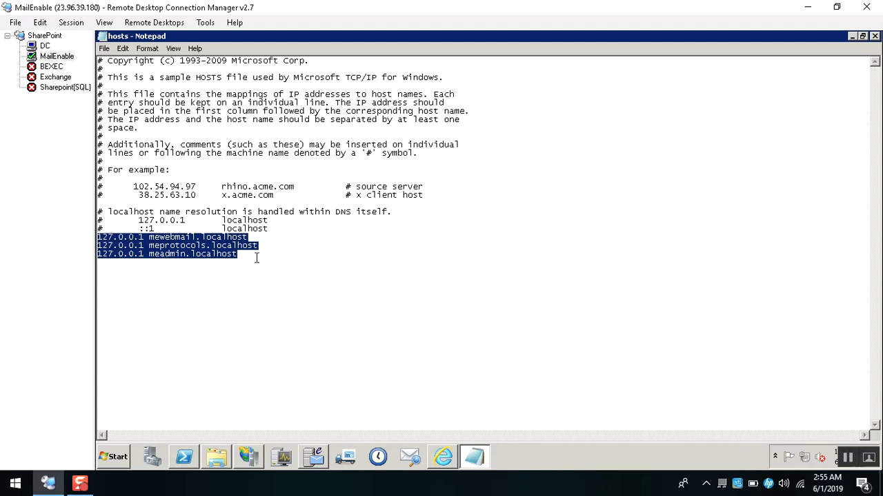
{"action": "left_click", "coordinate": [244, 257]}
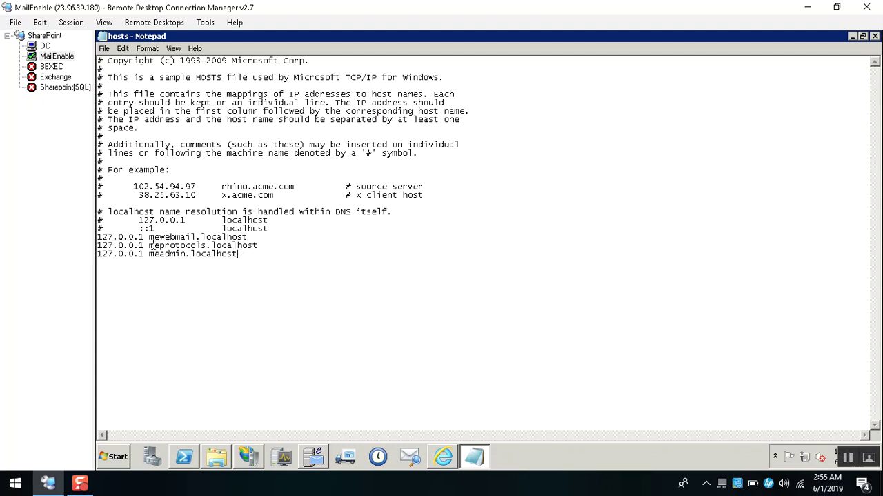
{"action": "left_click_drag", "start_coordinate": [150, 236], "coordinate": [247, 238]}
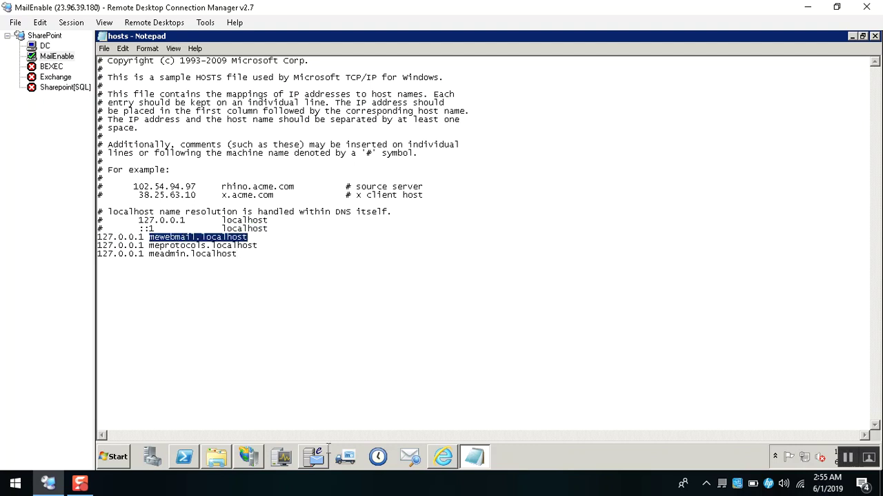
{"action": "left_click", "coordinate": [433, 462]}
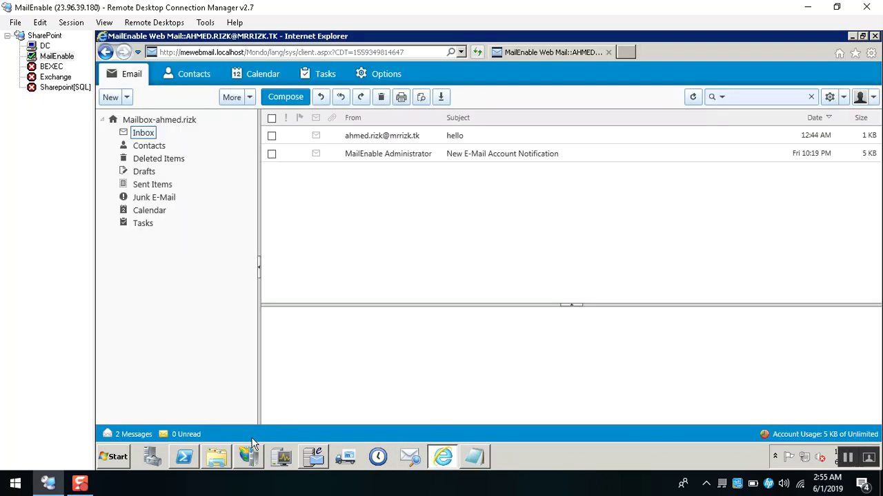
{"action": "left_click", "coordinate": [254, 469]}
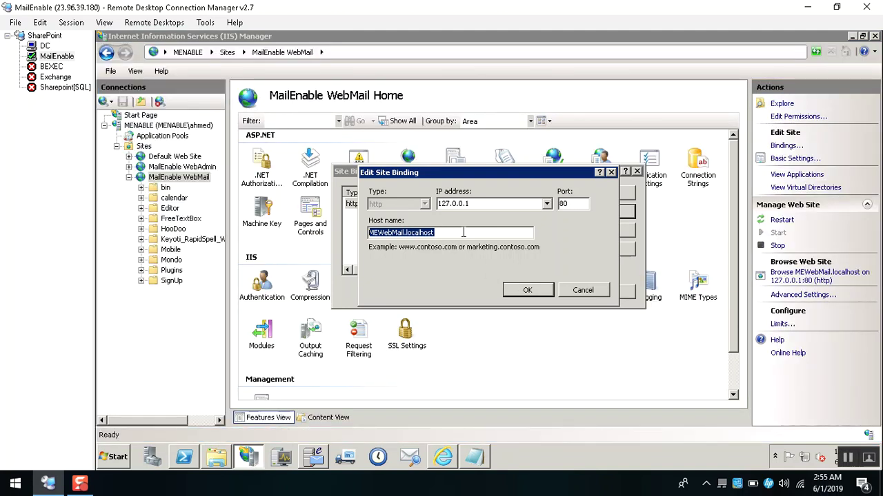
{"action": "key", "text": "Escape"}
{"action": "key", "text": "Escape"}
{"action": "left_click", "coordinate": [318, 462]}
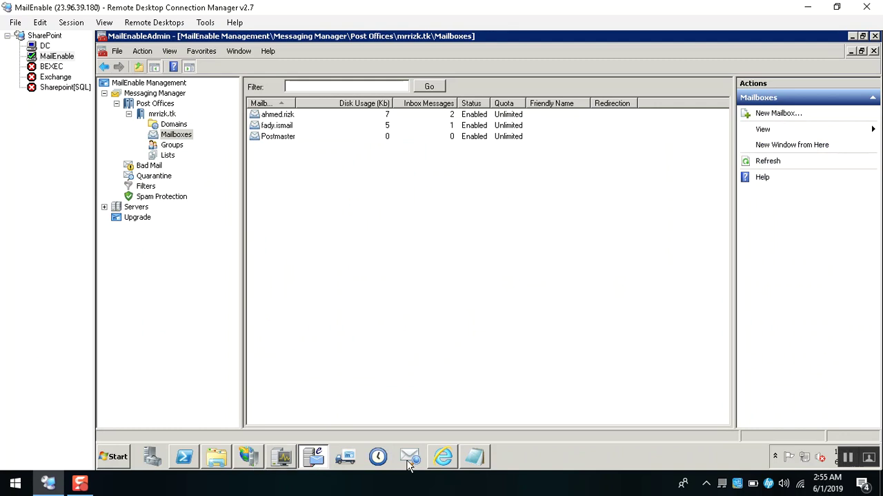
{"action": "left_click", "coordinate": [474, 457]}
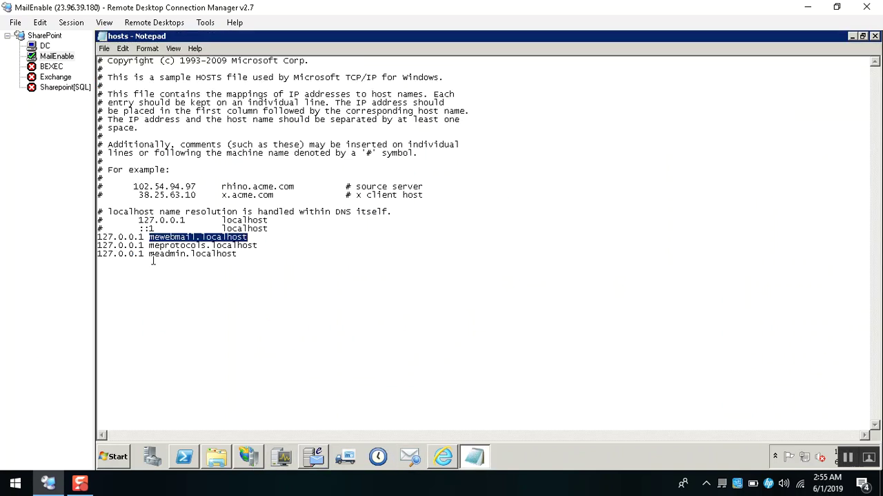
Add a line reading 127.0.0.1 below meadmin.localhost, separated by a blank line, and select it.
{"action": "left_click_drag", "start_coordinate": [149, 254], "coordinate": [247, 253]}
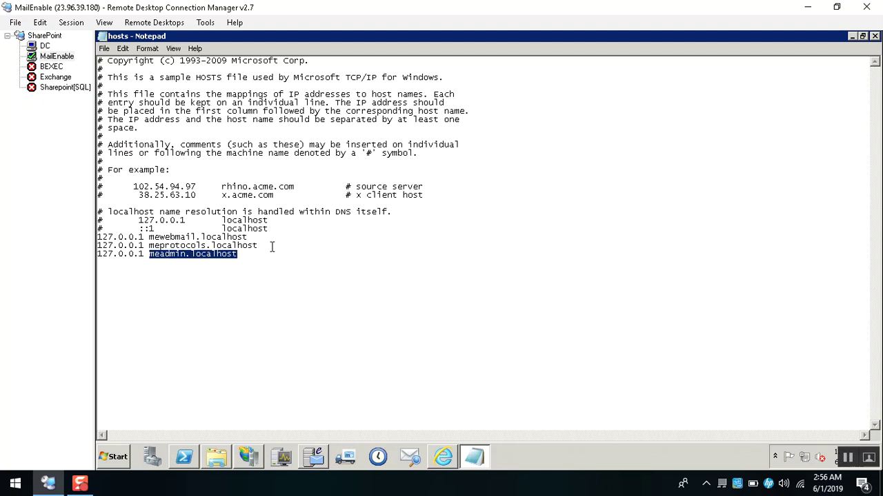
{"action": "left_click", "coordinate": [243, 254]}
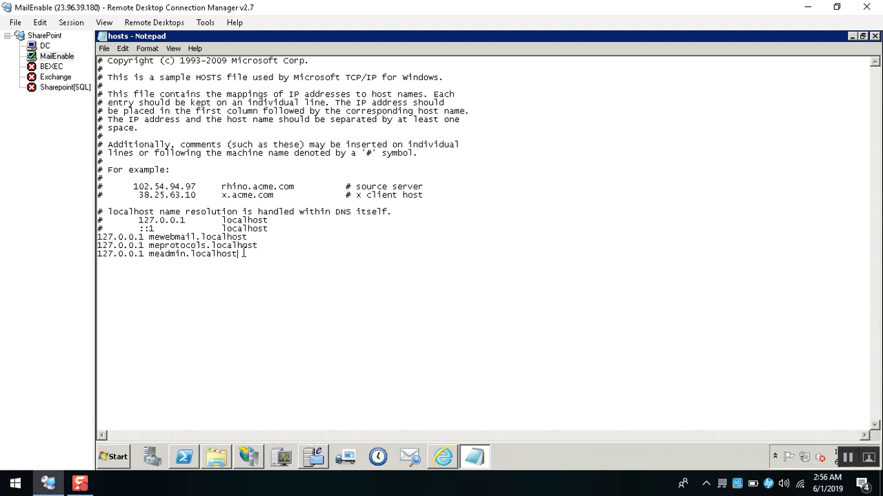
{"action": "key", "text": "Return"}
{"action": "left_click_drag", "start_coordinate": [149, 234], "coordinate": [248, 237]}
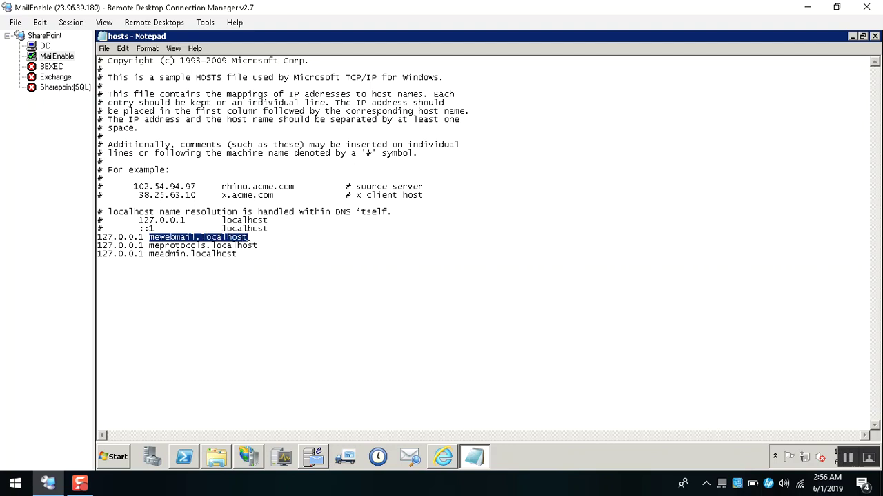
{"action": "left_click", "coordinate": [247, 256]}
{"action": "key", "text": "Return"}
{"action": "type", "text": "127"}
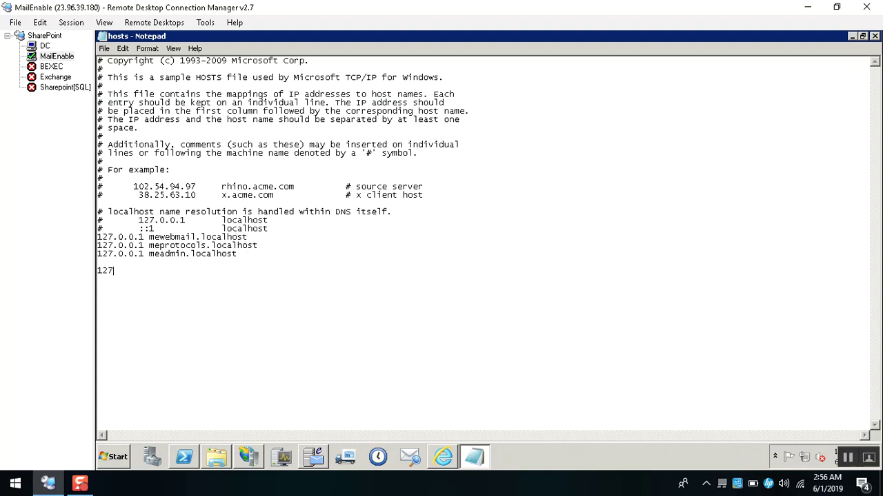
{"action": "type", "text": ".0.0.1"}
{"action": "key", "text": "shift+Home"}
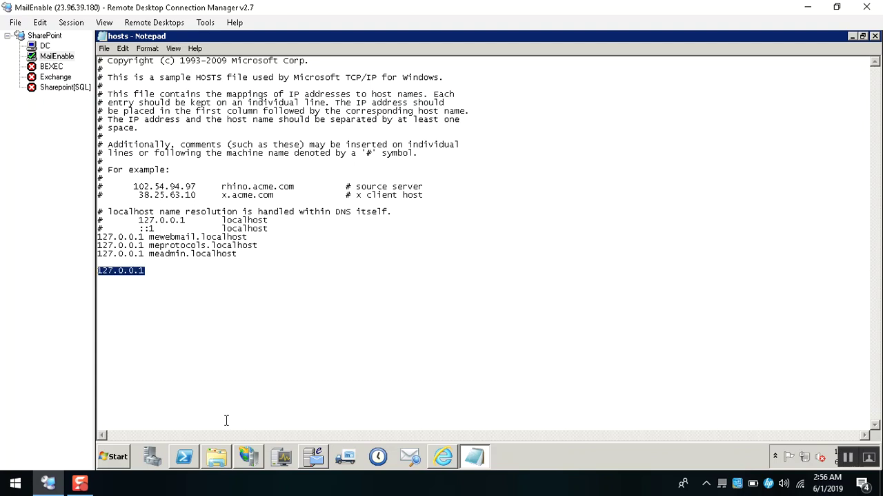
Run ipconfig.exe in PowerShell and mark the IPv4 address 10.0.1.9.
{"action": "left_click", "coordinate": [195, 455]}
{"action": "type", "text": "ipcon"}
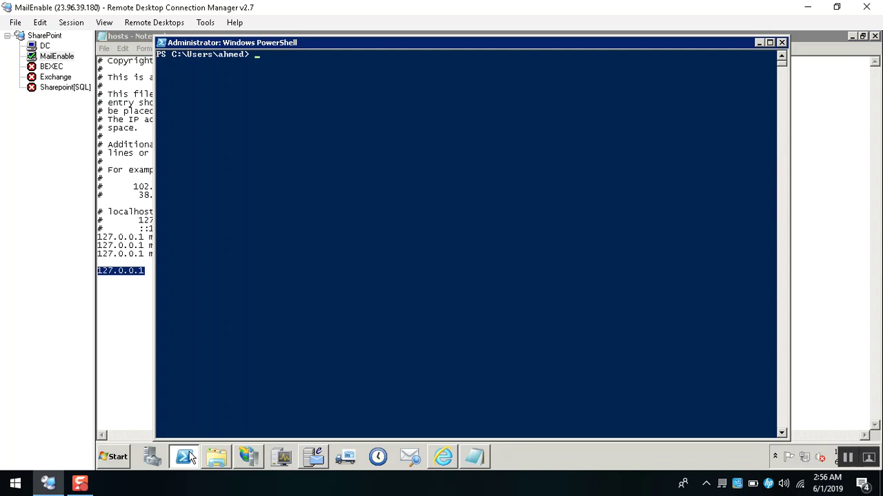
{"action": "key", "text": "Tab"}
{"action": "key", "text": "Return"}
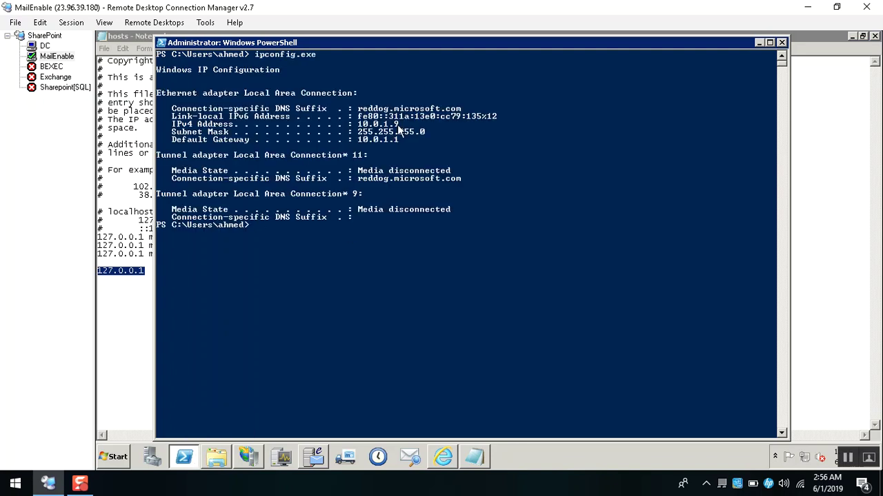
{"action": "left_click_drag", "start_coordinate": [399, 124], "coordinate": [360, 126]}
Replace the 127.0.0.1 placeholder with 10.0.1.9, then a tab and mail.mrrizk.tk.
{"action": "right_click", "coordinate": [360, 126]}
{"action": "left_click", "coordinate": [140, 271]}
{"action": "double_click", "coordinate": [140, 270]}
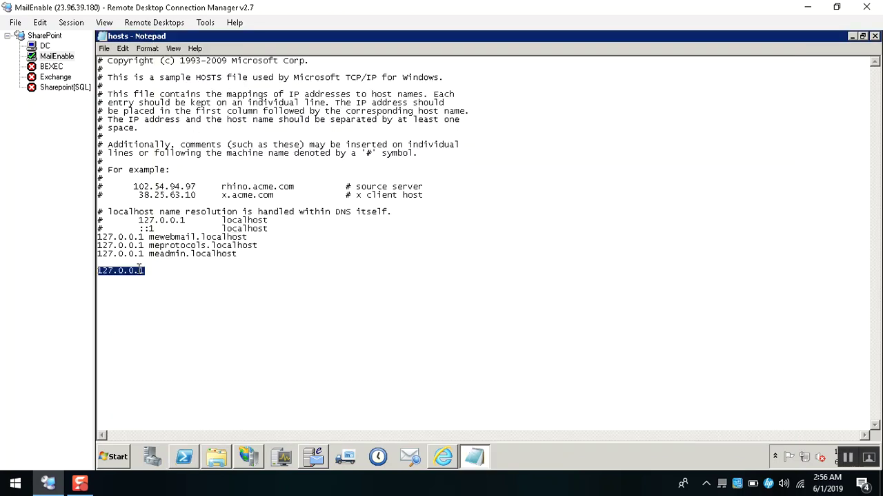
{"action": "type", "text": "10.0.1.9"}
{"action": "key", "text": "Tab"}
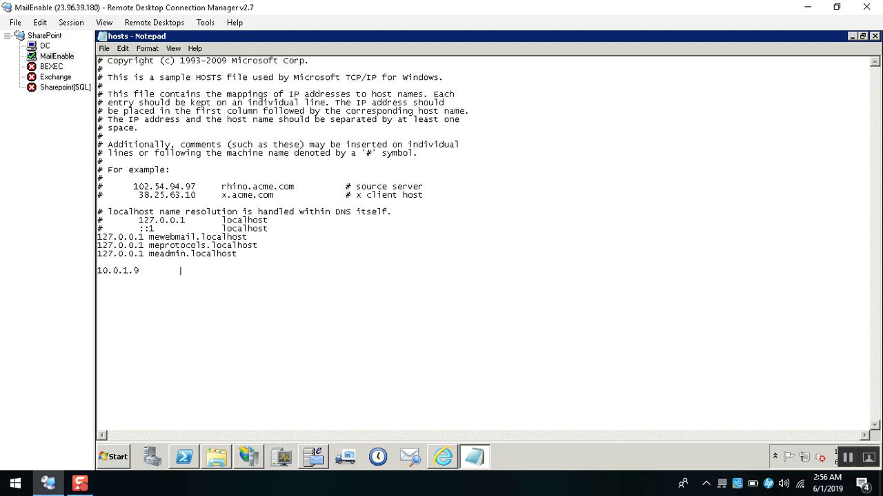
{"action": "type", "text": "mail.mrrizk.tk"}
Save the edited hosts file via File > Save.
{"action": "left_click", "coordinate": [445, 465]}
{"action": "left_click", "coordinate": [480, 461]}
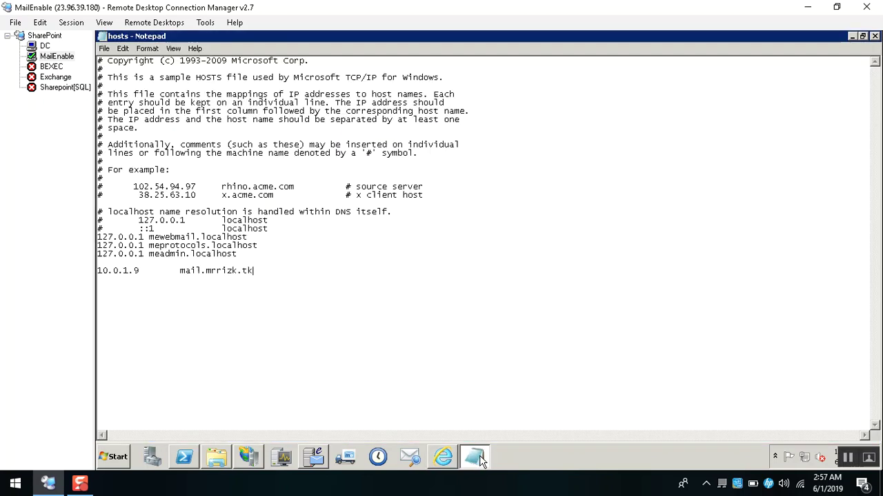
{"action": "left_click", "coordinate": [104, 49]}
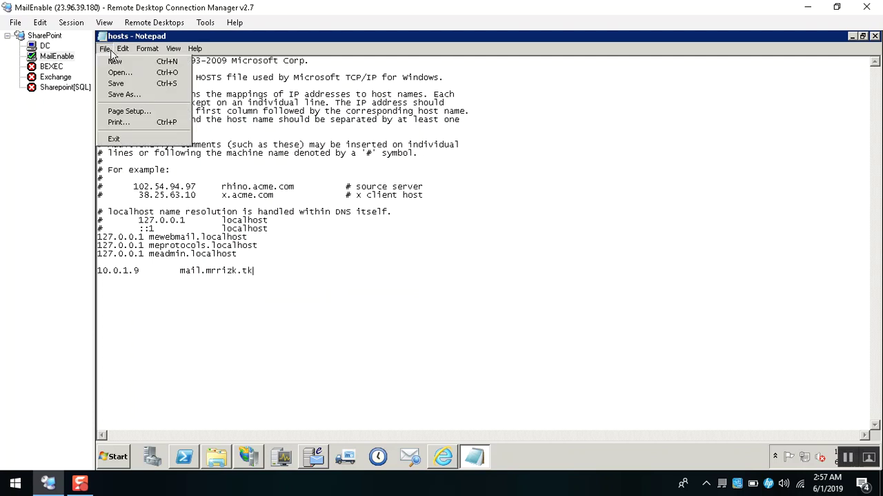
{"action": "left_click", "coordinate": [130, 83]}
{"action": "left_click", "coordinate": [446, 459]}
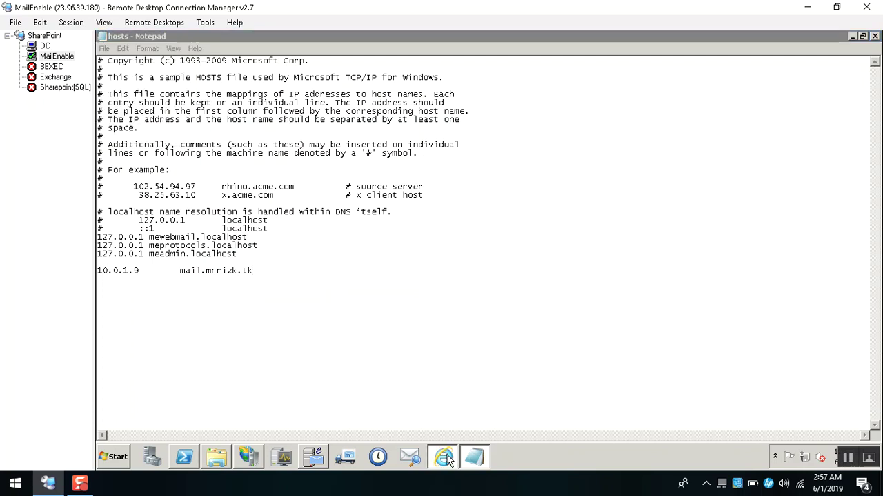
{"action": "left_click", "coordinate": [314, 53]}
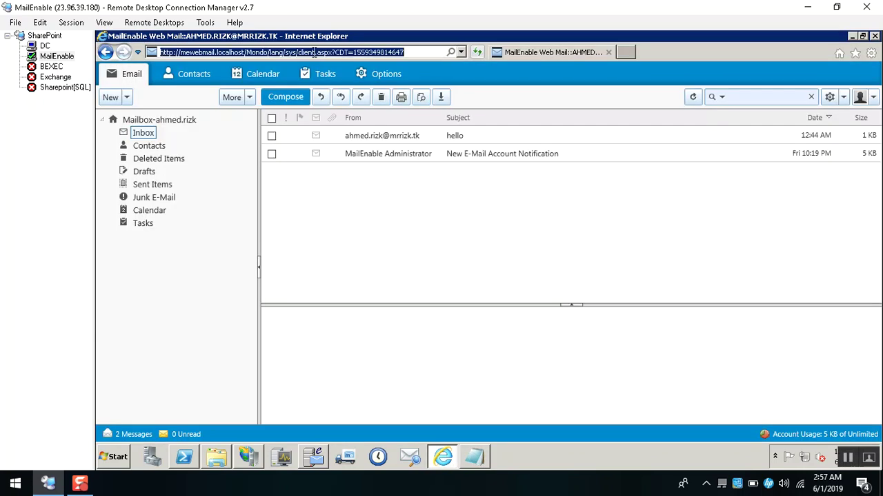
{"action": "type", "text": "hy"}
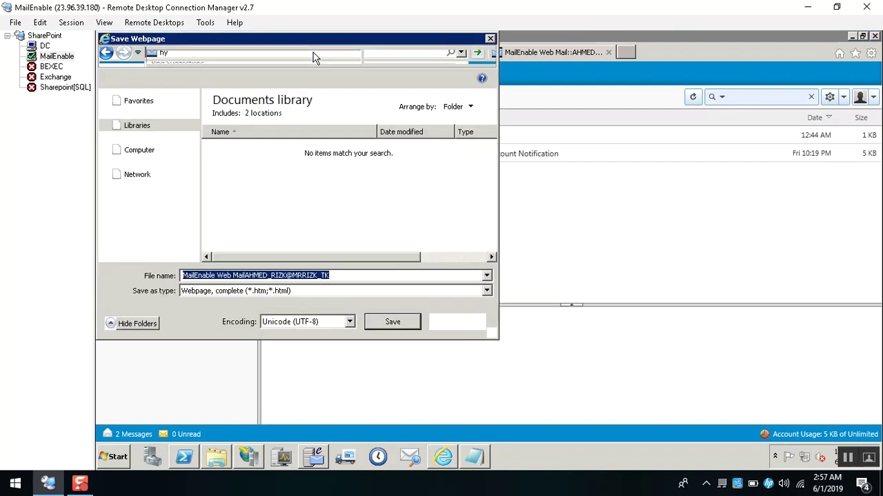
{"action": "key", "text": "Escape"}
{"action": "left_click", "coordinate": [314, 53]}
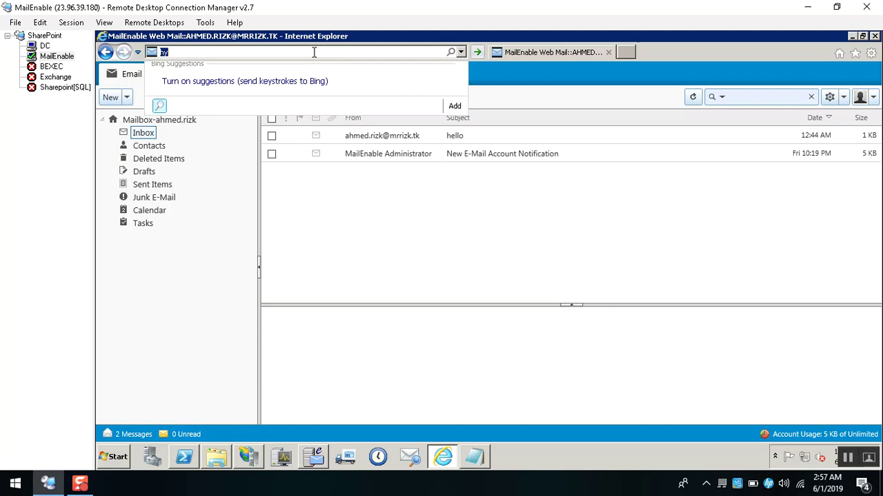
{"action": "type", "text": "http"}
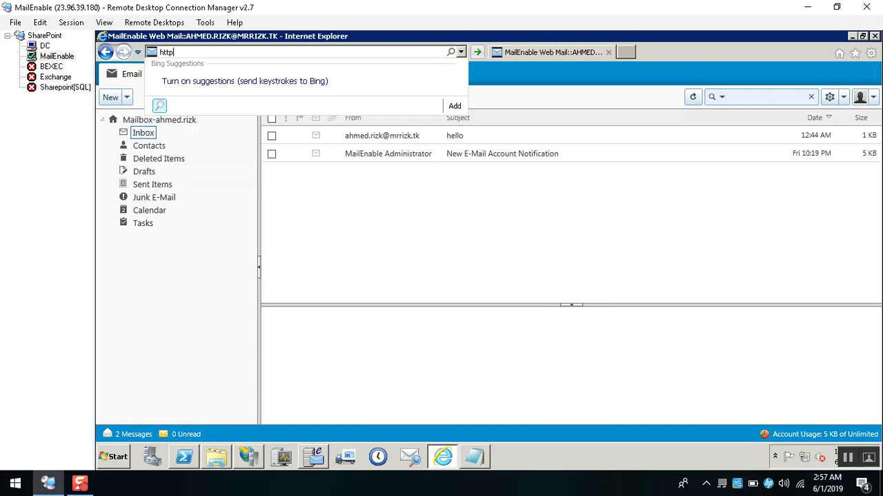
{"action": "type", "text": "://mail.mrrizk.tk"}
{"action": "key", "text": "Return"}
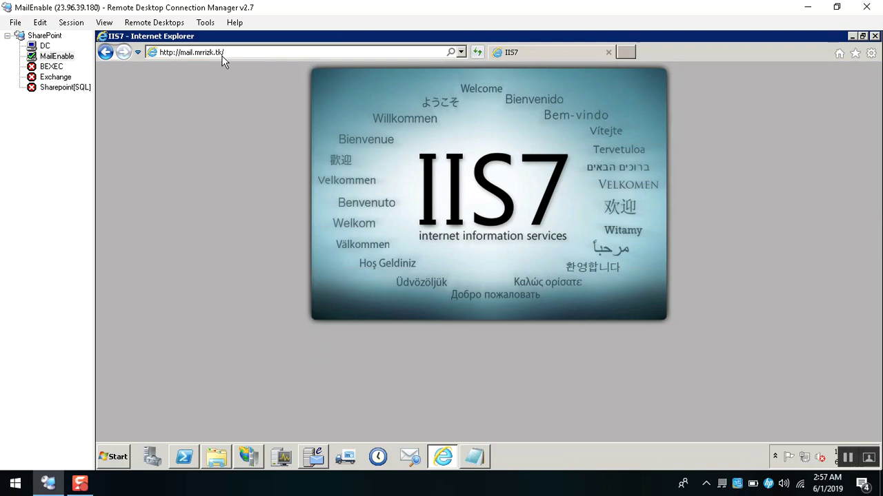
{"action": "left_click", "coordinate": [207, 54]}
Ping mail.mrrizk.tk in PowerShell and mark its resolved address 10.0.1.9.
{"action": "left_click", "coordinate": [192, 458]}
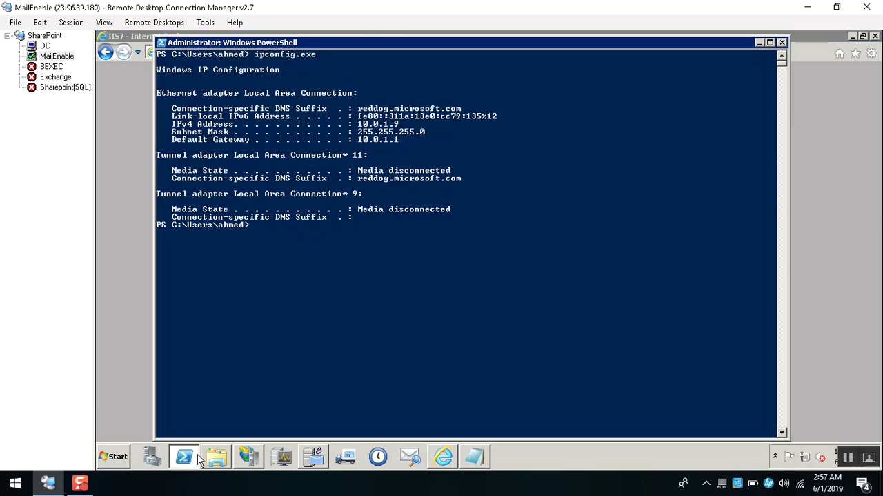
{"action": "type", "text": "ping mail.mrrizk.tk"}
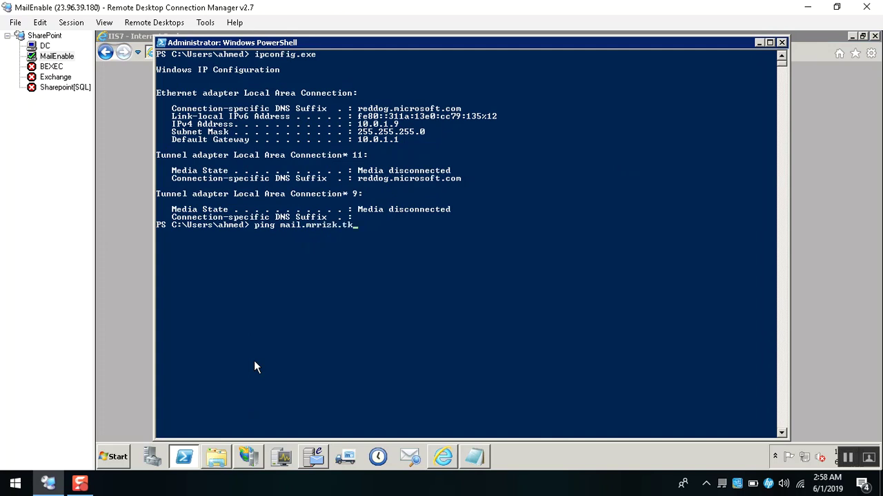
{"action": "key", "text": "Return"}
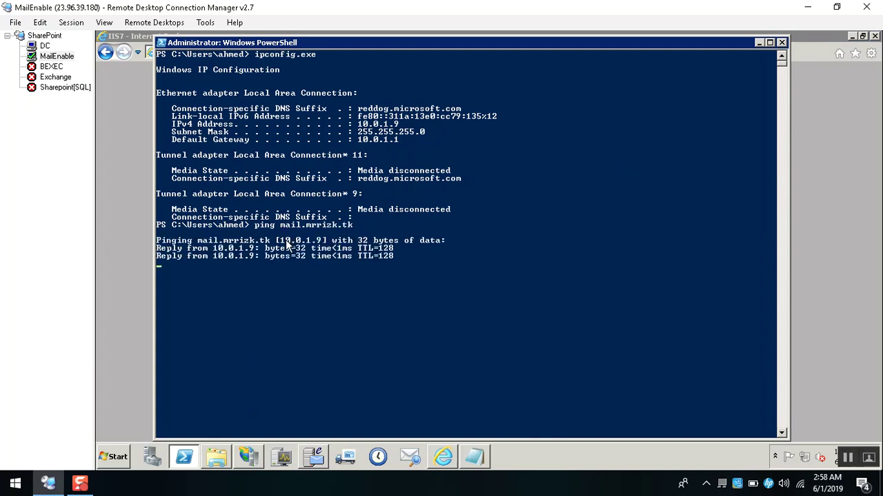
{"action": "left_click_drag", "start_coordinate": [280, 241], "coordinate": [327, 242]}
{"action": "left_click", "coordinate": [99, 170]}
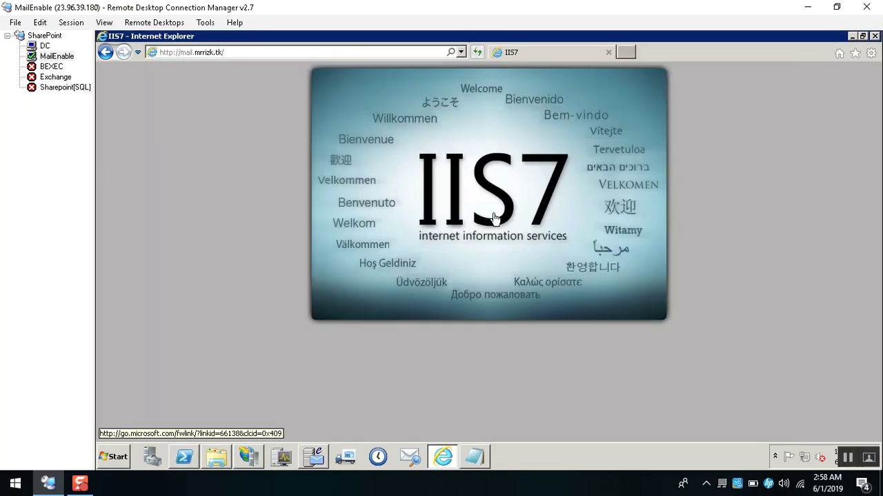
{"action": "left_click", "coordinate": [325, 53]}
{"action": "type", "text": "localhost"}
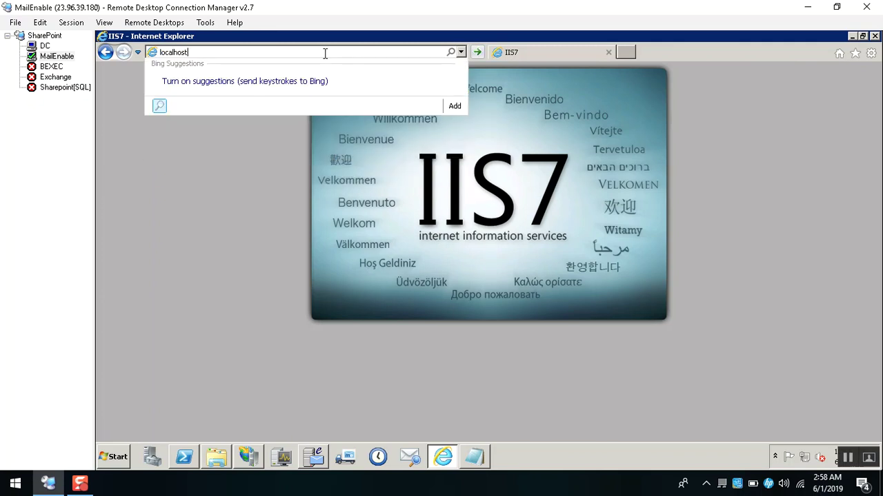
{"action": "key", "text": "Return"}
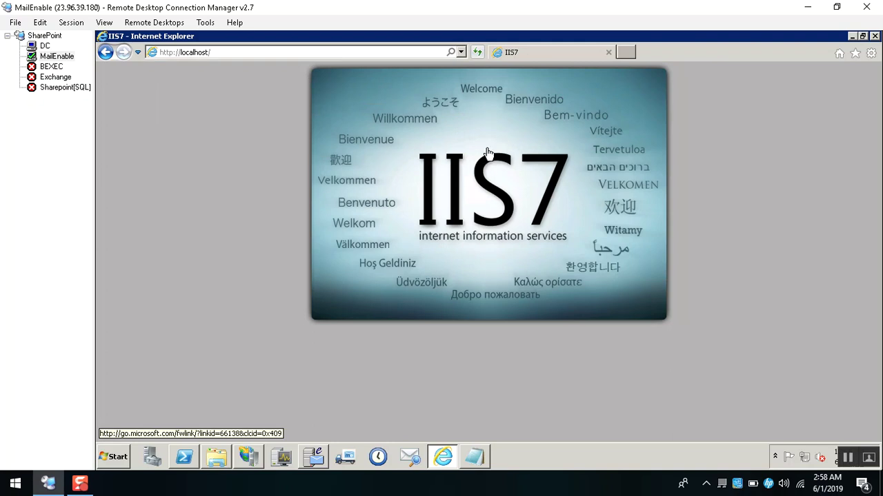
{"action": "left_click", "coordinate": [256, 53]}
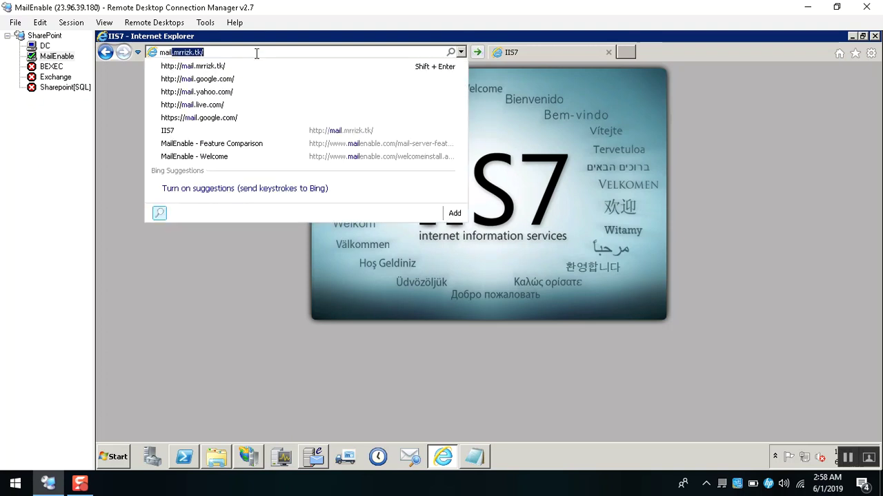
{"action": "key", "text": "Down"}
{"action": "key", "text": "Return"}
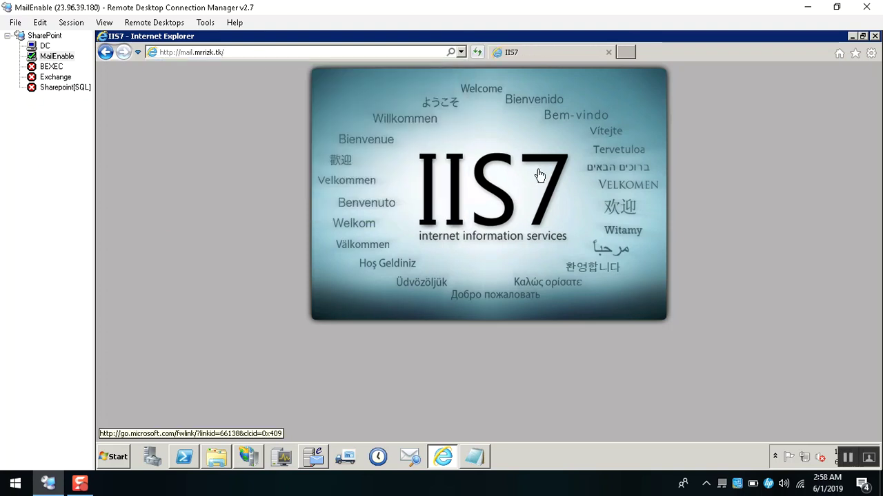
Bind host name mail.mrrizk.tk over http on port 80 to the MailEnable WebMail site.
{"action": "left_click", "coordinate": [250, 457]}
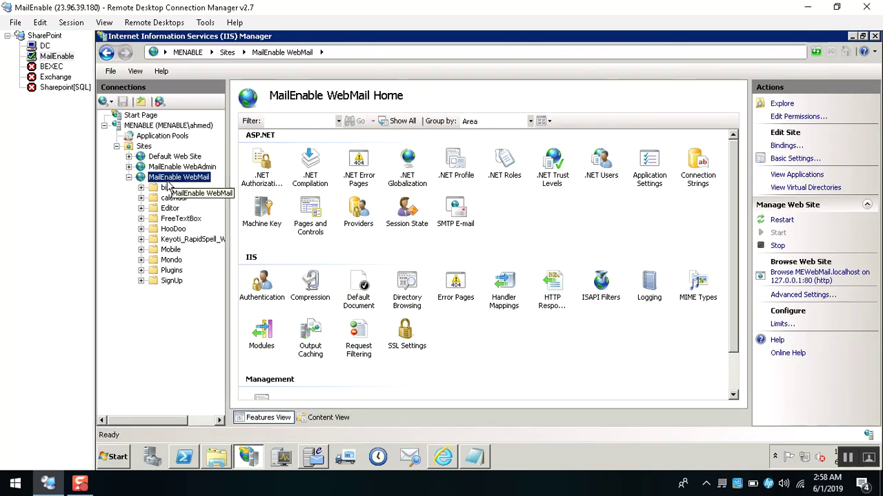
{"action": "right_click", "coordinate": [168, 185]}
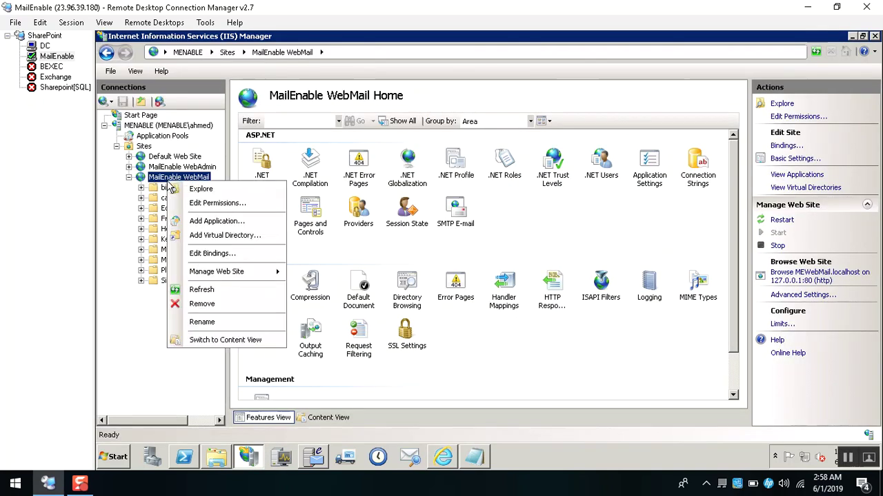
{"action": "left_click", "coordinate": [230, 255]}
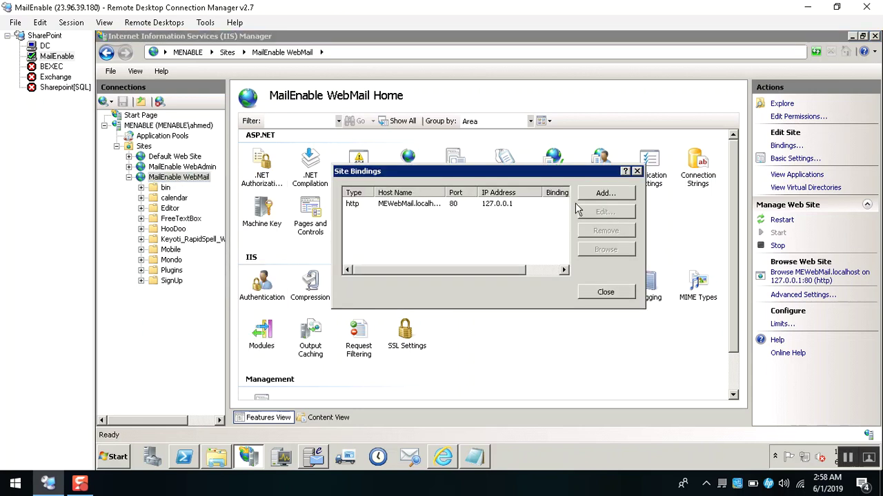
{"action": "left_click", "coordinate": [604, 195]}
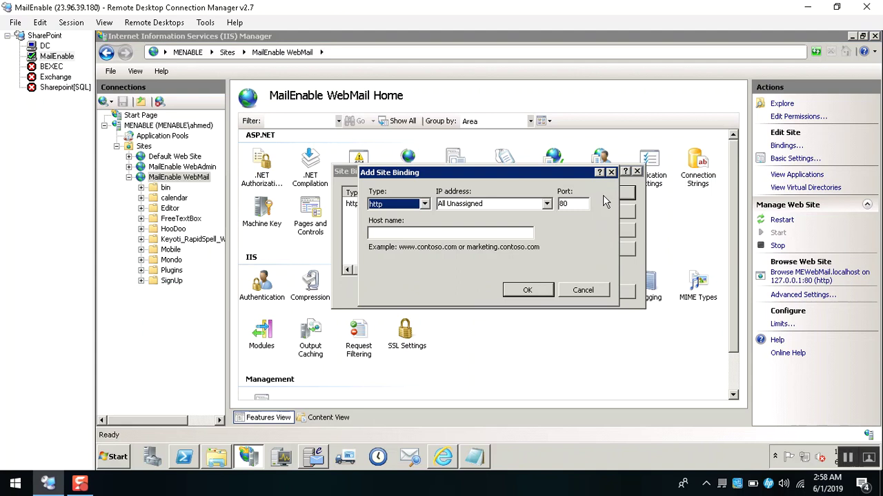
{"action": "key", "text": "Tab"}
{"action": "key", "text": "Tab"}
{"action": "key", "text": "Tab"}
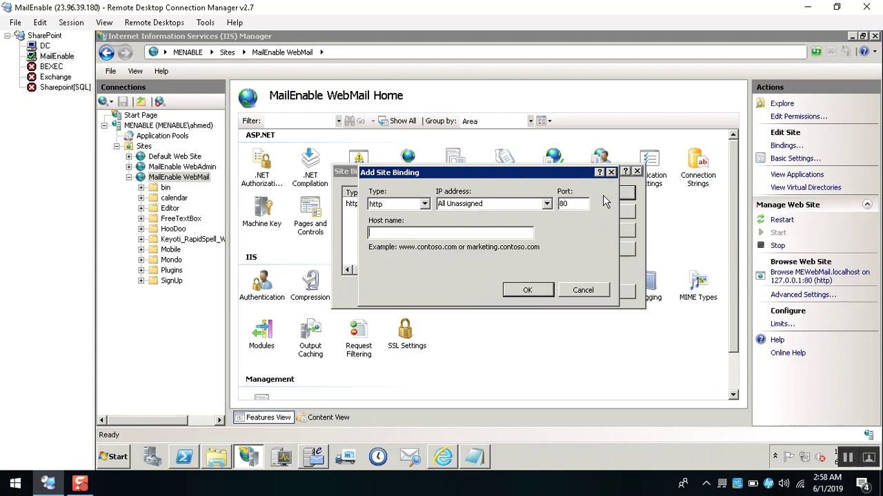
{"action": "type", "text": "mail.mrrizk.tk"}
{"action": "left_click", "coordinate": [528, 291]}
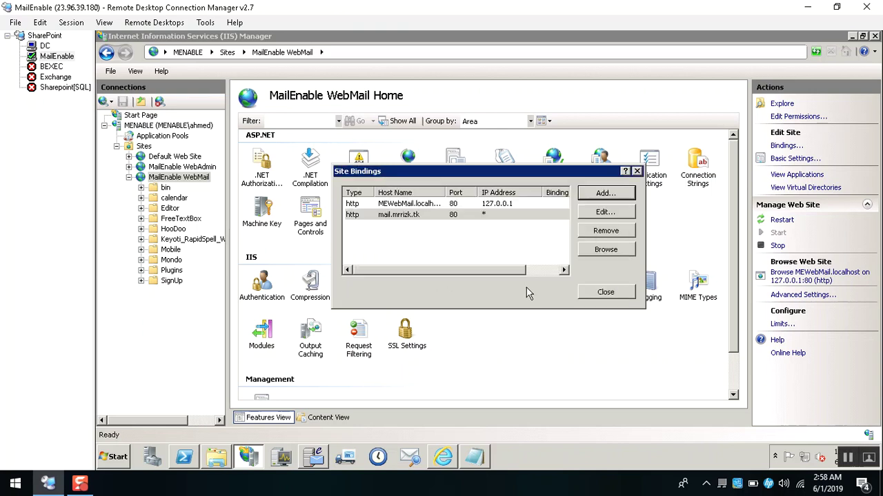
{"action": "left_click", "coordinate": [607, 293]}
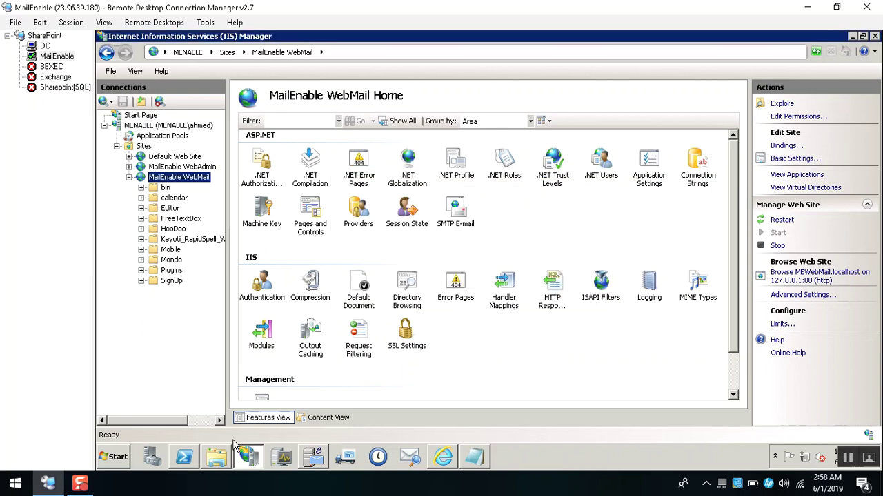
{"action": "left_click", "coordinate": [194, 462]}
Restart the internet services by running iisreset.exe in PowerShell.
{"action": "type", "text": "iisreset.exe"}
{"action": "key", "text": "Return"}
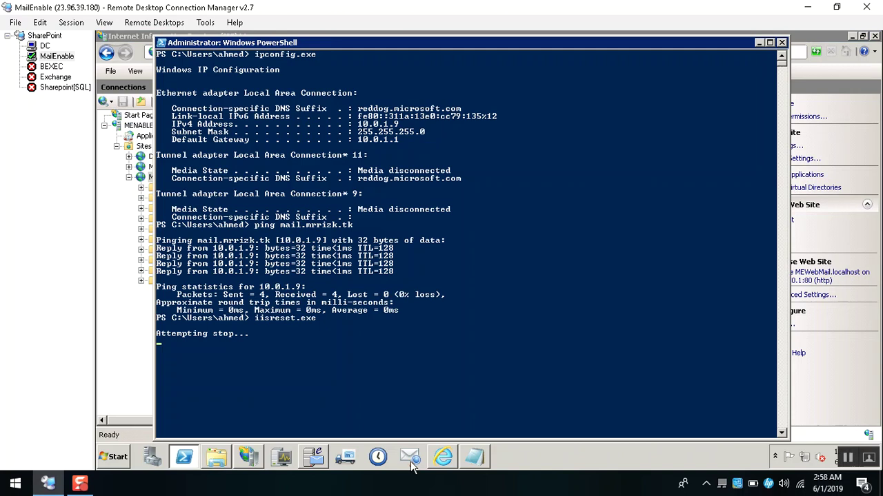
{"action": "left_click", "coordinate": [447, 459]}
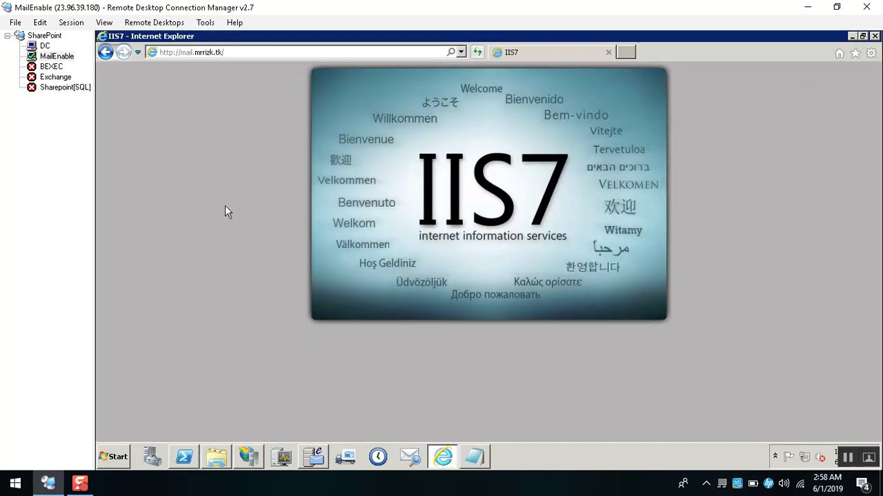
{"action": "key", "text": "F5"}
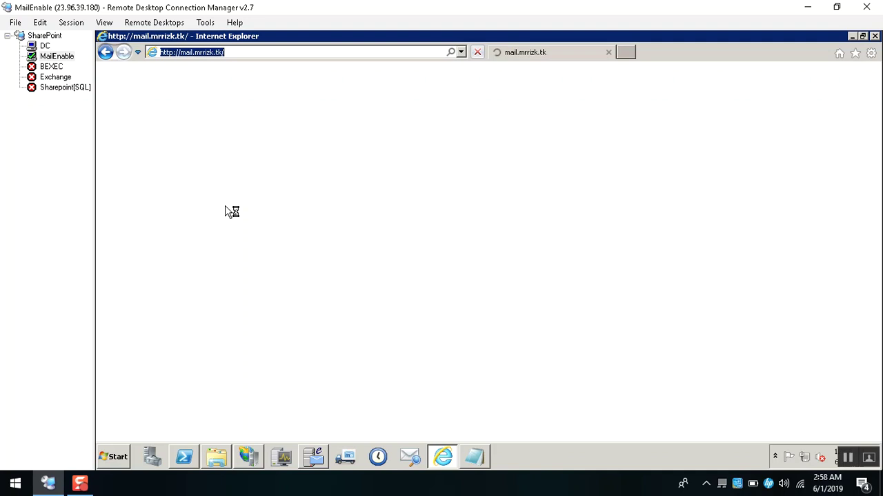
{"action": "left_click", "coordinate": [195, 462]}
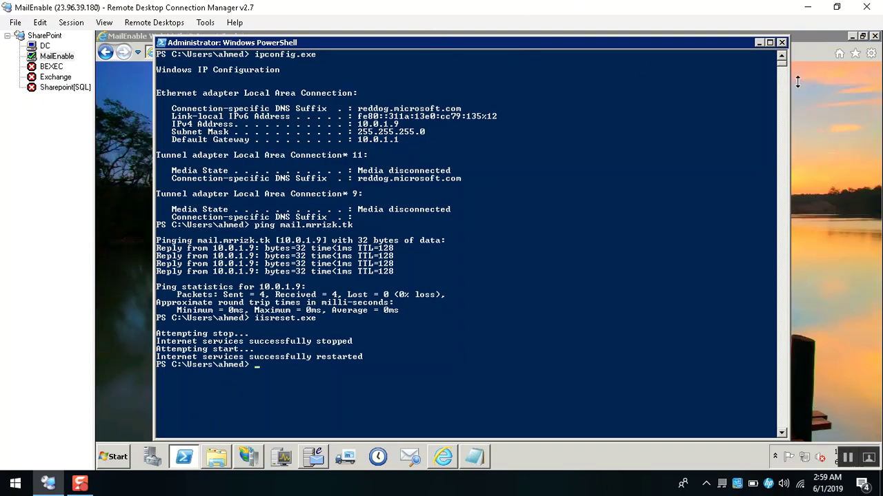
{"action": "left_click", "coordinate": [533, 34]}
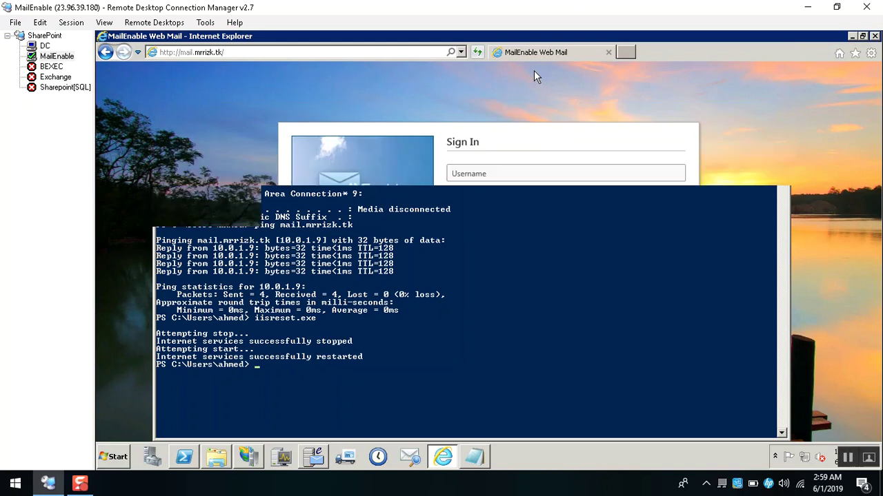
Enter the user's sign-in name and password on the Web Mail form.
{"action": "left_click", "coordinate": [486, 173]}
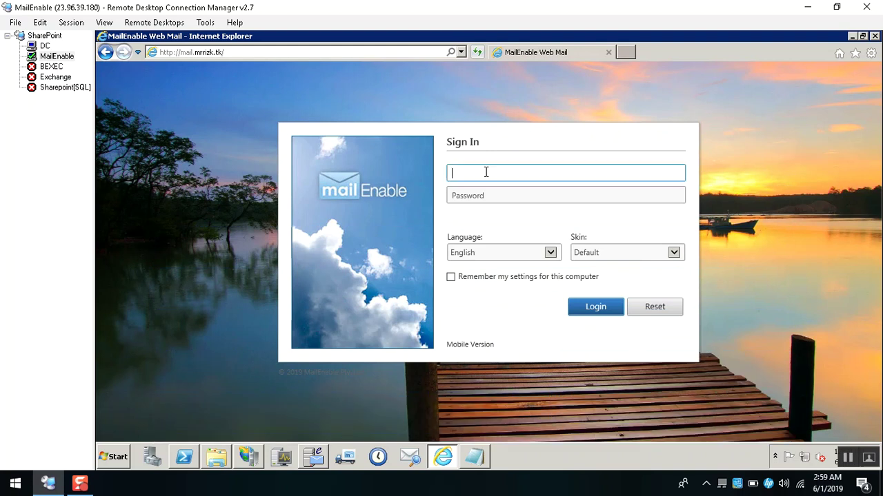
{"action": "type", "text": "a"}
{"action": "key", "text": "BackSpace"}
{"action": "key", "text": "Tab"}
{"action": "type", "text": "••••••••"}
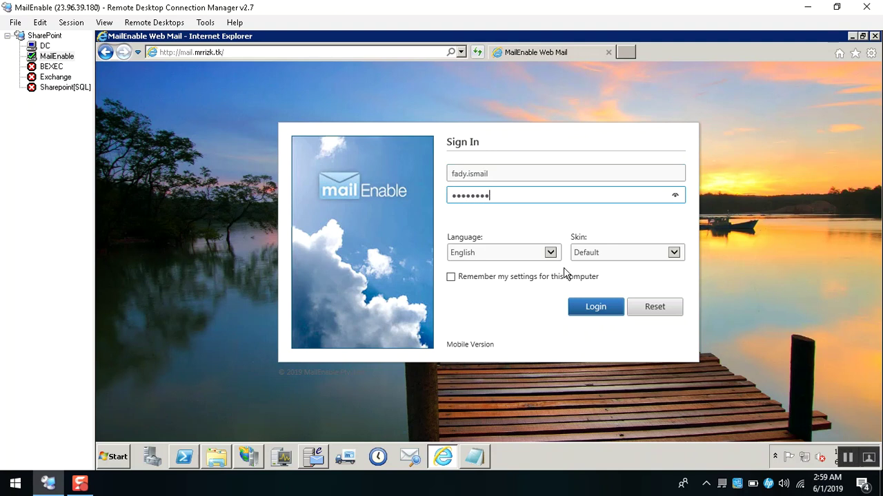
Choose the Mondo skin and tick 'Remember my settings for this computer'.
{"action": "left_click", "coordinate": [608, 255]}
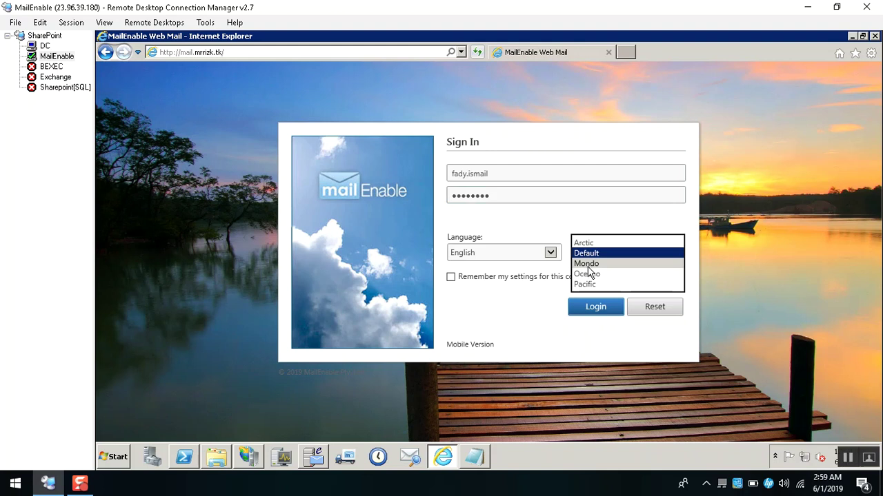
{"action": "left_click", "coordinate": [587, 264]}
{"action": "left_click", "coordinate": [482, 281]}
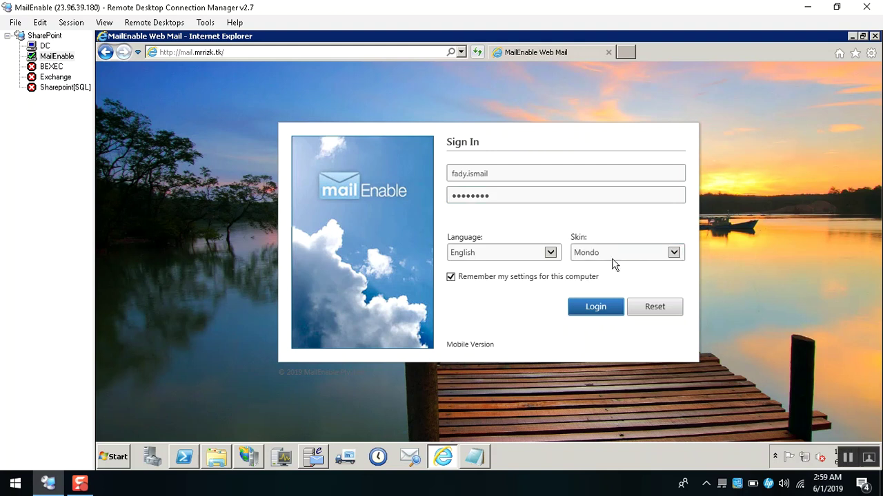
{"action": "left_click", "coordinate": [252, 457]}
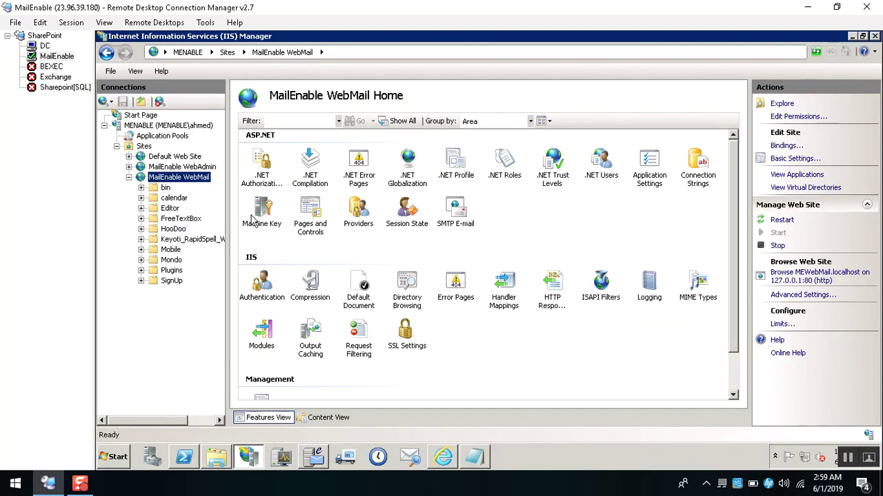
{"action": "right_click", "coordinate": [172, 183]}
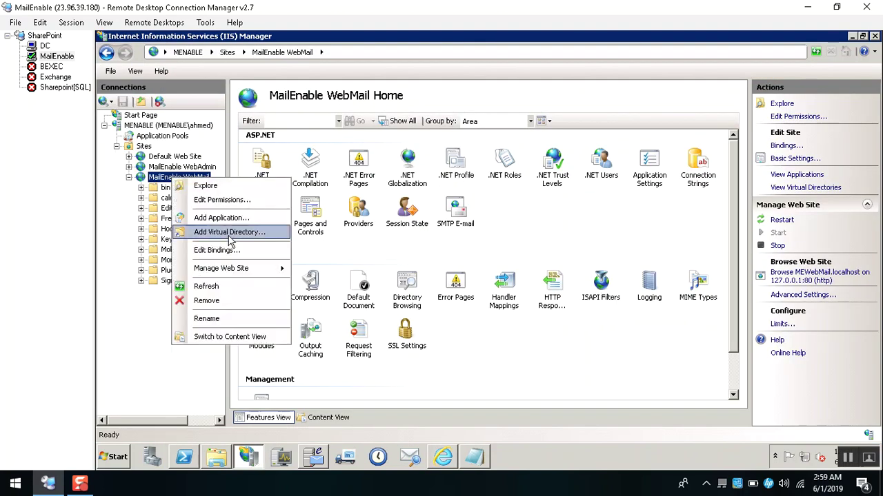
{"action": "left_click", "coordinate": [262, 251]}
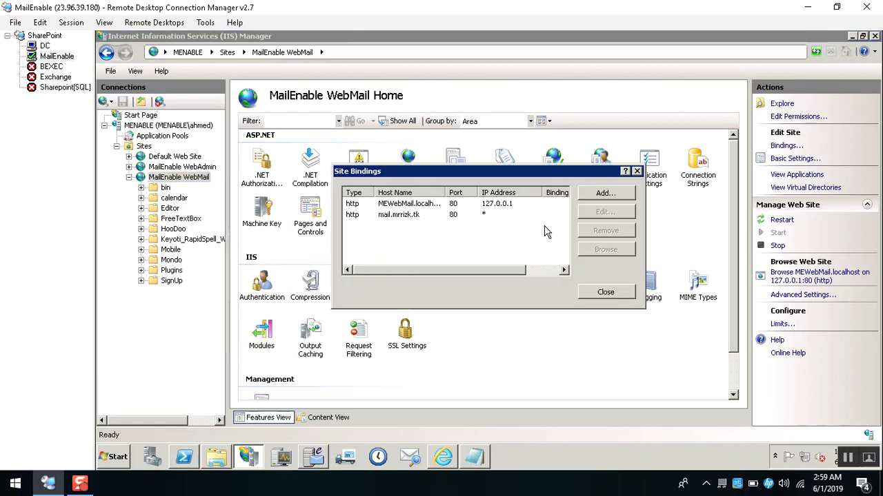
{"action": "left_click", "coordinate": [603, 196]}
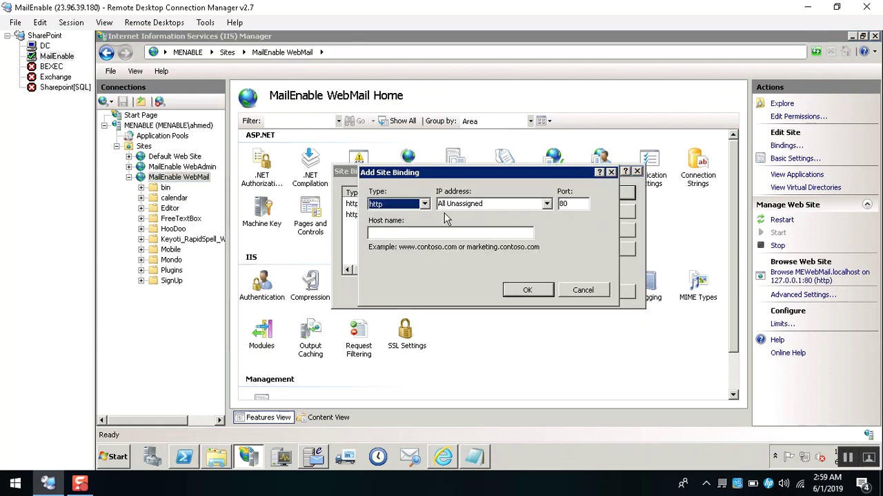
{"action": "scroll", "coordinate": [419, 207], "scroll_direction": "down", "scroll_amount": 1}
{"action": "key", "text": "Escape"}
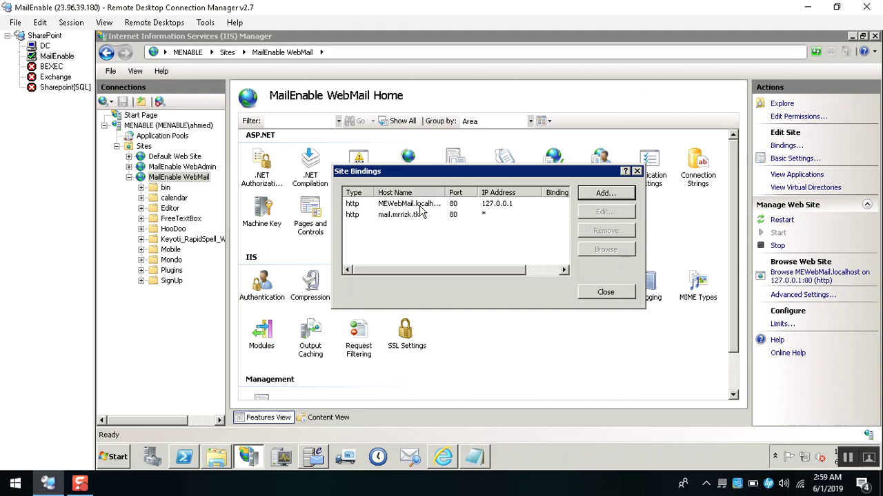
{"action": "left_click", "coordinate": [603, 196]}
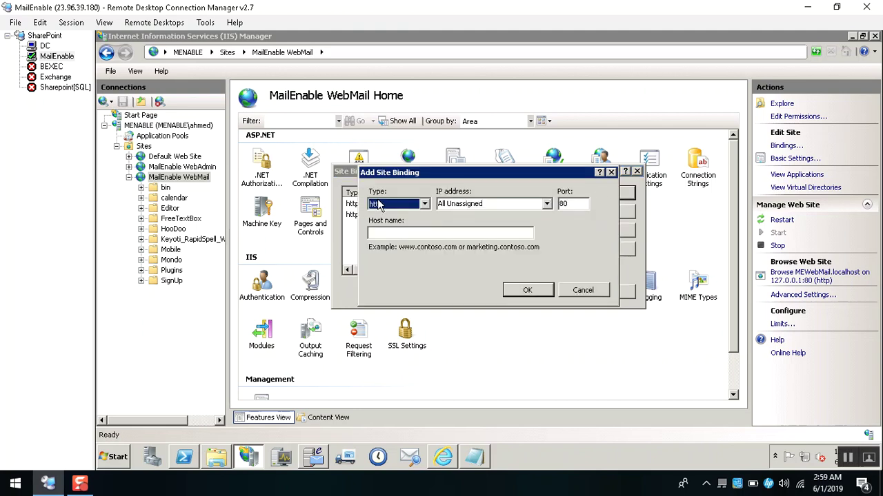
{"action": "scroll", "coordinate": [377, 205], "scroll_direction": "down", "scroll_amount": 1}
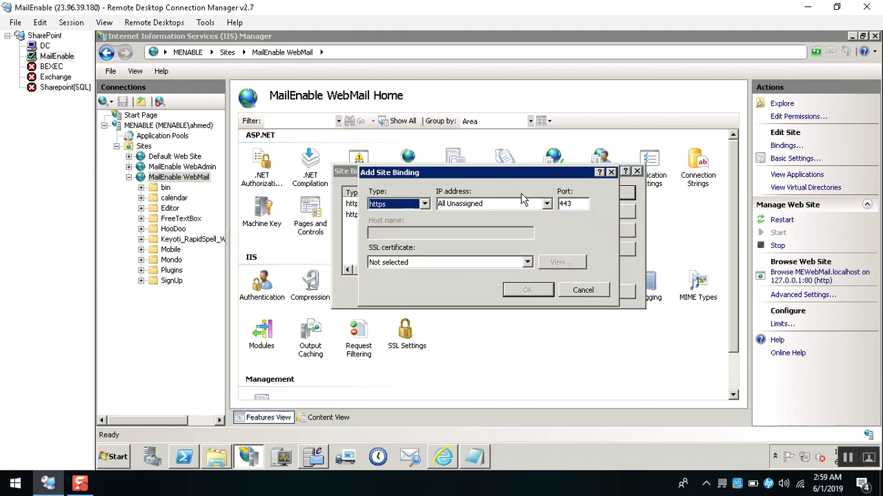
{"action": "left_click", "coordinate": [547, 204]}
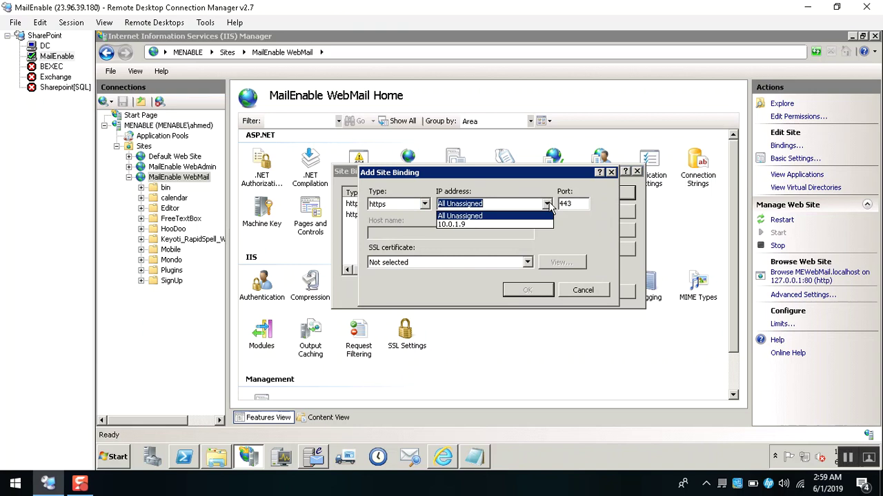
{"action": "left_click", "coordinate": [469, 223]}
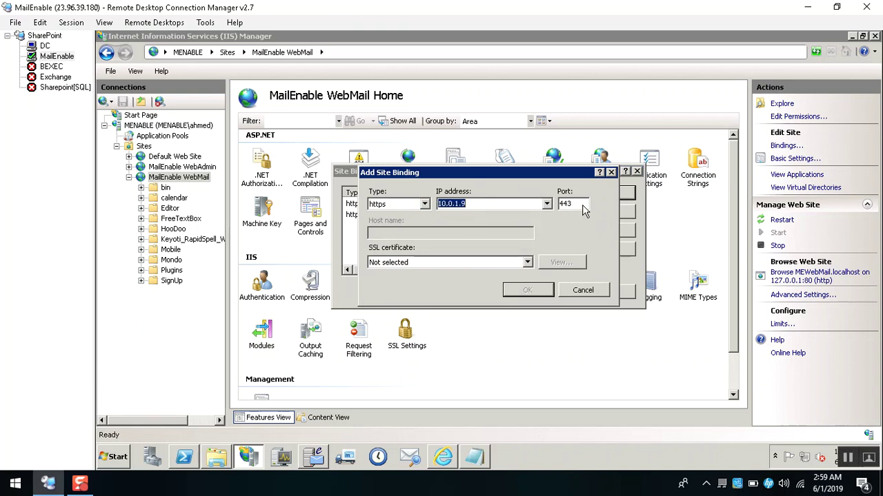
{"action": "left_click", "coordinate": [531, 204]}
{"action": "key", "text": "Tab"}
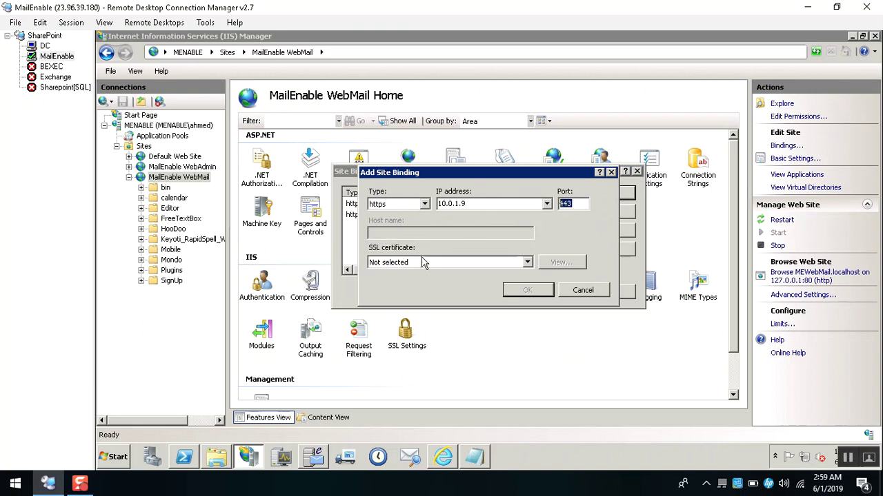
{"action": "left_click", "coordinate": [414, 262]}
{"action": "left_click", "coordinate": [386, 236]}
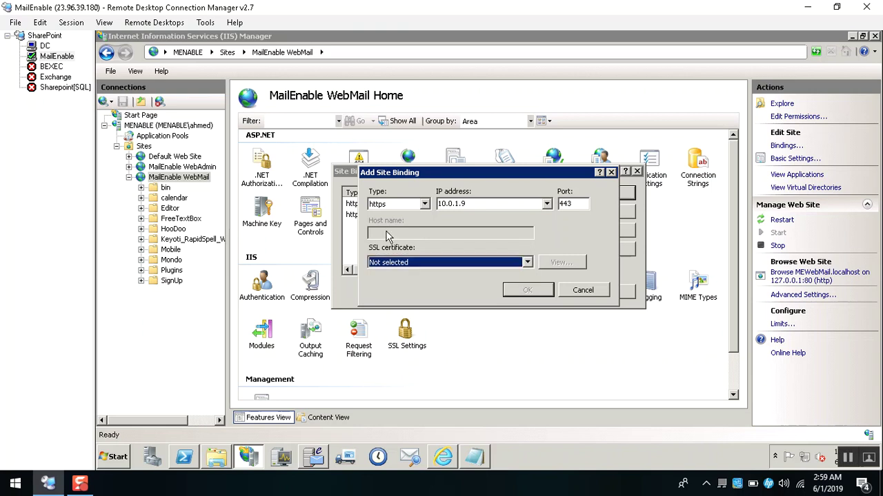
{"action": "left_click", "coordinate": [440, 263]}
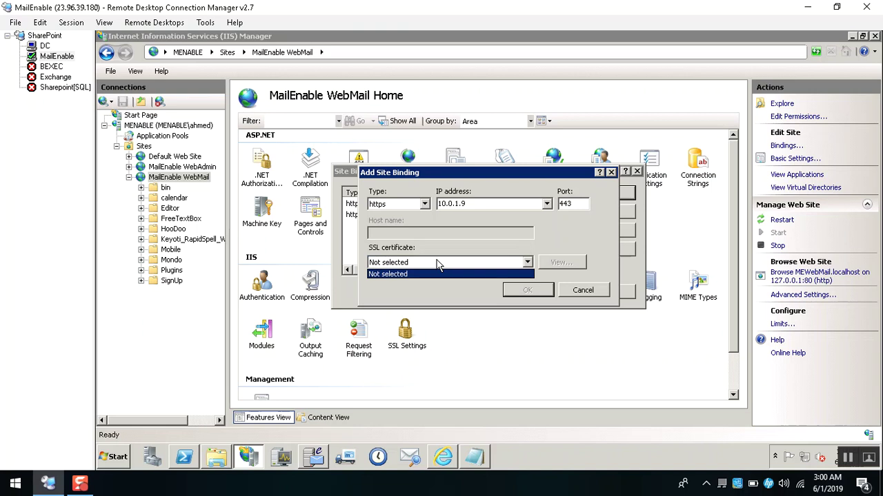
{"action": "left_click", "coordinate": [439, 265]}
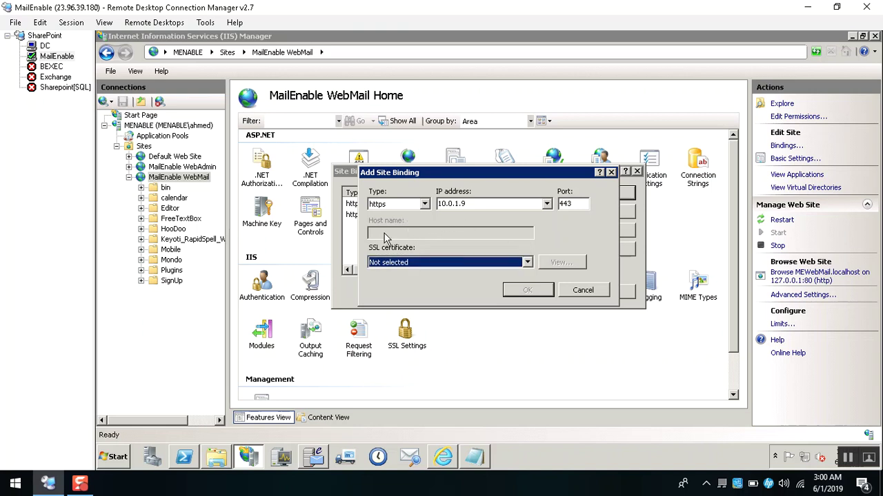
{"action": "left_click", "coordinate": [442, 265]}
{"action": "left_click", "coordinate": [444, 273]}
{"action": "key", "text": "Escape"}
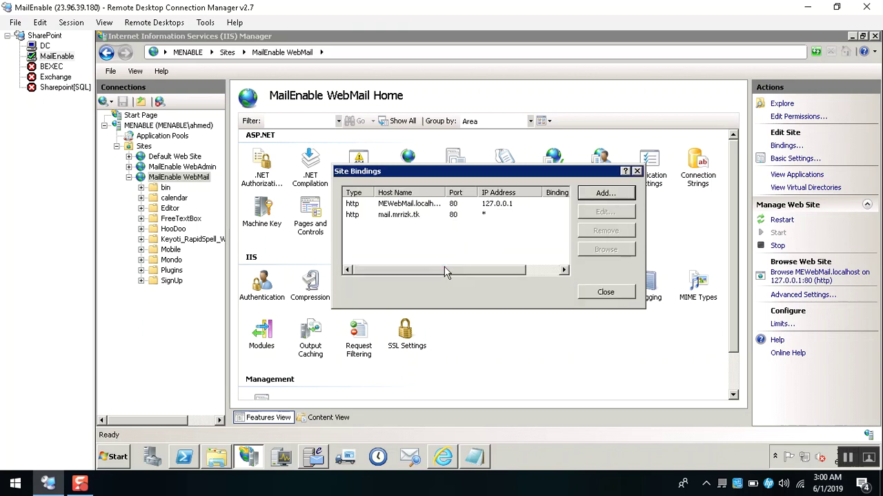
{"action": "key", "text": "Escape"}
Sign in to the user's Web Mail mailbox.
{"action": "left_click", "coordinate": [444, 456]}
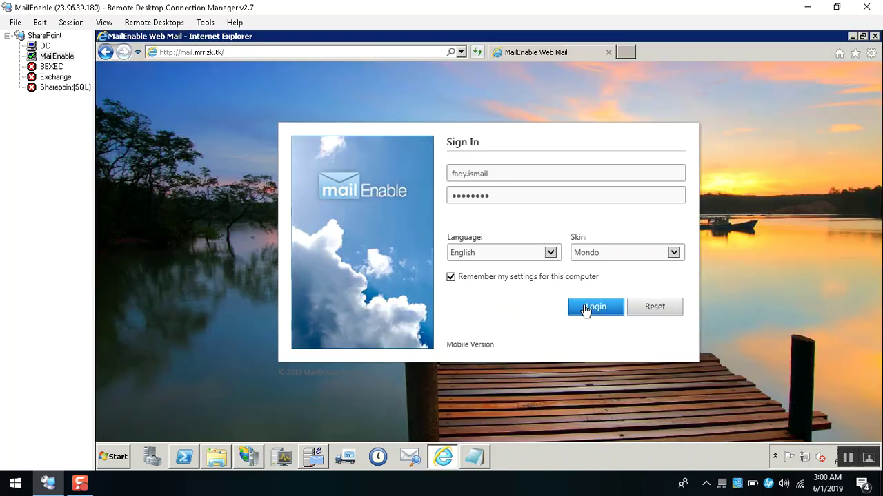
{"action": "left_click", "coordinate": [585, 310]}
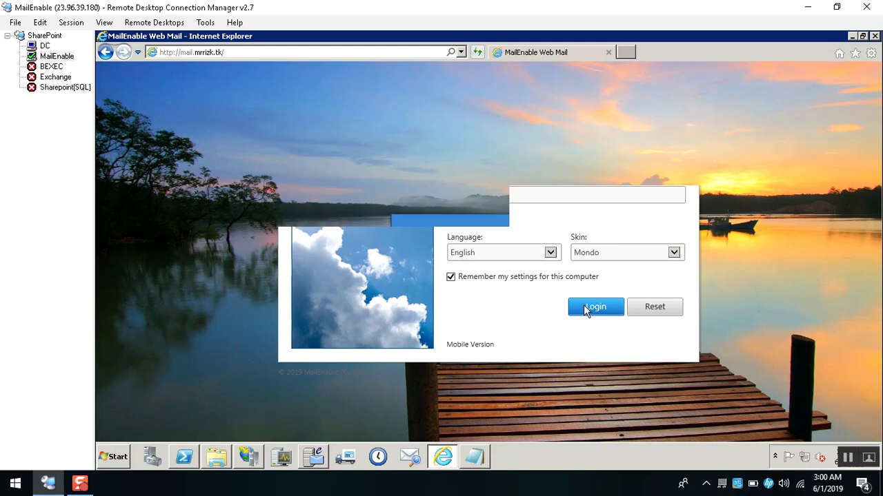
{"action": "left_click", "coordinate": [251, 53]}
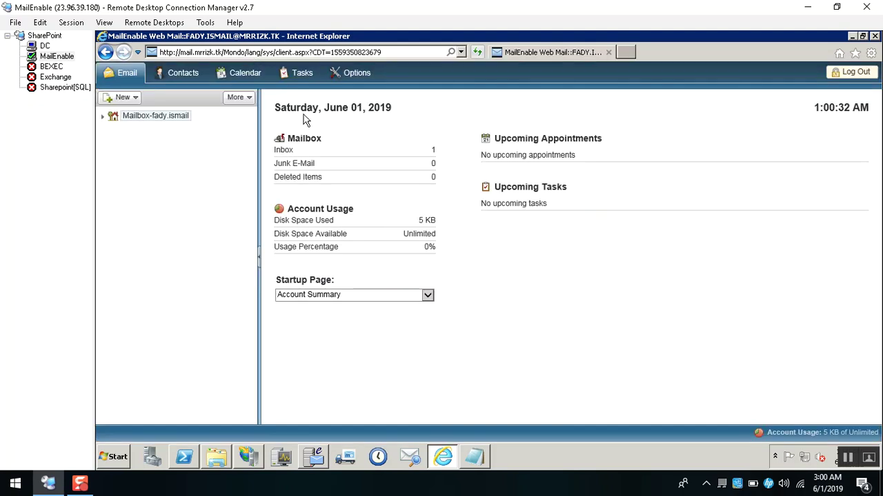
Open the Inbox and read the New E-Mail Account Notification message.
{"action": "left_click", "coordinate": [286, 151]}
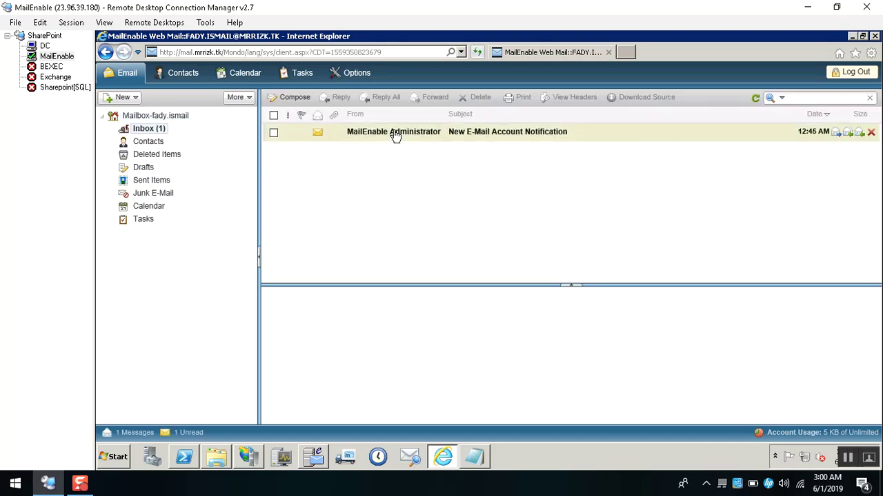
{"action": "left_click", "coordinate": [395, 135]}
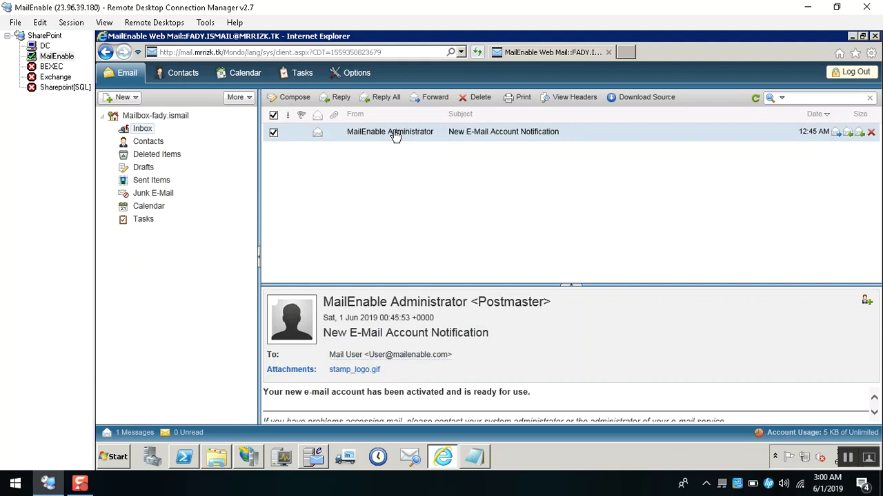
{"action": "left_click", "coordinate": [274, 117]}
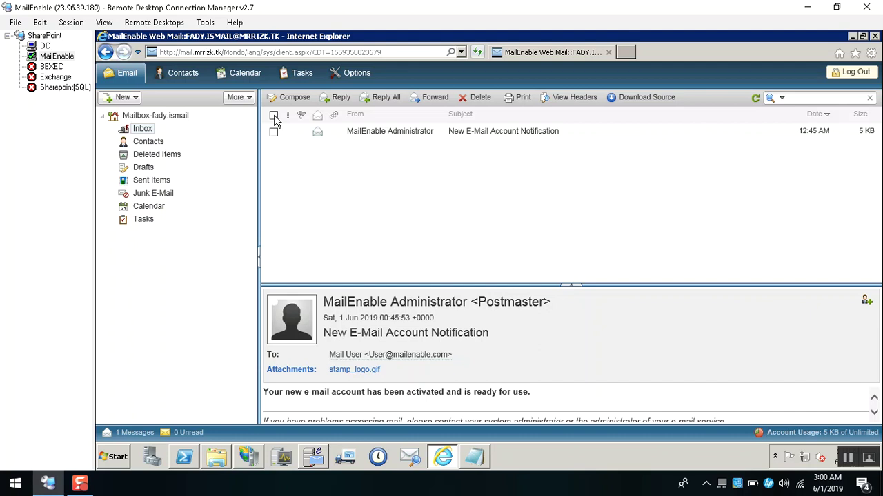
{"action": "left_click", "coordinate": [313, 457]}
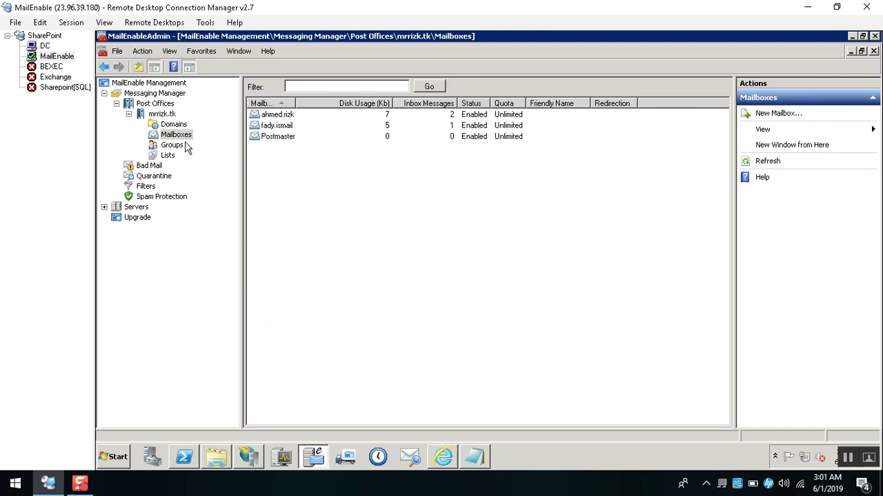
Start a Send Email message to the user's mailbox with an HR sender name and address.
{"action": "left_click", "coordinate": [278, 128]}
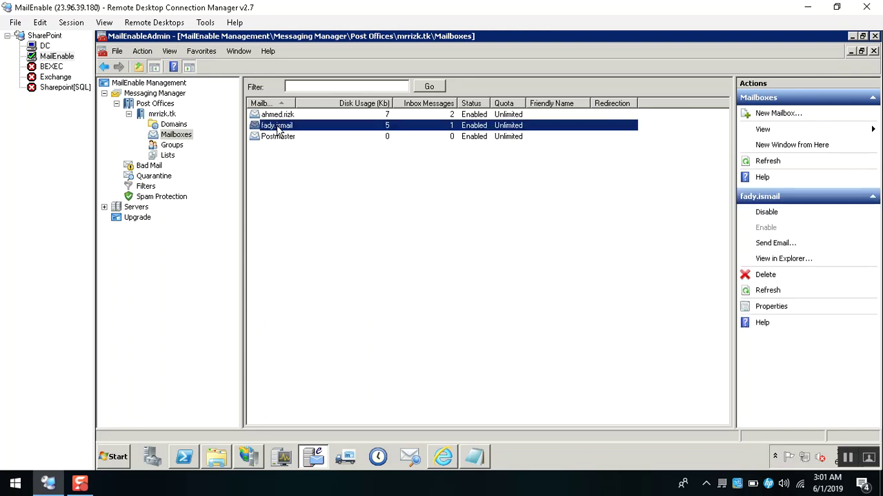
{"action": "right_click", "coordinate": [278, 130]}
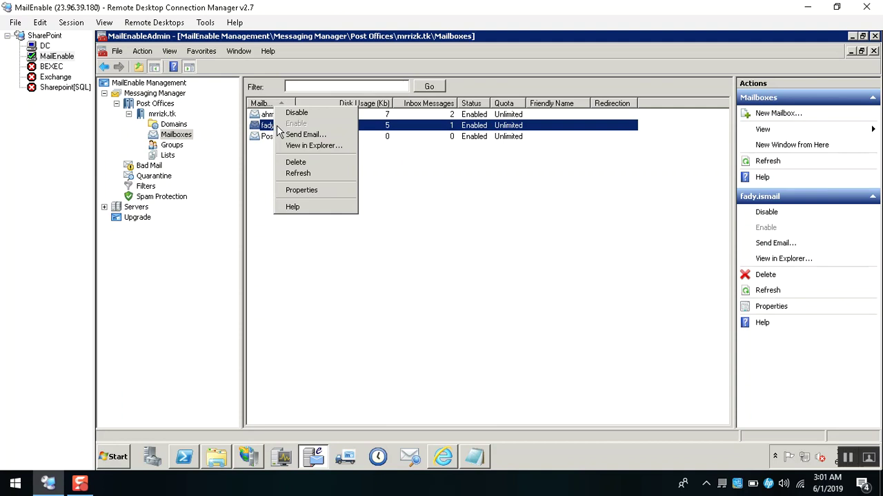
{"action": "left_click", "coordinate": [298, 136]}
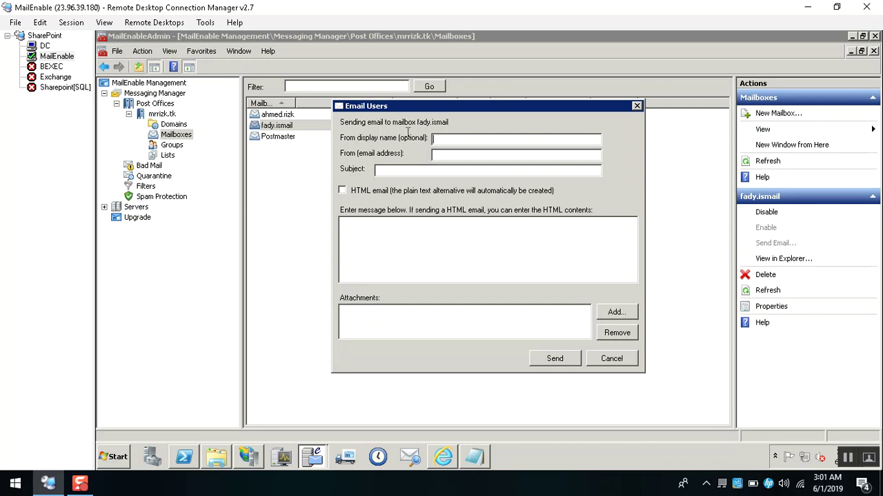
{"action": "left_click", "coordinate": [449, 156]}
{"action": "left_click", "coordinate": [458, 143]}
{"action": "type", "text": "HR"}
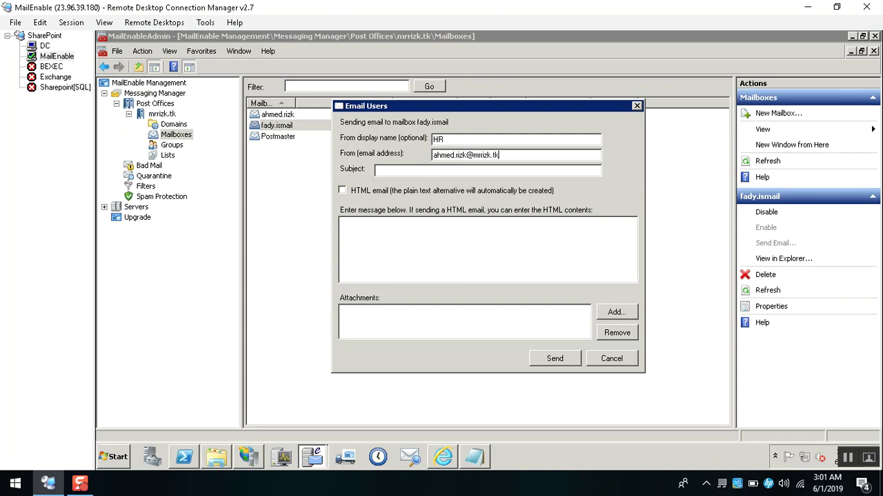
{"action": "key", "text": "shift+Left"}
{"action": "key", "text": "shift+Left"}
{"action": "key", "text": "shift+Left"}
{"action": "key", "text": "shift+Left"}
{"action": "key", "text": "shift+Left"}
{"action": "key", "text": "shift+Left"}
{"action": "key", "text": "shift+Left"}
{"action": "key", "text": "shift+Left"}
{"action": "type", "text": "rizk.com"}
Add a welcome subject and body 'ahlan beek', send it, and check the inbox count.
{"action": "left_click", "coordinate": [397, 170]}
{"action": "type", "text": "Hi fadi welcome"}
{"action": "left_click", "coordinate": [387, 254]}
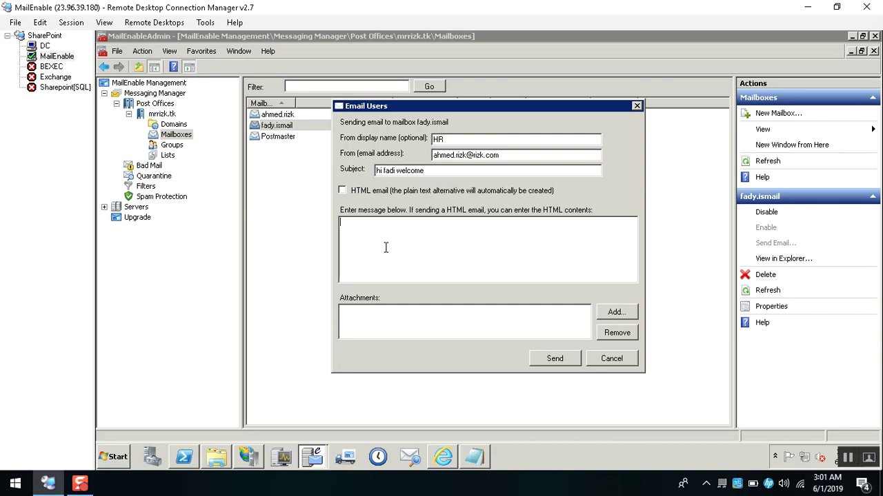
{"action": "type", "text": "ahlan beek"}
{"action": "left_click", "coordinate": [554, 358]}
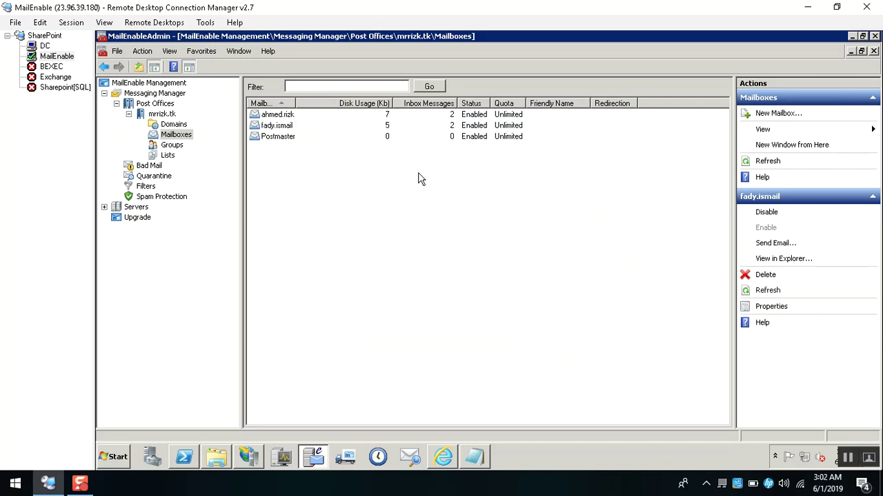
{"action": "left_click", "coordinate": [302, 128]}
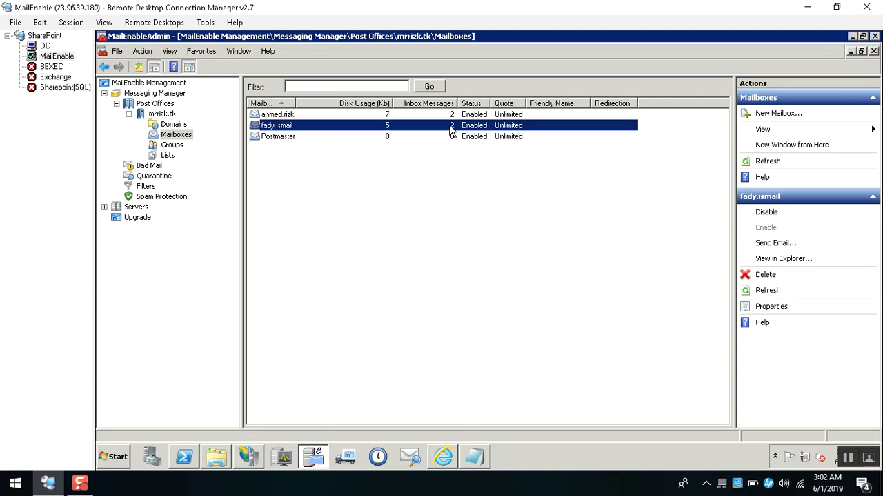
Reload the Web Mail Inbox and open the HR welcome message reading 'ahlan beek'.
{"action": "left_click", "coordinate": [438, 453]}
{"action": "left_click", "coordinate": [140, 130]}
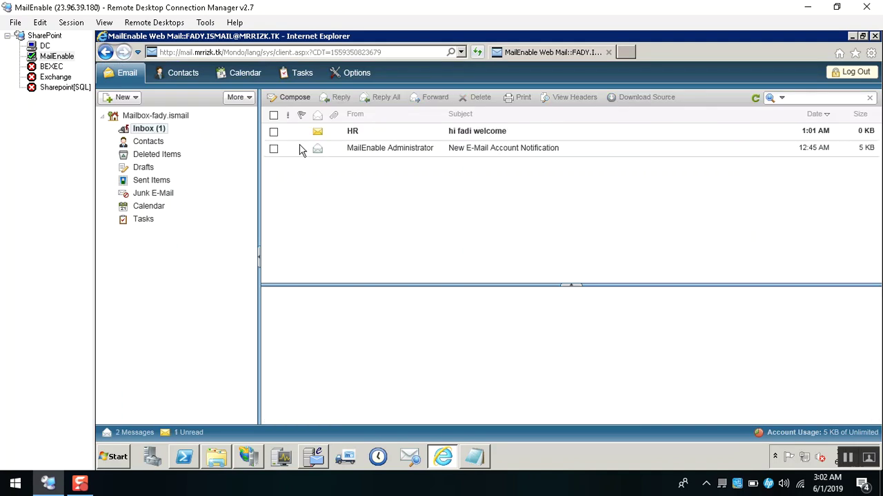
{"action": "left_click", "coordinate": [390, 135]}
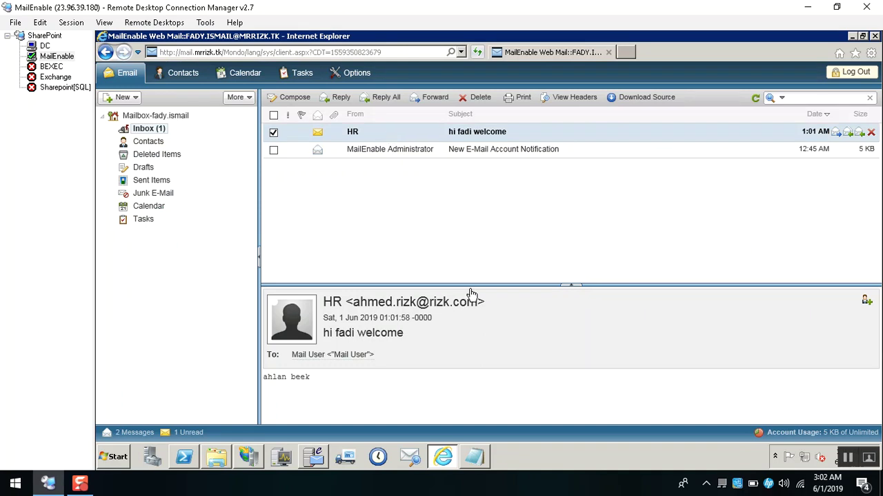
{"action": "mouse_move", "coordinate": [437, 308]}
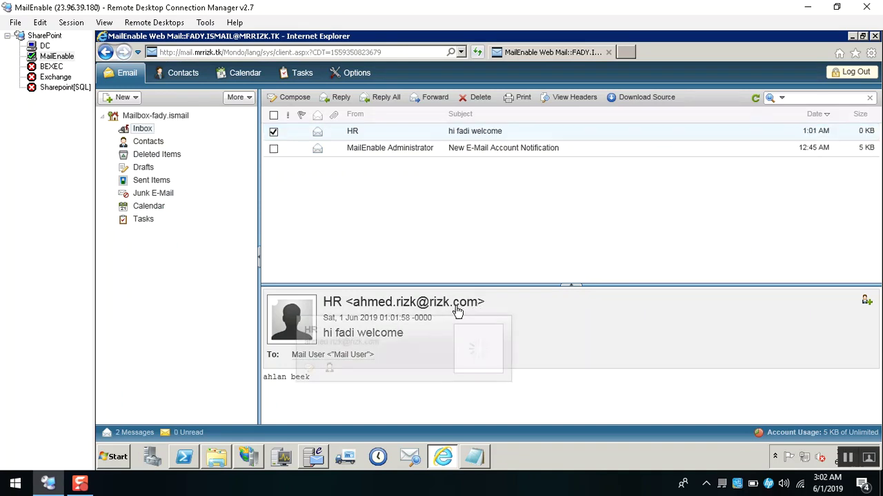
{"action": "double_click", "coordinate": [422, 303]}
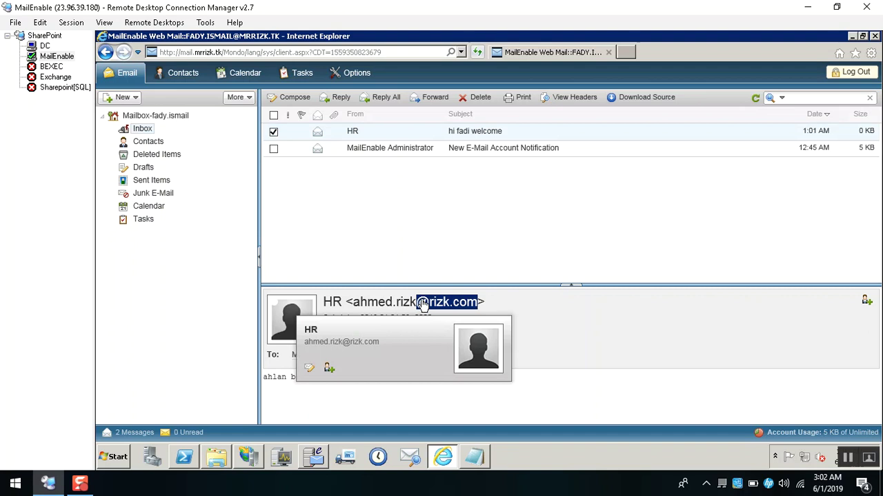
{"action": "left_click", "coordinate": [316, 459]}
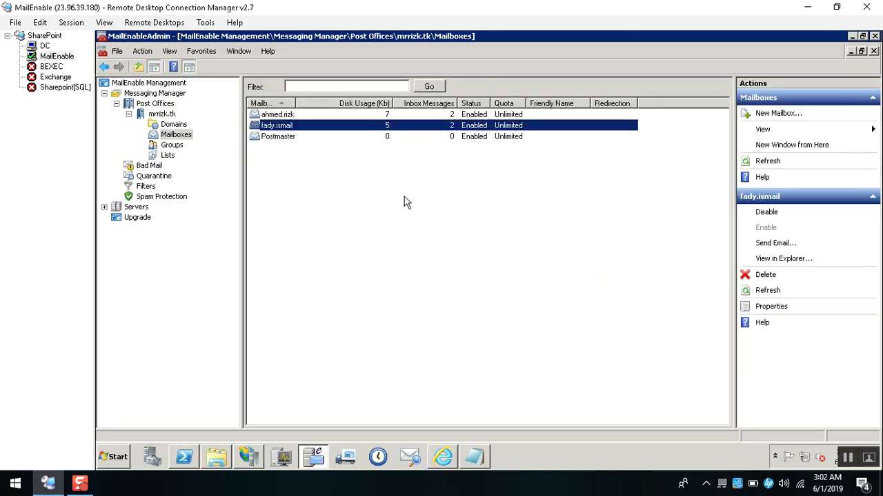
View the mailbox's MAILROOT folder in Explorer and browse its Inbox and Sent Items folders.
{"action": "right_click", "coordinate": [275, 126]}
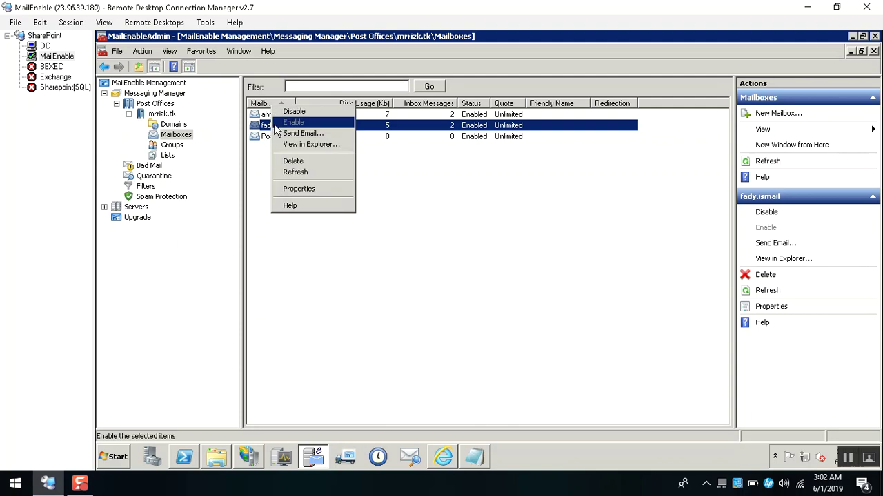
{"action": "left_click", "coordinate": [312, 145]}
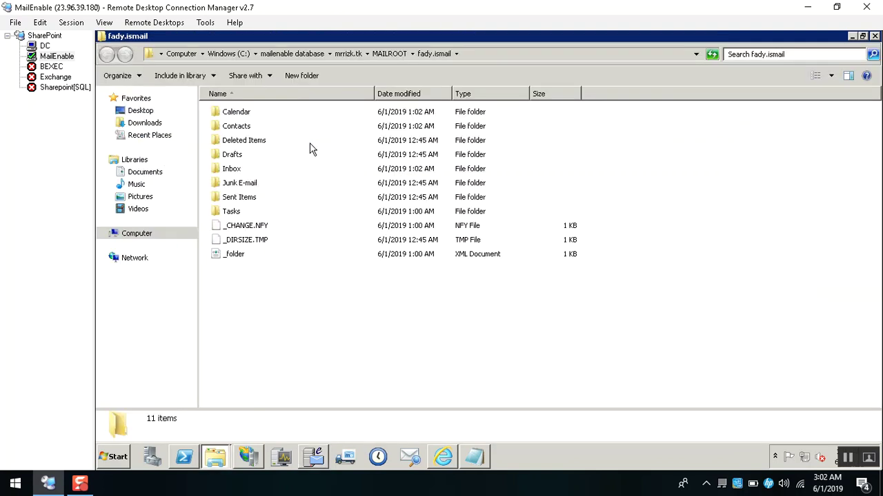
{"action": "left_click_drag", "start_coordinate": [344, 341], "coordinate": [269, 81]}
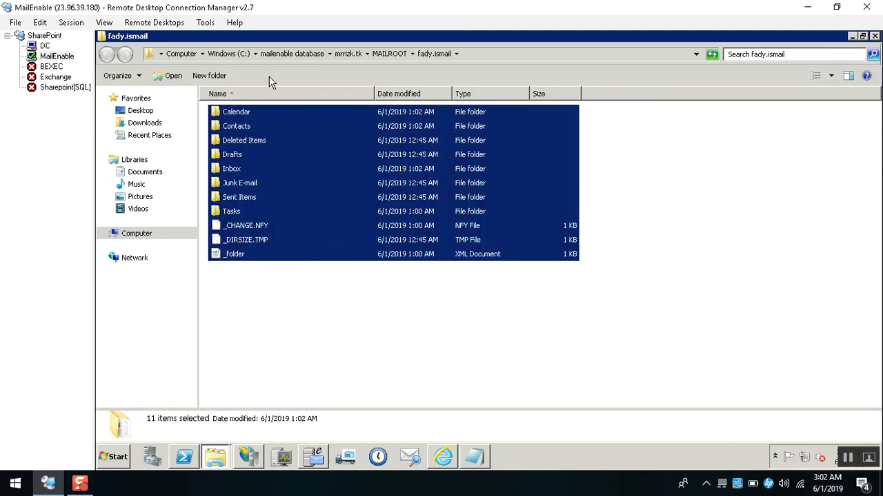
{"action": "left_click", "coordinate": [240, 117]}
{"action": "key", "text": "Down"}
{"action": "key", "text": "Down"}
{"action": "key", "text": "Down"}
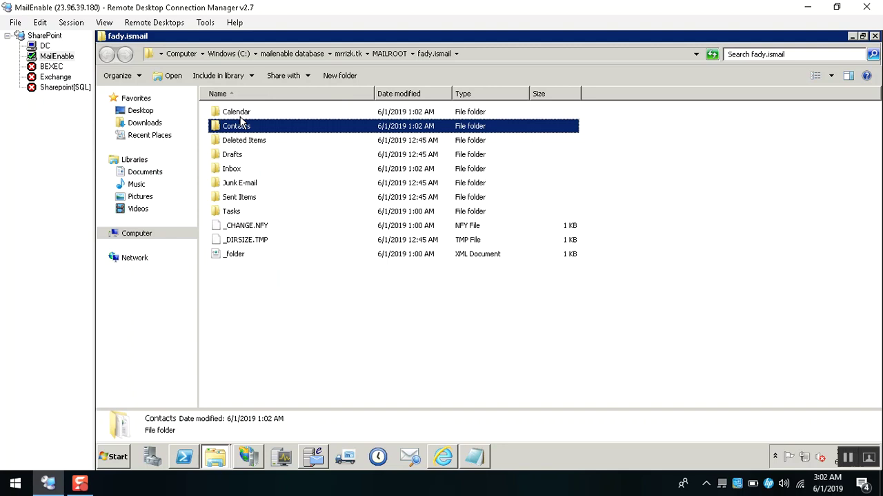
{"action": "key", "text": "alt+Tab"}
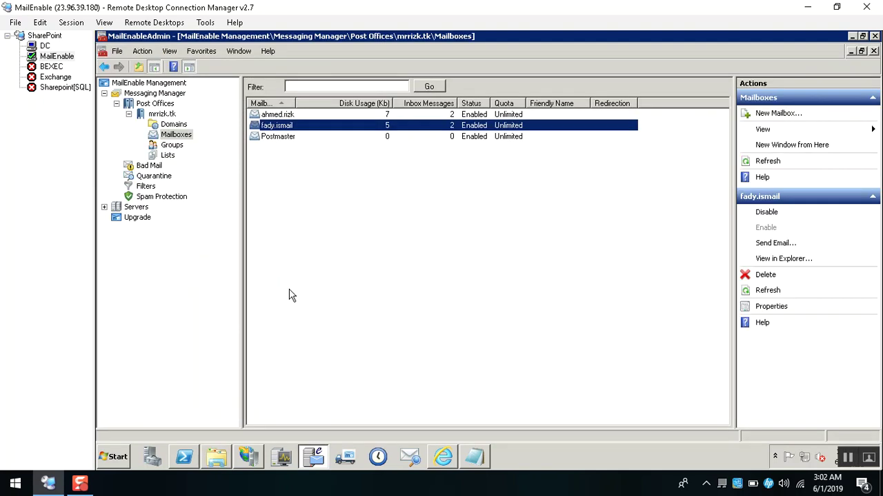
Disable the user's mailbox from its context menu and bring up the webmail session.
{"action": "right_click", "coordinate": [275, 129]}
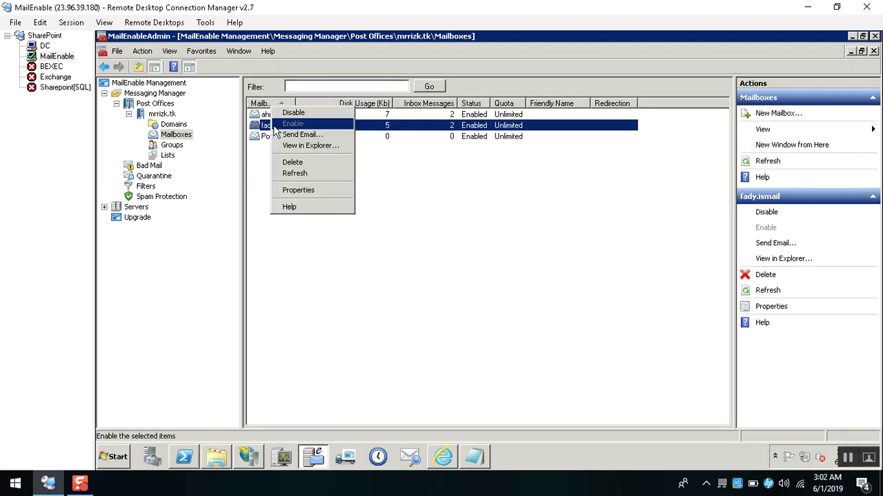
{"action": "left_click", "coordinate": [314, 118]}
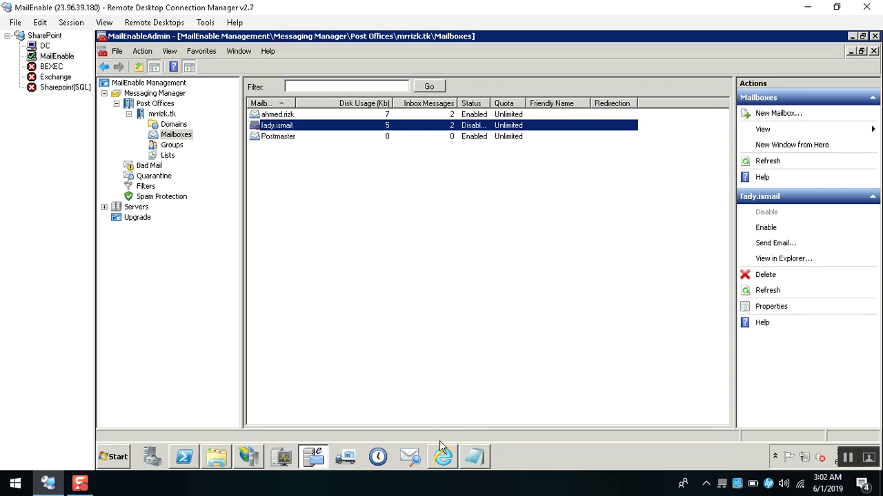
{"action": "left_click", "coordinate": [444, 458]}
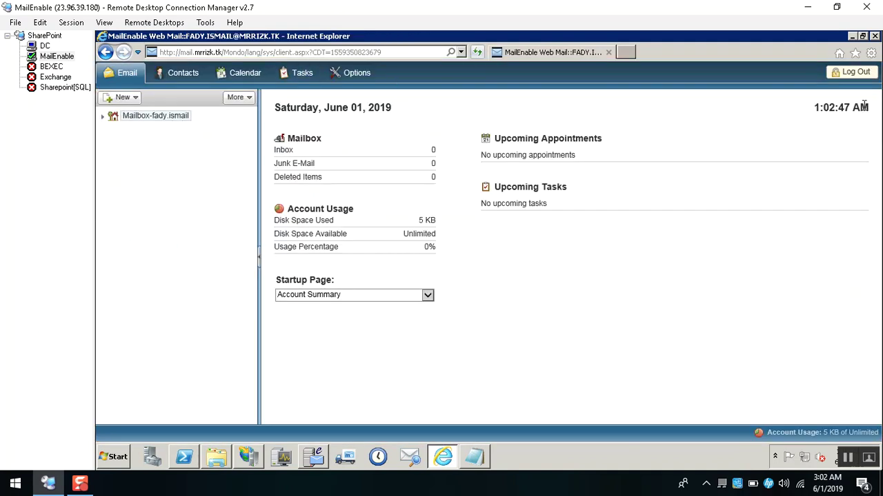
Log out of Web Mail and retry signing in with the Oceano skin, getting 'Unknown or Disabled User!'.
{"action": "left_click", "coordinate": [855, 74]}
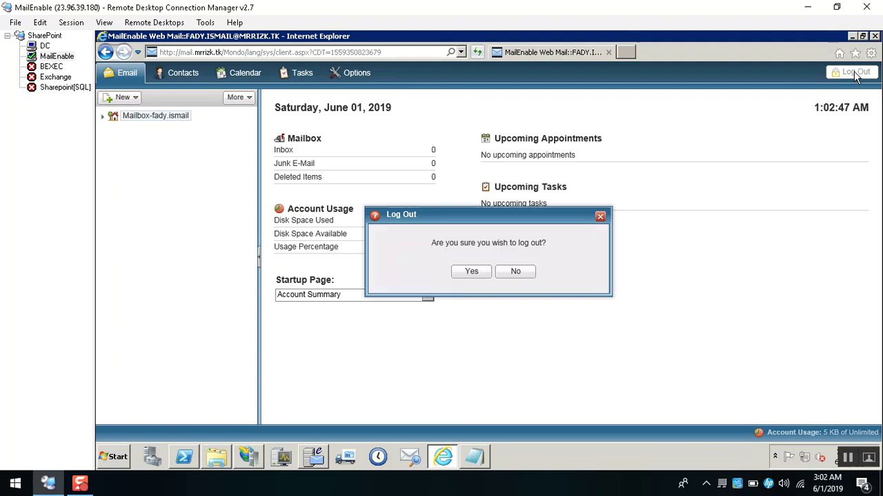
{"action": "left_click", "coordinate": [471, 272]}
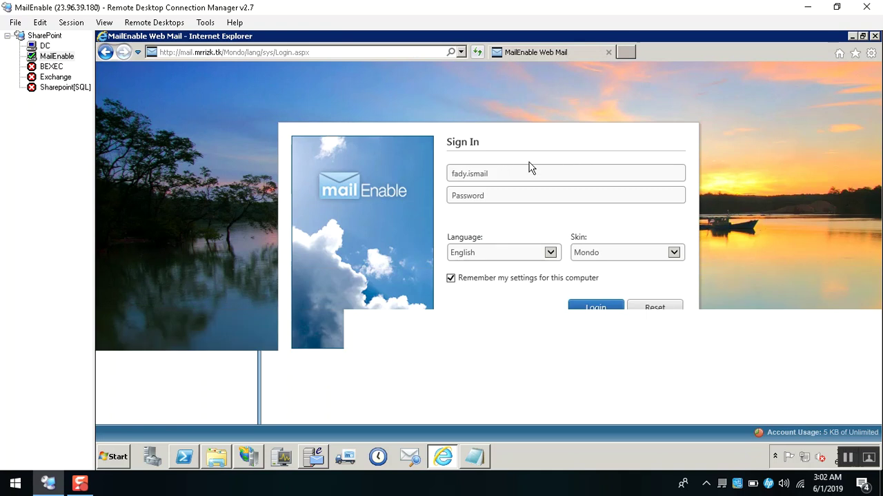
{"action": "type", "text": "****"}
{"action": "type", "text": "•"}
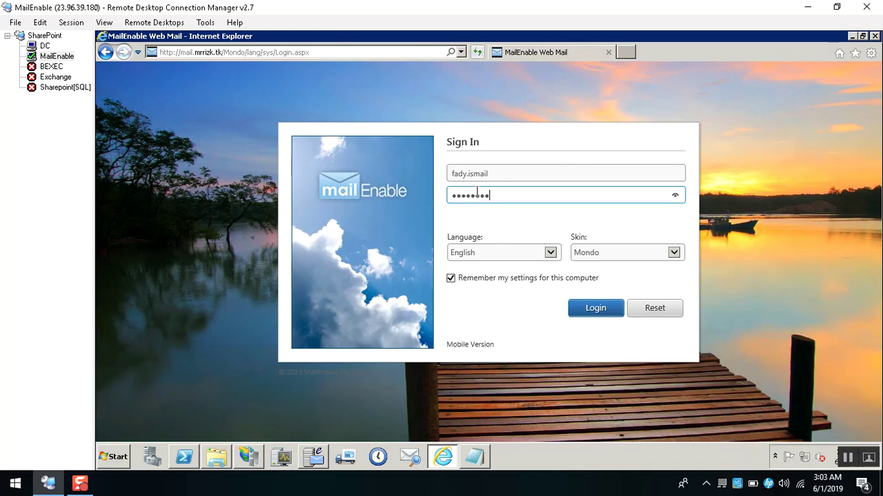
{"action": "left_click", "coordinate": [617, 257]}
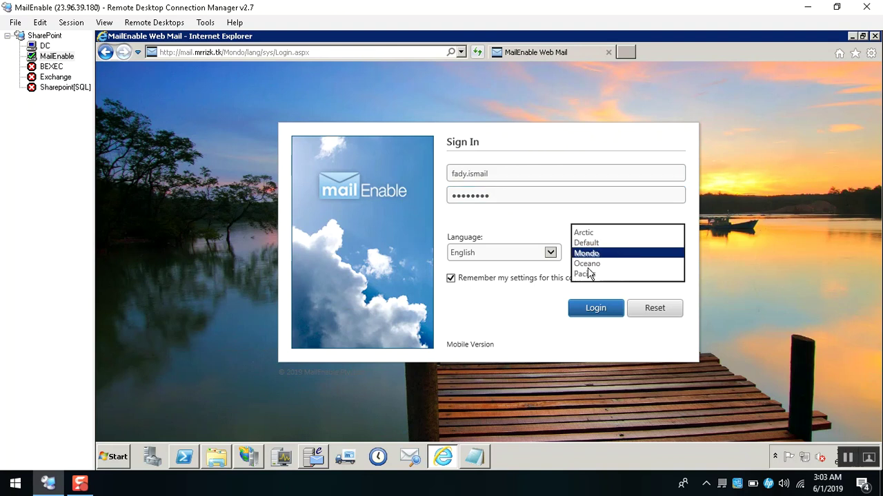
{"action": "left_click", "coordinate": [588, 265]}
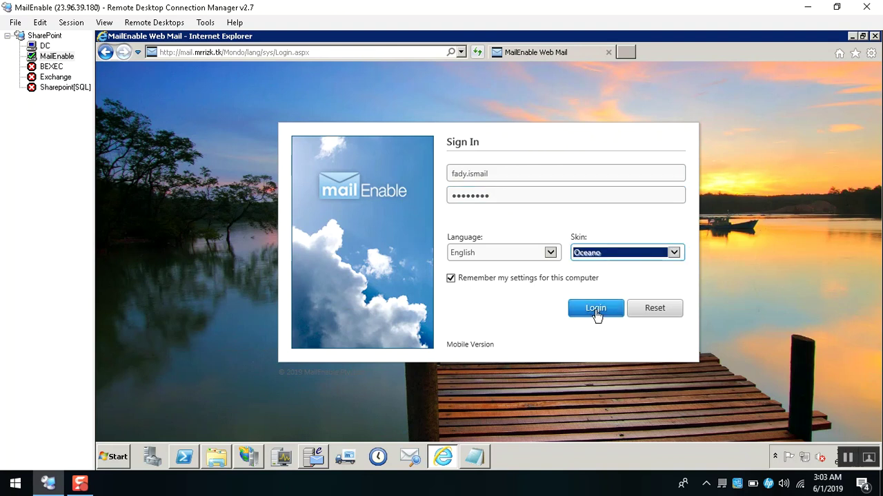
{"action": "left_click", "coordinate": [596, 314]}
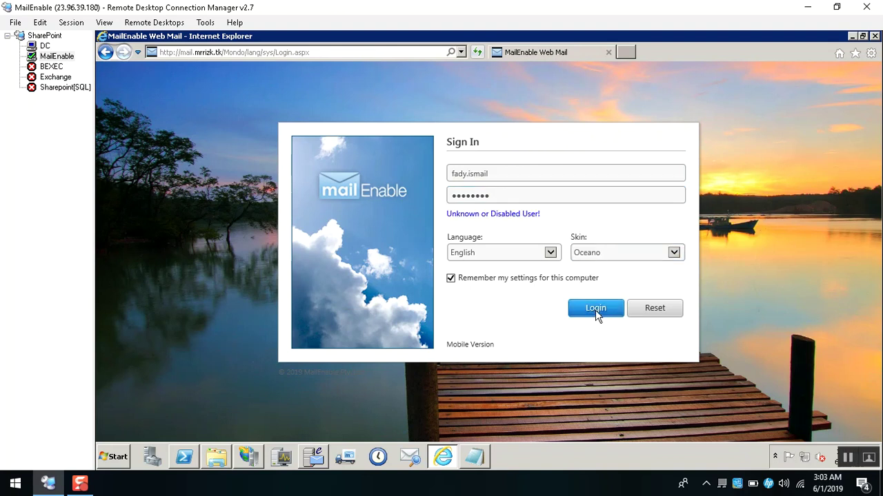
{"action": "left_click_drag", "start_coordinate": [538, 215], "coordinate": [452, 204]}
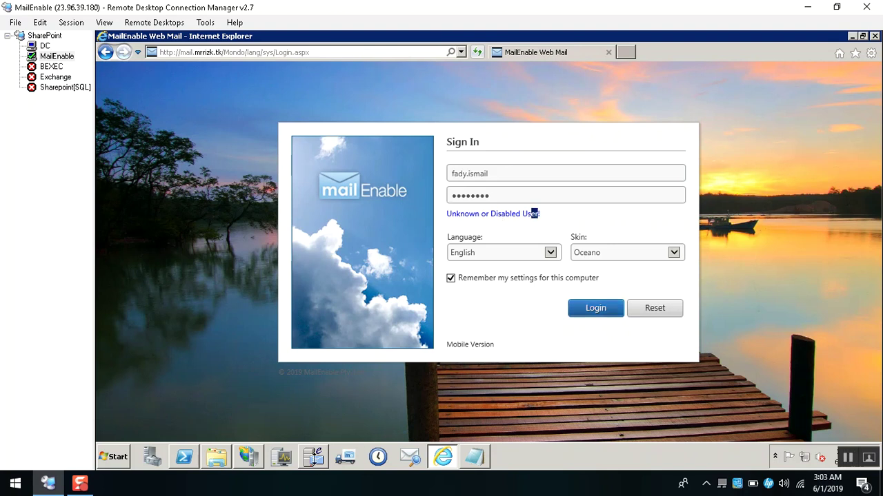
Re-enable the user's mailbox in MailEnable Administration and return to the login page.
{"action": "left_click", "coordinate": [313, 457]}
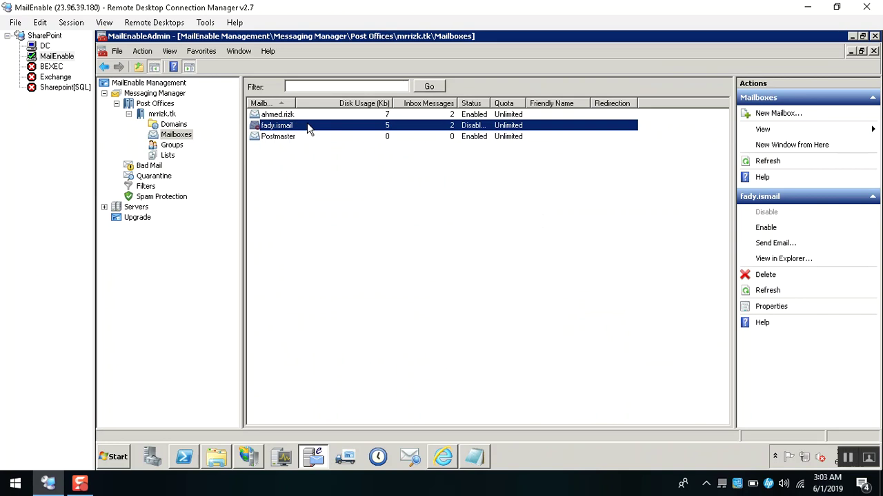
{"action": "right_click", "coordinate": [308, 129]}
{"action": "left_click", "coordinate": [324, 122]}
{"action": "left_click", "coordinate": [443, 458]}
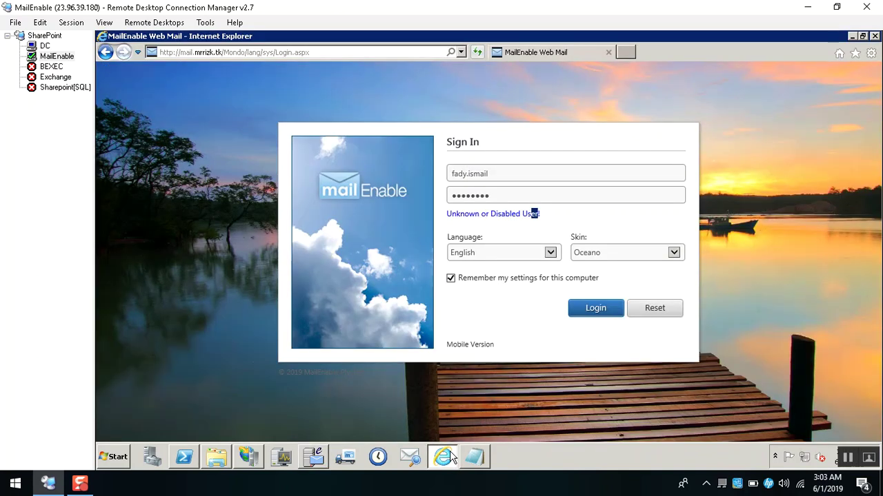
Submit the Web Mail login again and bring up the mailbox's actions in the admin console.
{"action": "left_click", "coordinate": [600, 307]}
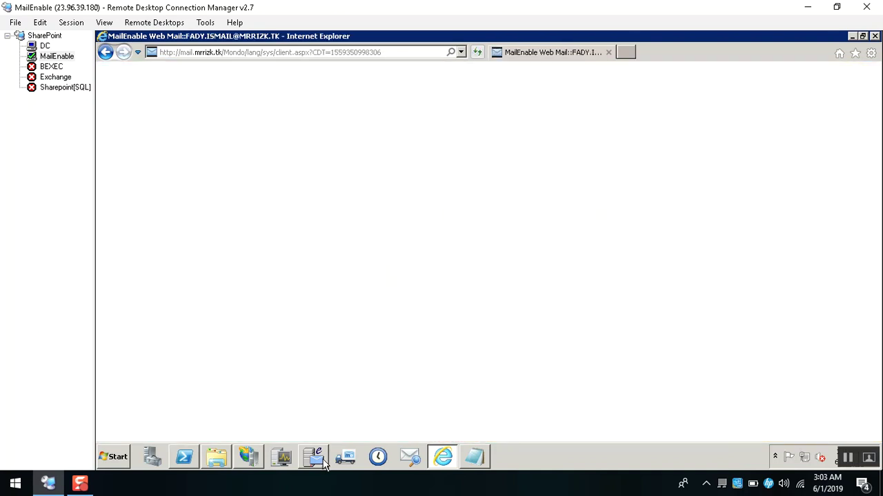
{"action": "left_click", "coordinate": [313, 457]}
{"action": "right_click", "coordinate": [269, 127]}
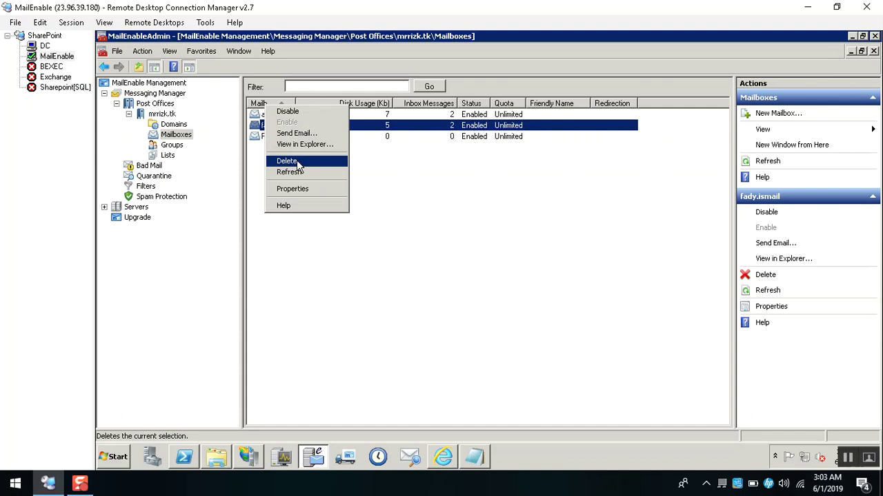
{"action": "left_click", "coordinate": [360, 368]}
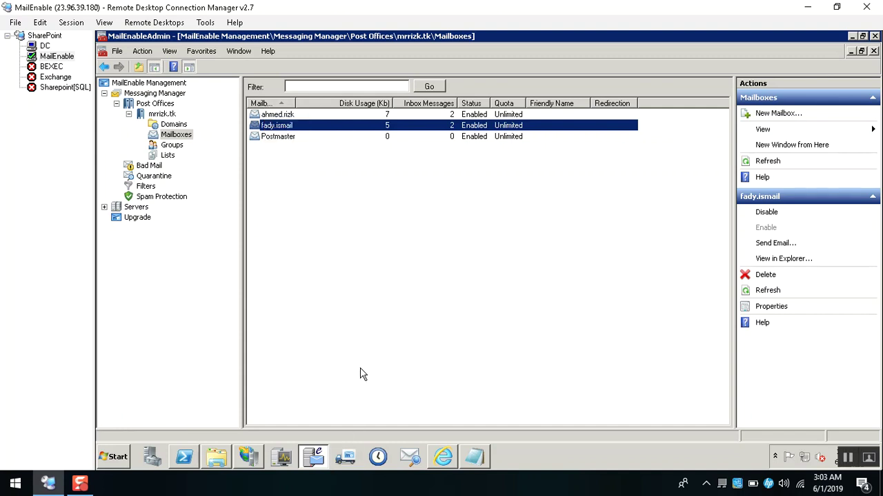
Open and close the Backup Utility, then select the user's mailbox row.
{"action": "left_click", "coordinate": [377, 457]}
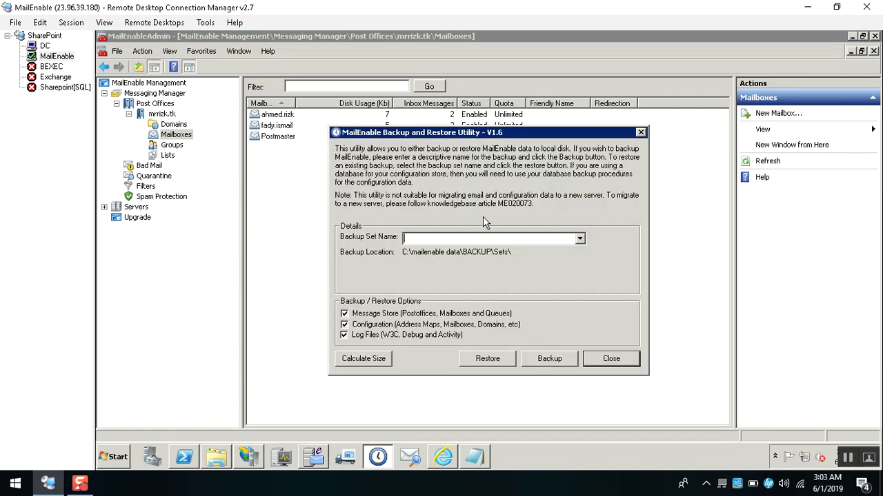
{"action": "left_click", "coordinate": [611, 359]}
{"action": "left_click", "coordinate": [278, 131]}
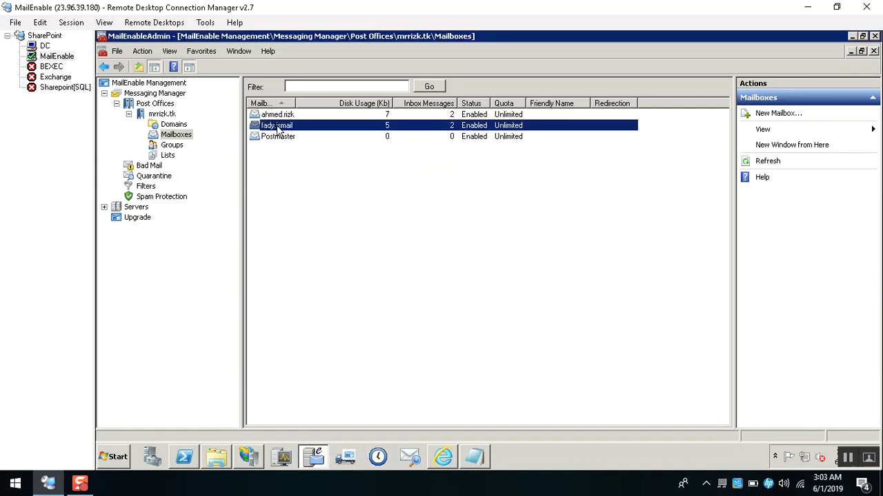
Open the mailbox's properties, inspect its name, close them and widen the Mailbox column.
{"action": "right_click", "coordinate": [278, 131]}
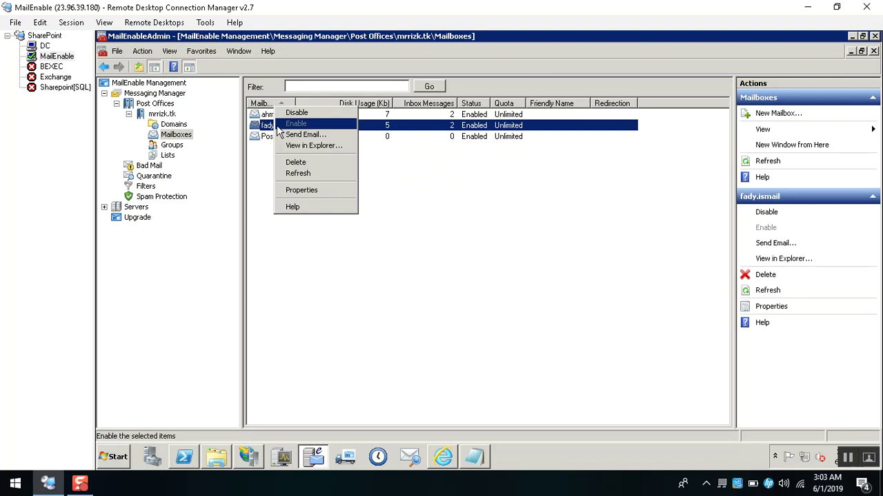
{"action": "left_click", "coordinate": [301, 191]}
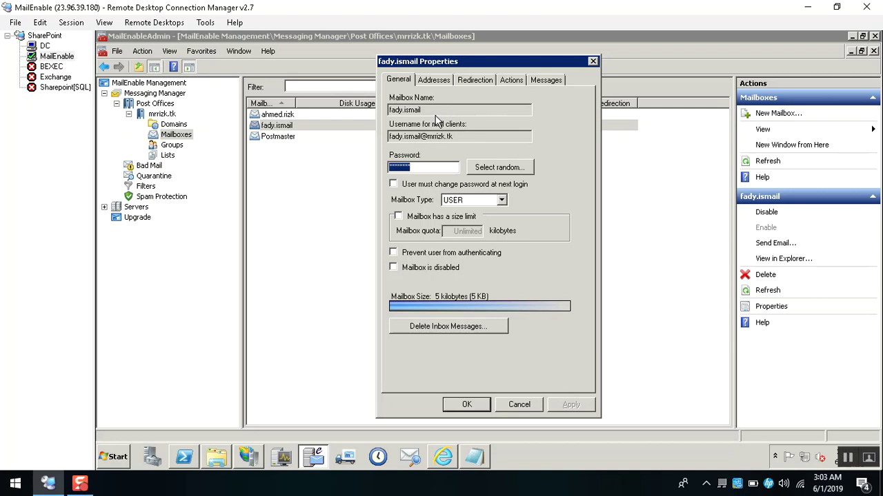
{"action": "left_click", "coordinate": [429, 110]}
{"action": "left_click_drag", "start_coordinate": [429, 111], "coordinate": [390, 110]}
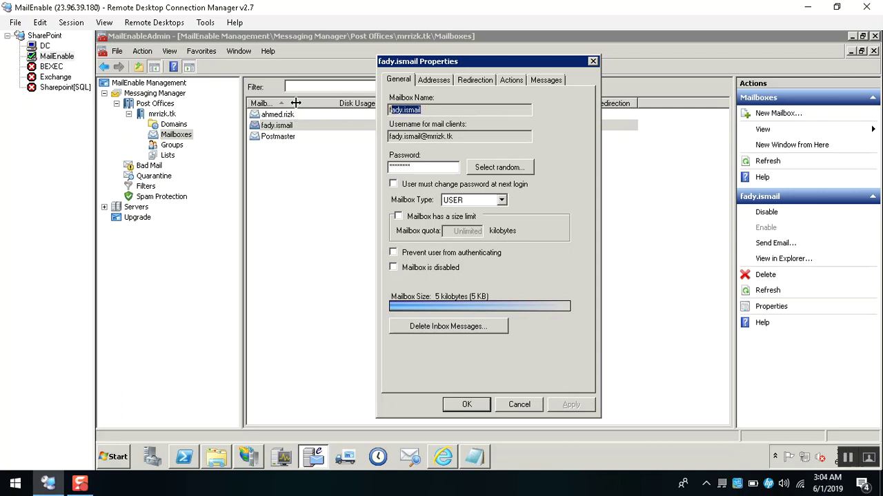
{"action": "key", "text": "Escape"}
{"action": "left_click_drag", "start_coordinate": [295, 102], "coordinate": [314, 103]}
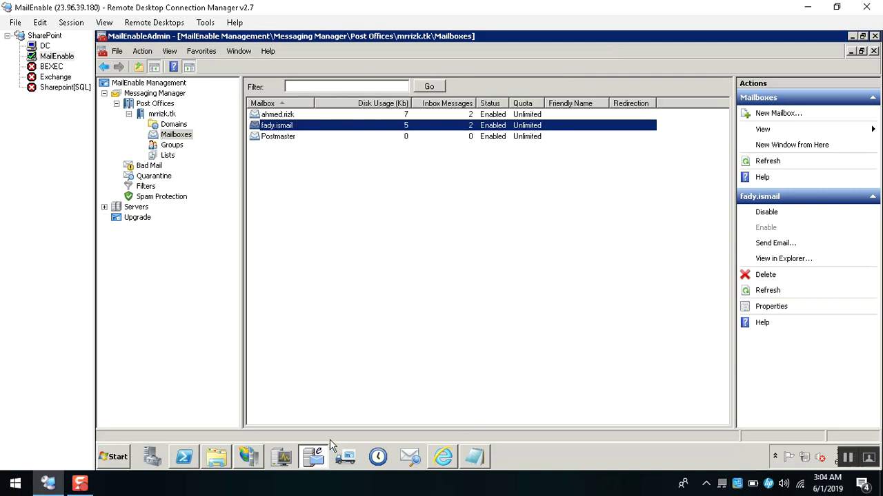
Check 'User must change password at next login' and 'Mailbox has a size limit'.
{"action": "left_click", "coordinate": [314, 456]}
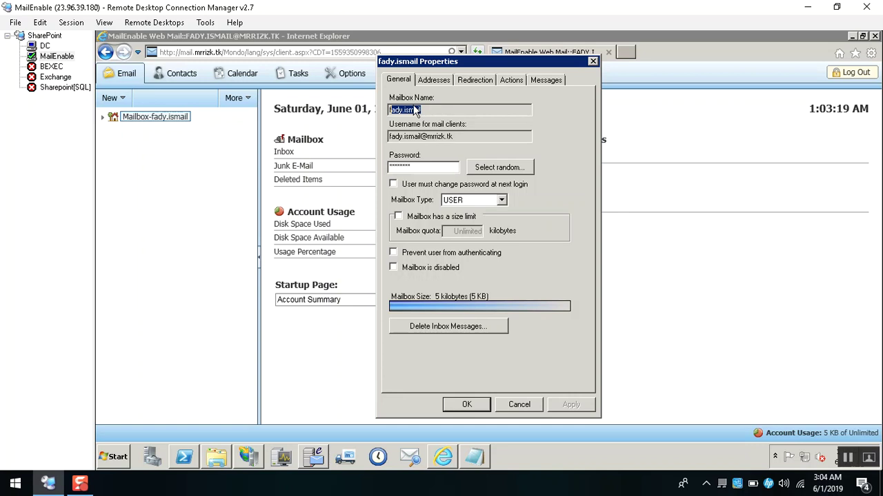
{"action": "left_click", "coordinate": [469, 137]}
{"action": "double_click", "coordinate": [389, 137]}
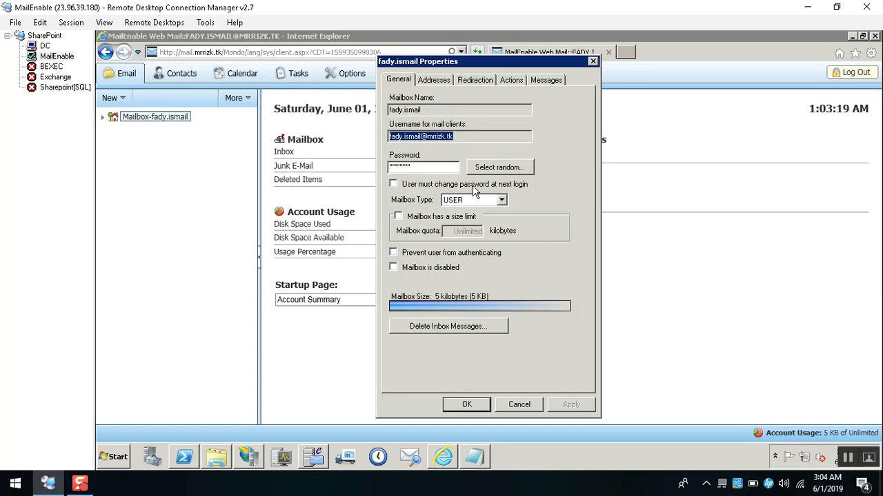
{"action": "left_click", "coordinate": [494, 184]}
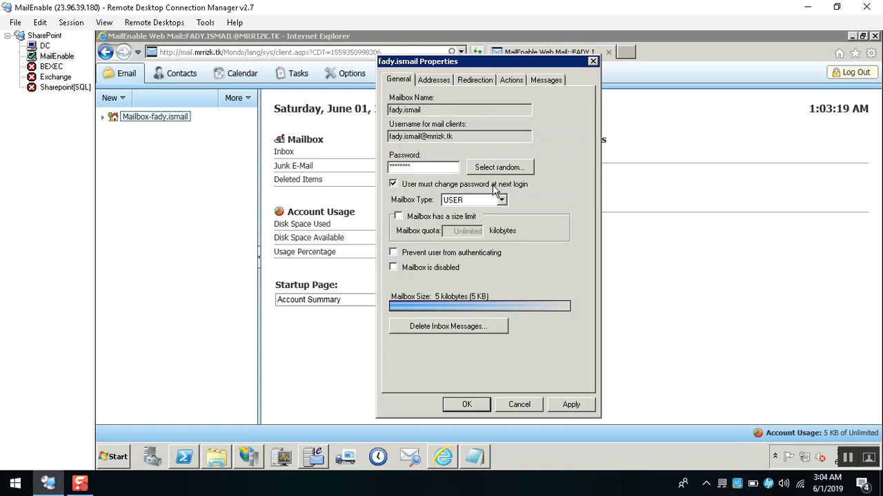
{"action": "left_click", "coordinate": [421, 222]}
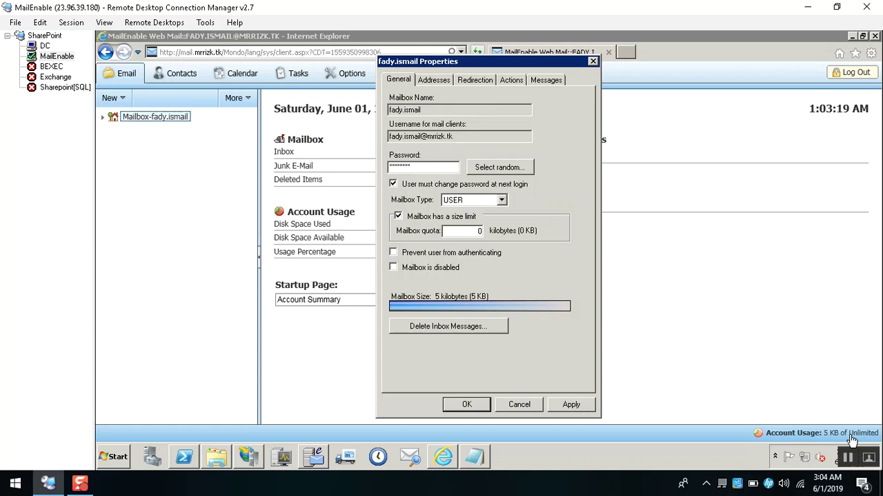
{"action": "left_click", "coordinate": [745, 224]}
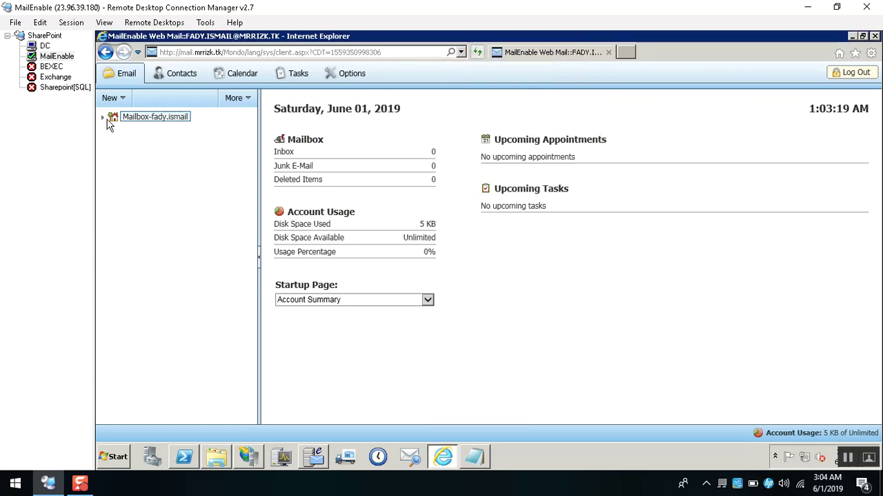
Expand the mailbox's folder tree in Web Mail, then minimize Internet Explorer to reveal the mailbox Properties.
{"action": "left_click", "coordinate": [103, 117]}
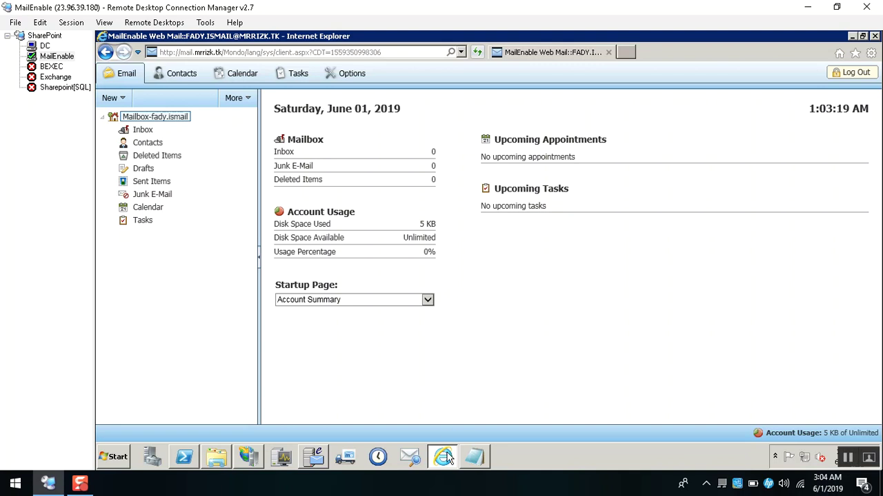
{"action": "mouse_move", "coordinate": [316, 462]}
{"action": "left_click", "coordinate": [852, 38]}
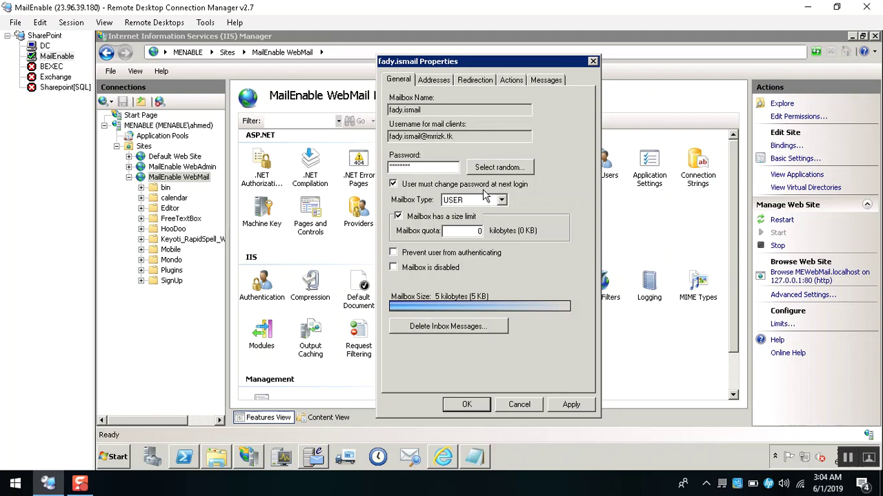
Apply the password-change and size-limit settings, enter a 10240 KB mailbox quota, and open the Run prompt.
{"action": "left_click", "coordinate": [571, 404]}
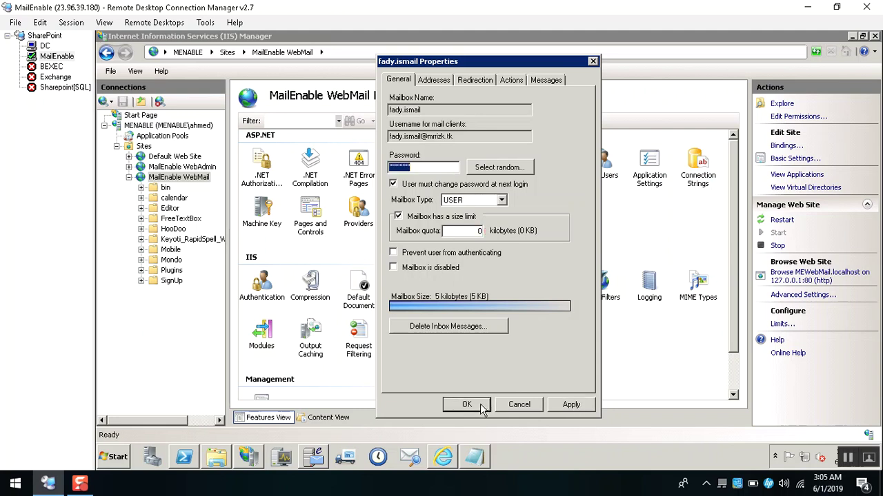
{"action": "double_click", "coordinate": [476, 231]}
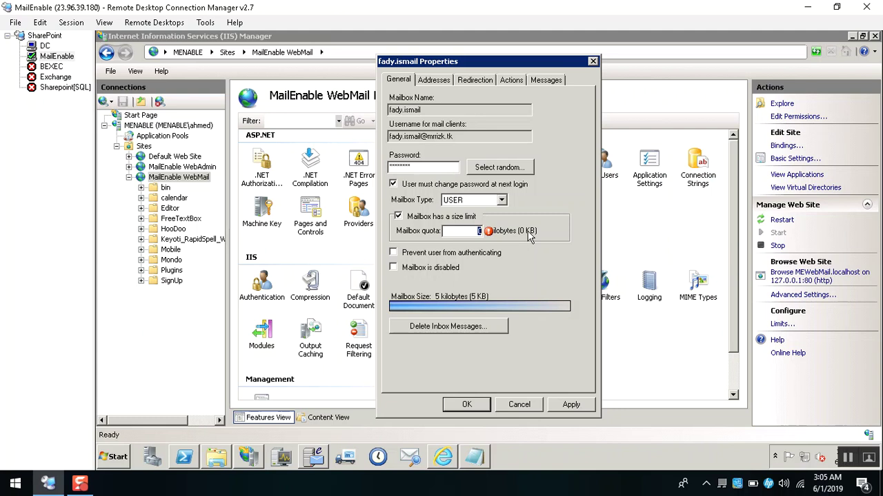
{"action": "type", "text": "102"}
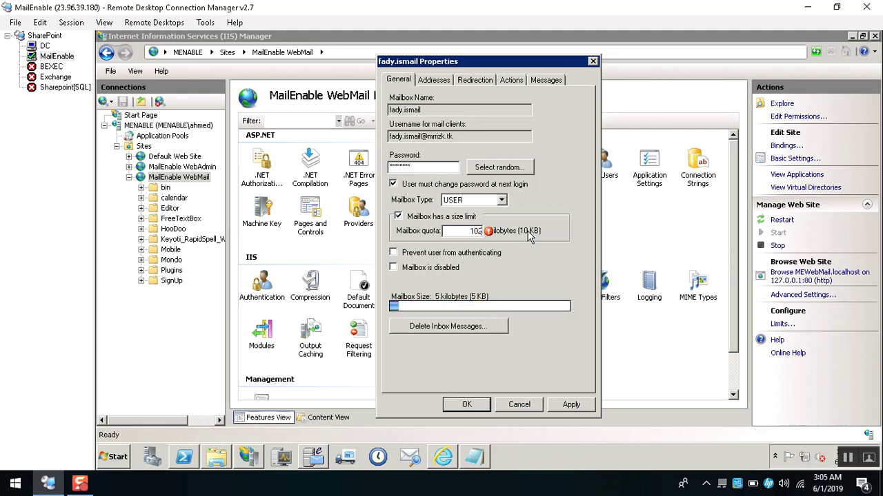
{"action": "type", "text": "40"}
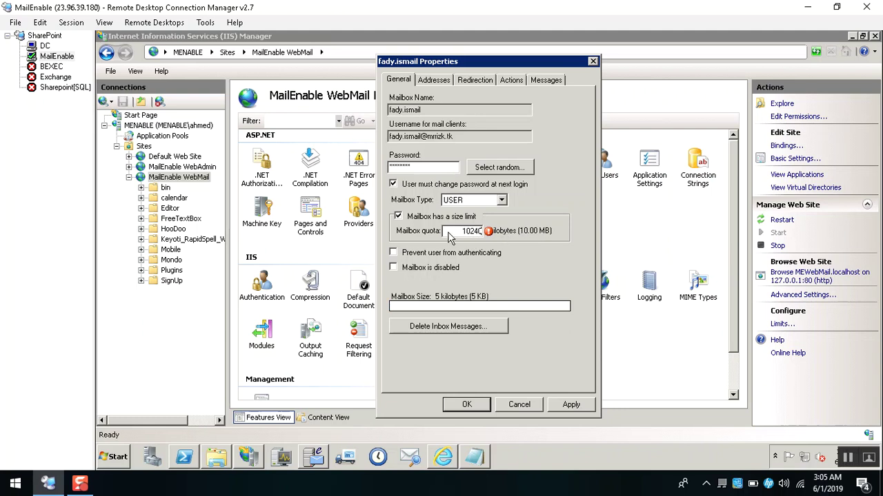
{"action": "left_click_drag", "start_coordinate": [450, 231], "coordinate": [487, 231]}
{"action": "mouse_move", "coordinate": [489, 230]}
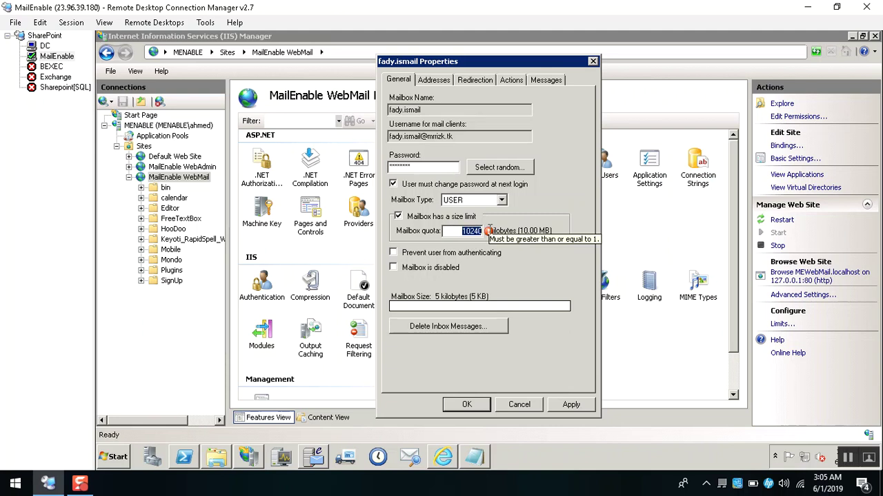
{"action": "key", "text": "super+r"}
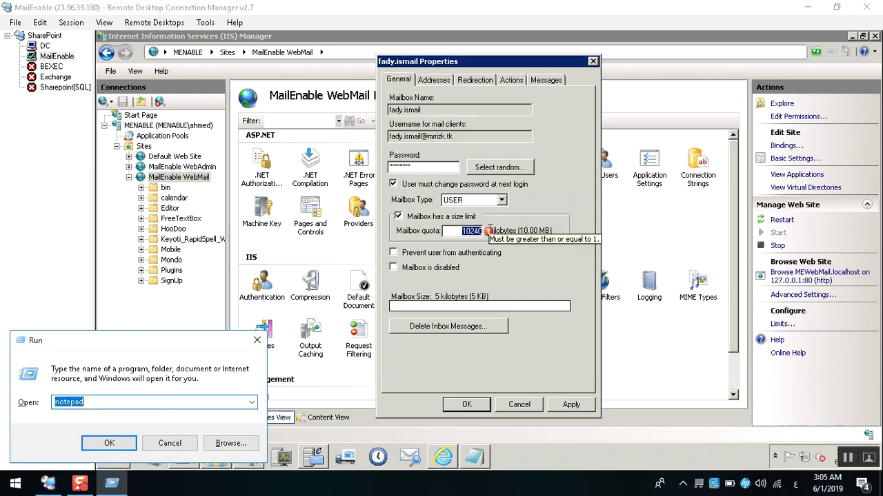
Launch Calculator with calc and compute 2×1024×1024 = 2,097,152.
{"action": "type", "text": "ؤشمؤ"}
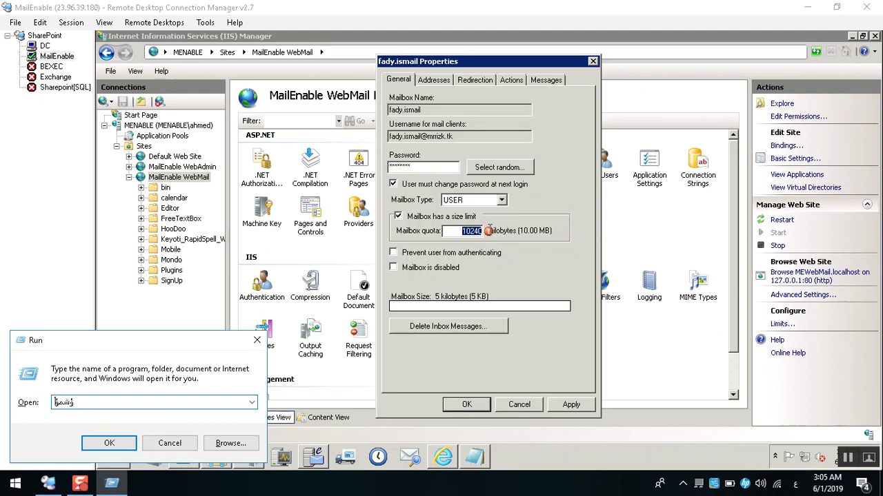
{"action": "key", "text": "alt+shift"}
{"action": "key", "text": "BackSpace"}
{"action": "key", "text": "BackSpace"}
{"action": "key", "text": "BackSpace"}
{"action": "key", "text": "BackSpace"}
{"action": "type", "text": "calc"}
{"action": "key", "text": "Return"}
{"action": "type", "text": "2"}
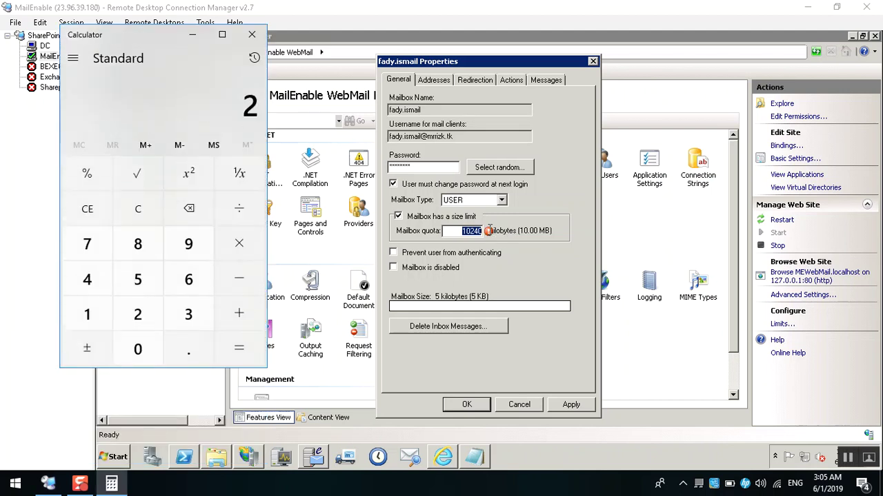
{"action": "type", "text": "*1024"}
{"action": "type", "text": "*1024"}
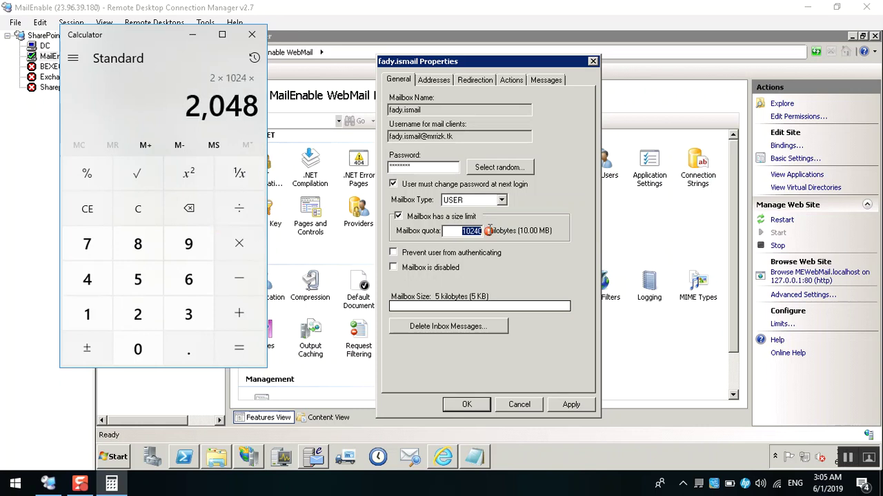
{"action": "key", "text": "Return"}
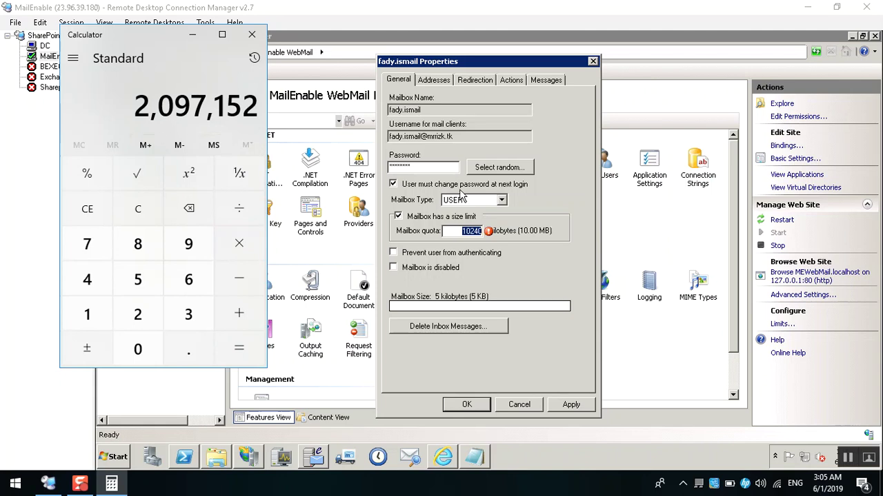
Copy the result 2,097,152 from Calculator and paste it into the Mailbox quota field.
{"action": "left_click", "coordinate": [471, 230]}
{"action": "right_click", "coordinate": [472, 230]}
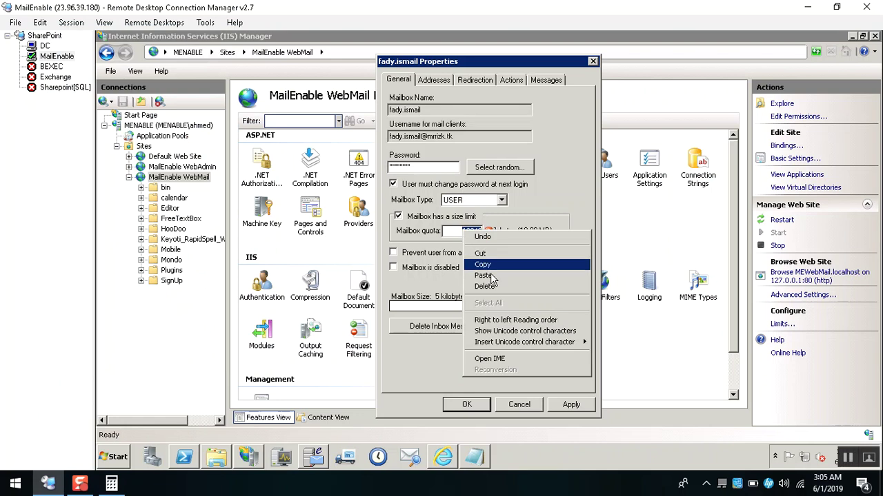
{"action": "left_click", "coordinate": [491, 273]}
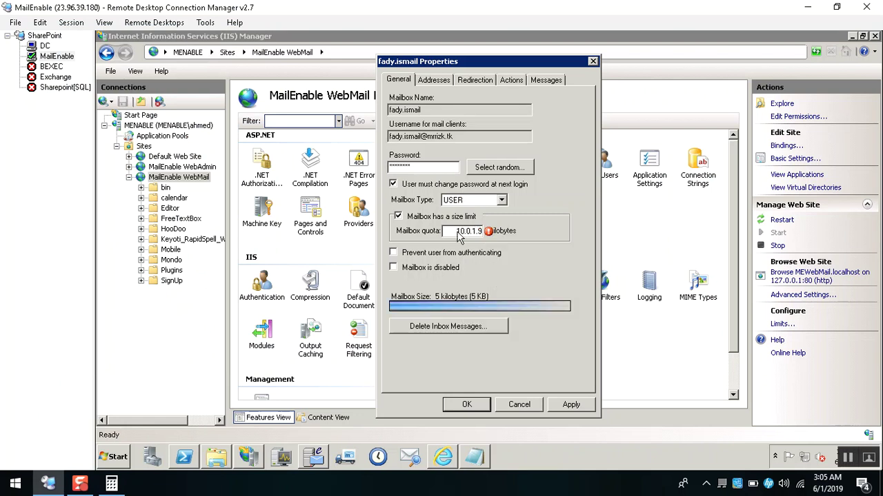
{"action": "left_click_drag", "start_coordinate": [458, 230], "coordinate": [508, 230]}
{"action": "key", "text": "alt+Tab"}
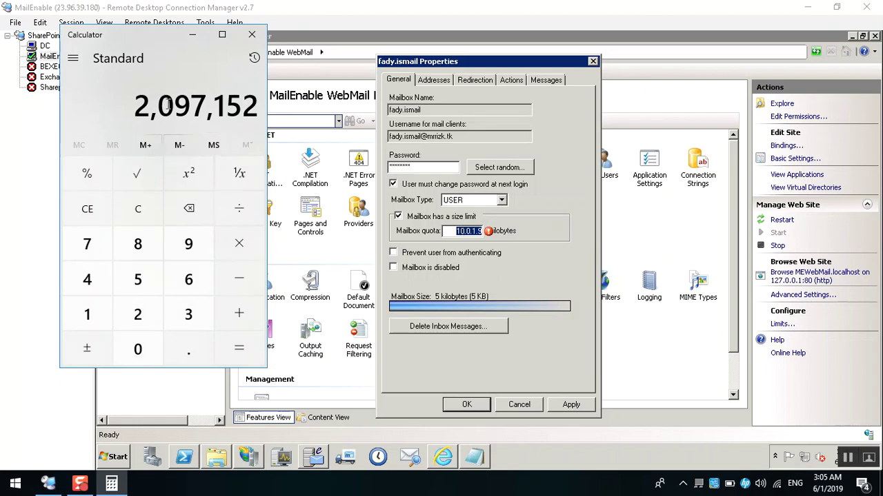
{"action": "left_click_drag", "start_coordinate": [140, 103], "coordinate": [253, 102]}
{"action": "key", "text": "super+c"}
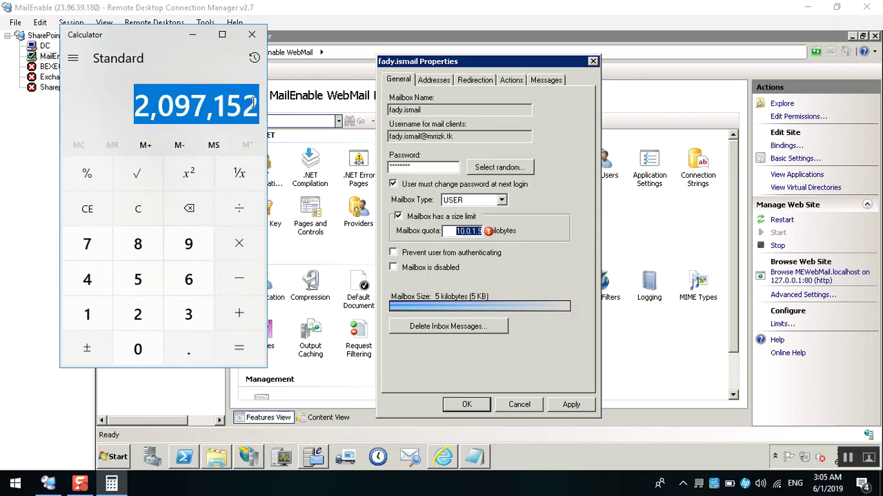
{"action": "right_click", "coordinate": [459, 235]}
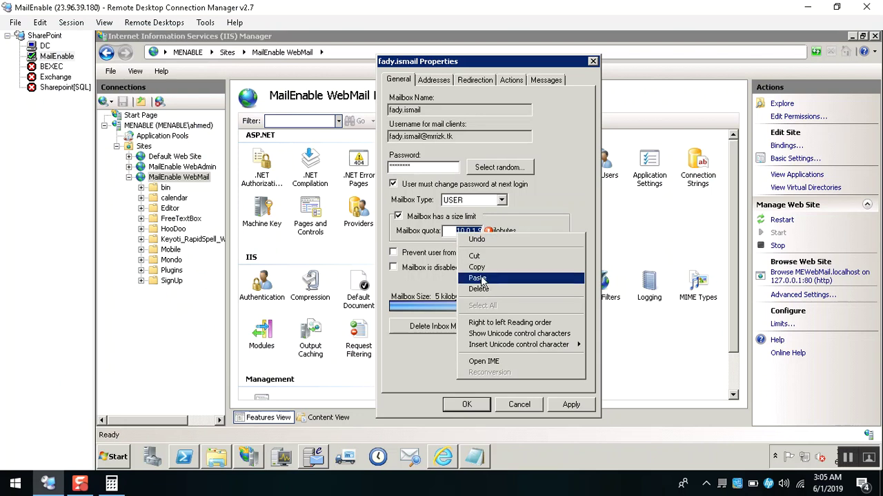
{"action": "left_click", "coordinate": [481, 278]}
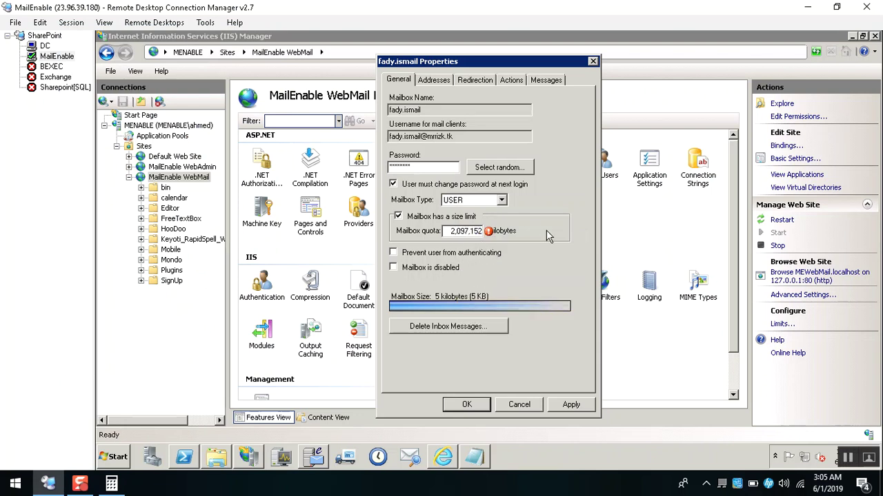
Remove the commas to make the quota 2097152 KB (2.00 GB), apply it, and close the properties.
{"action": "left_click", "coordinate": [471, 231]}
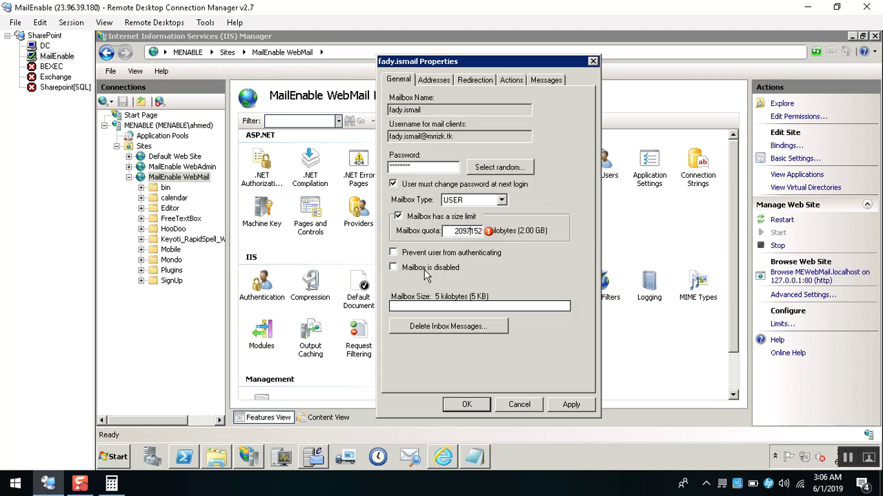
{"action": "left_click", "coordinate": [572, 404]}
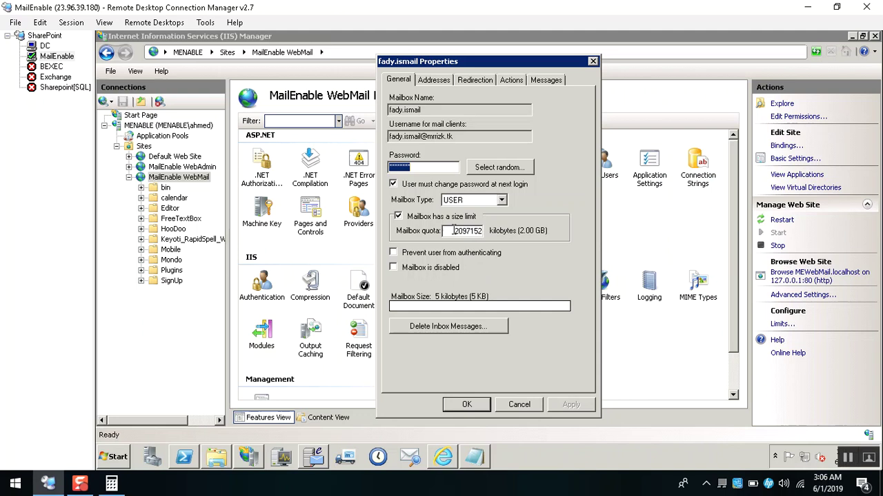
{"action": "double_click", "coordinate": [463, 231]}
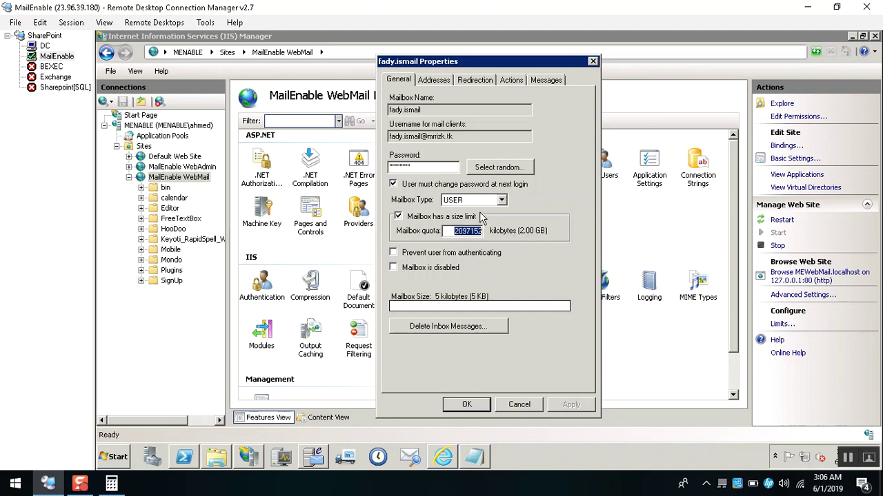
{"action": "left_click", "coordinate": [462, 405]}
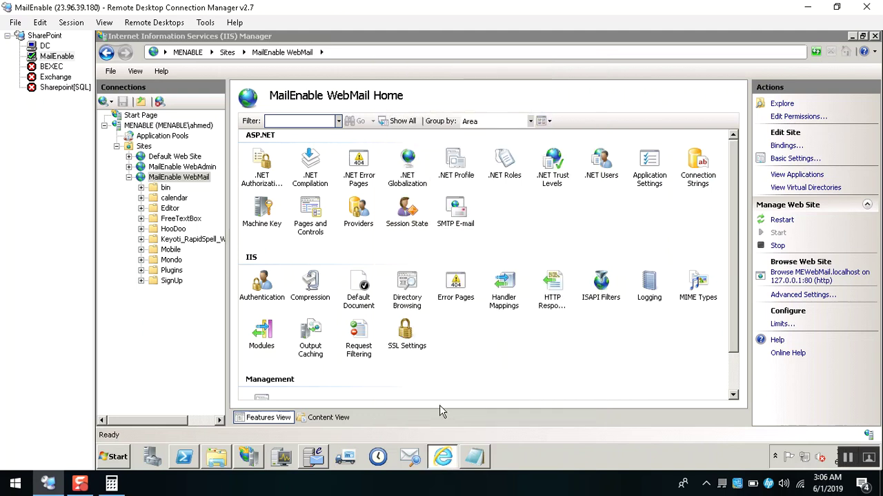
Refresh Web Mail, fill in current, new and confirmation passwords, submit, and acknowledge the success alert.
{"action": "left_click", "coordinate": [441, 461]}
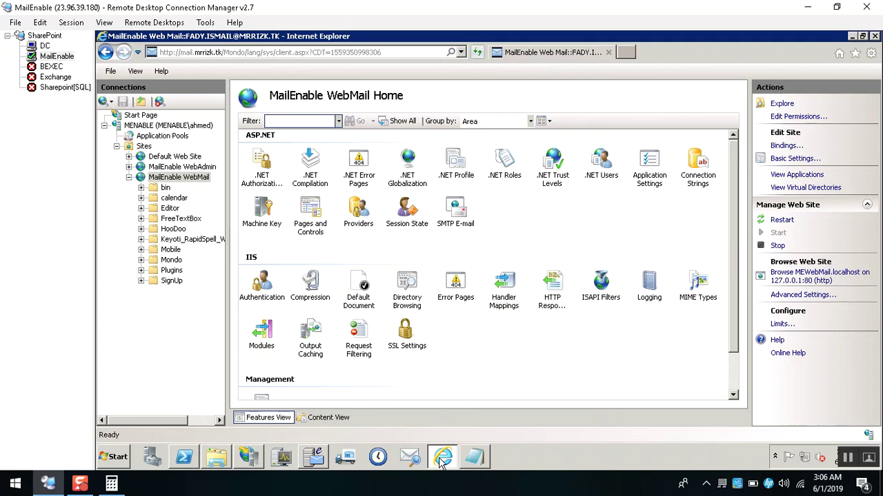
{"action": "key", "text": "F5"}
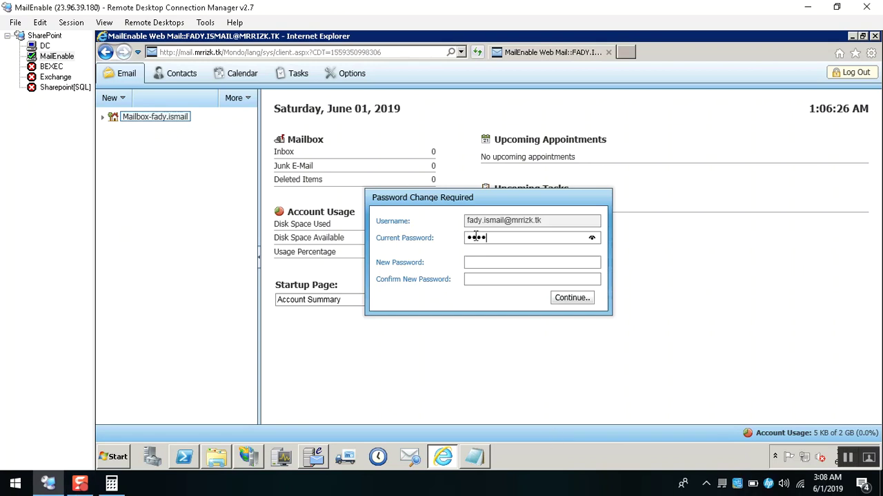
{"action": "type", "text": "d"}
{"action": "key", "text": "Tab"}
{"action": "type", "text": "abcde"}
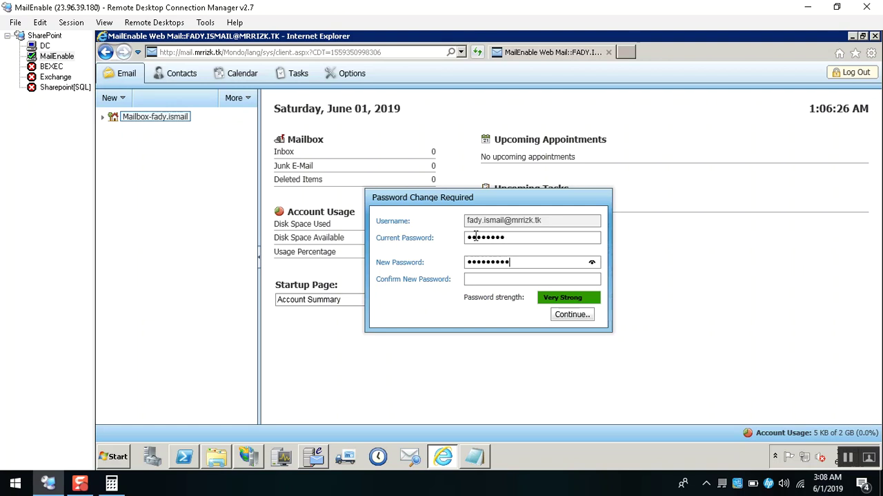
{"action": "key", "text": "Tab"}
{"action": "type", "text": "abc"}
{"action": "left_click", "coordinate": [560, 316]}
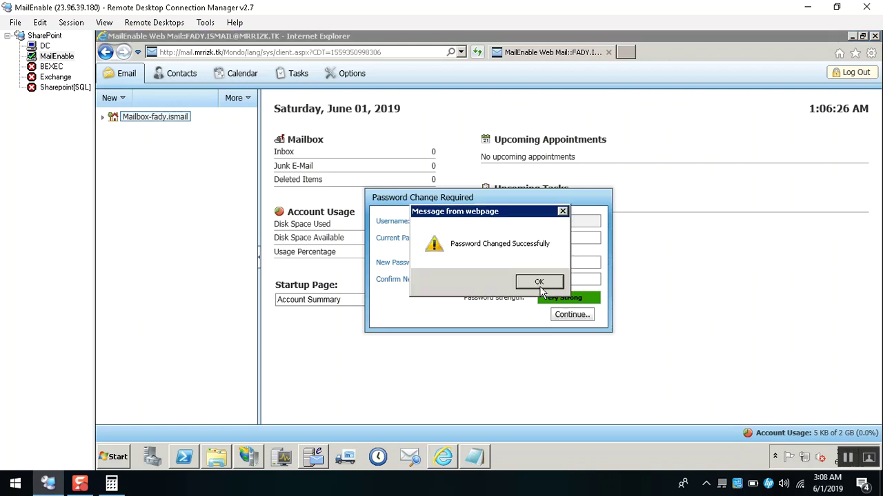
{"action": "left_click", "coordinate": [539, 283]}
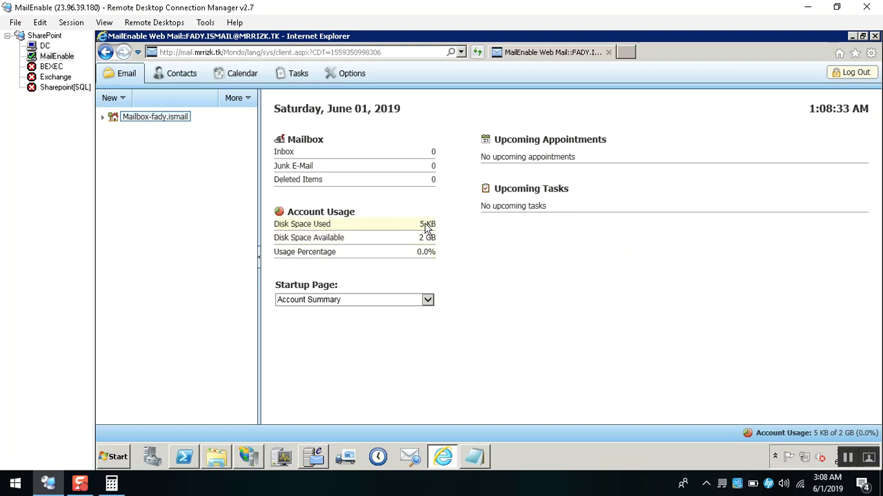
Set the Web Mail Startup Page to Inbox and switch to the MailEnable Admin console.
{"action": "left_click", "coordinate": [428, 300]}
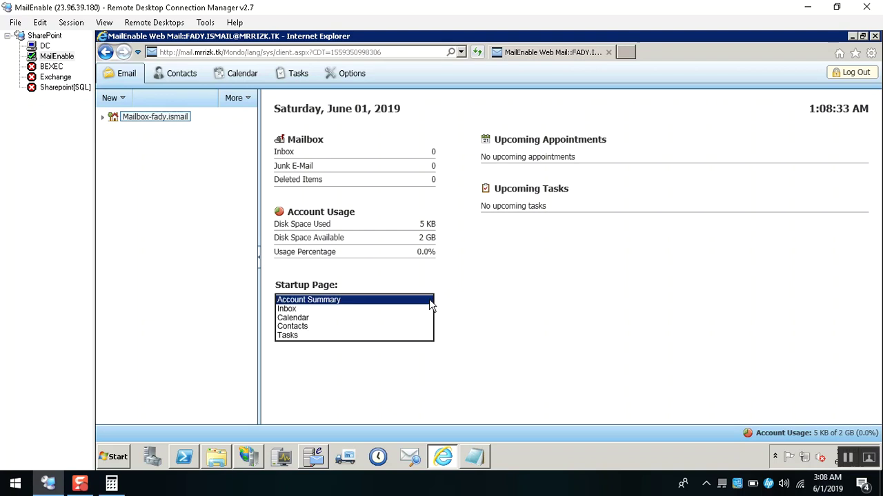
{"action": "left_click", "coordinate": [304, 312]}
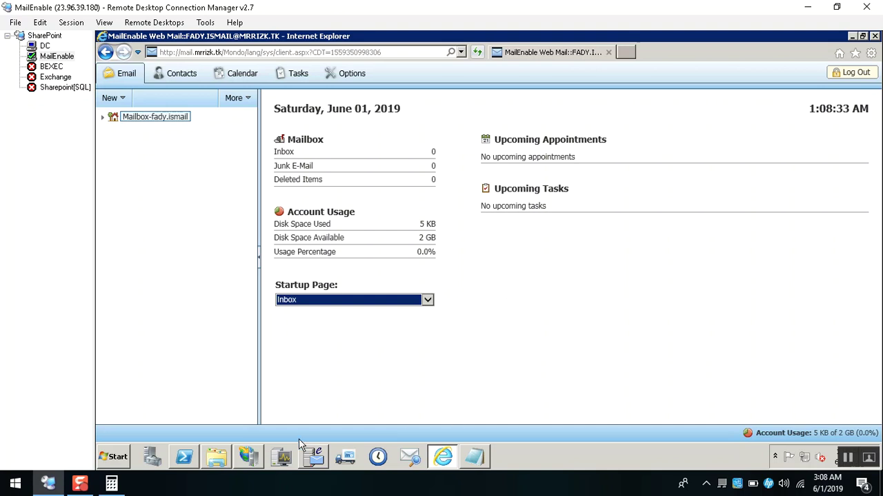
{"action": "left_click", "coordinate": [310, 458]}
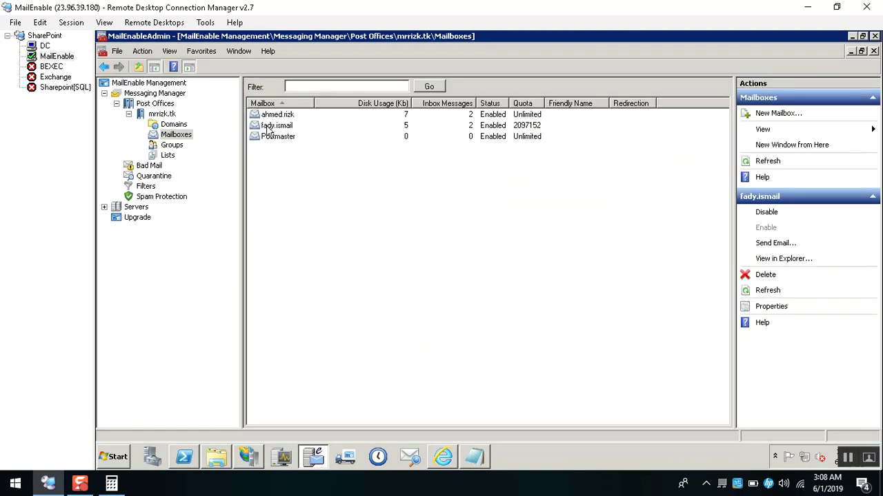
In the mailbox's Properties, tick 'Prevent user from authenticating' and apply it.
{"action": "right_click", "coordinate": [269, 126]}
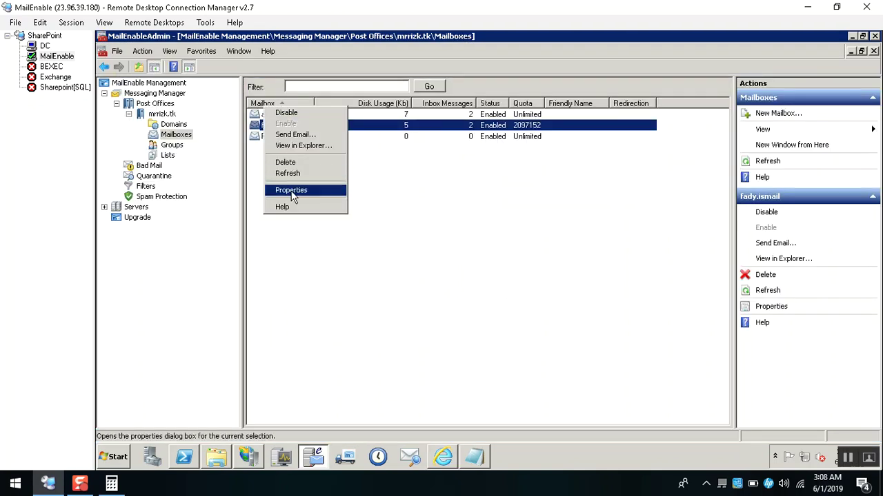
{"action": "left_click", "coordinate": [291, 190]}
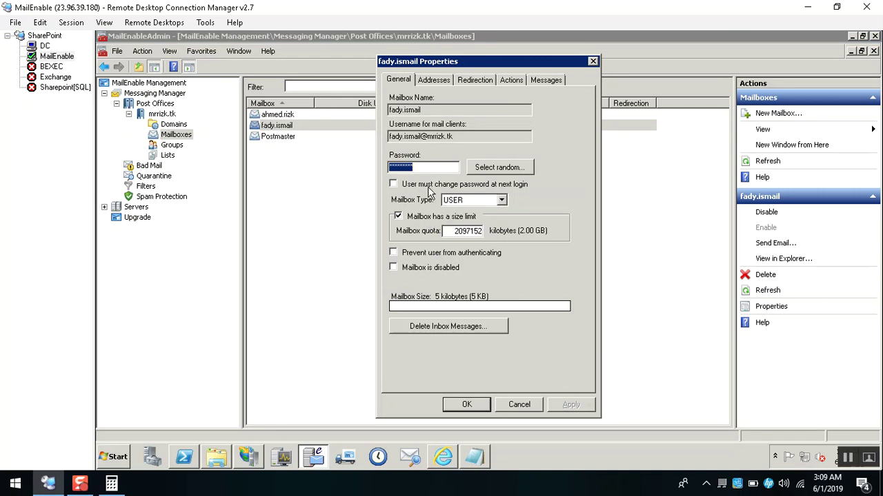
{"action": "left_click", "coordinate": [423, 254]}
{"action": "left_click", "coordinate": [571, 404]}
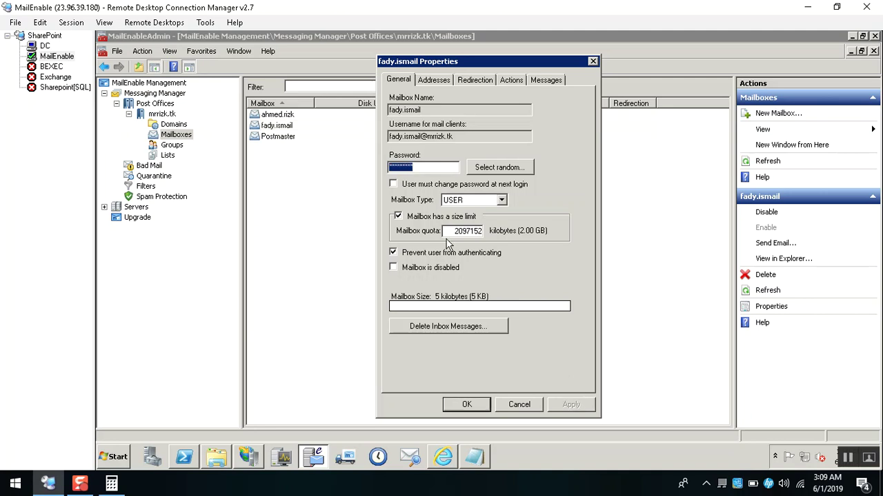
{"action": "left_click", "coordinate": [442, 459]}
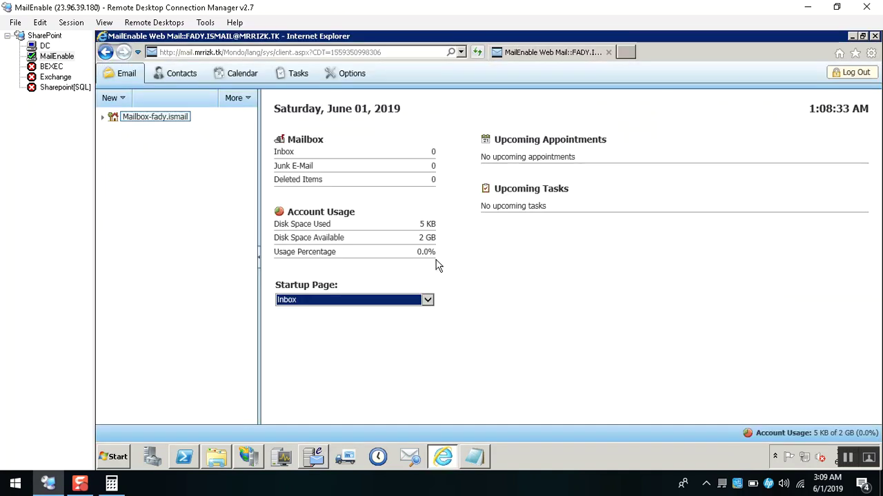
Reload Web Mail, log out, and sign back in with the account password to test the block.
{"action": "left_click", "coordinate": [526, 274]}
{"action": "key", "text": "F5"}
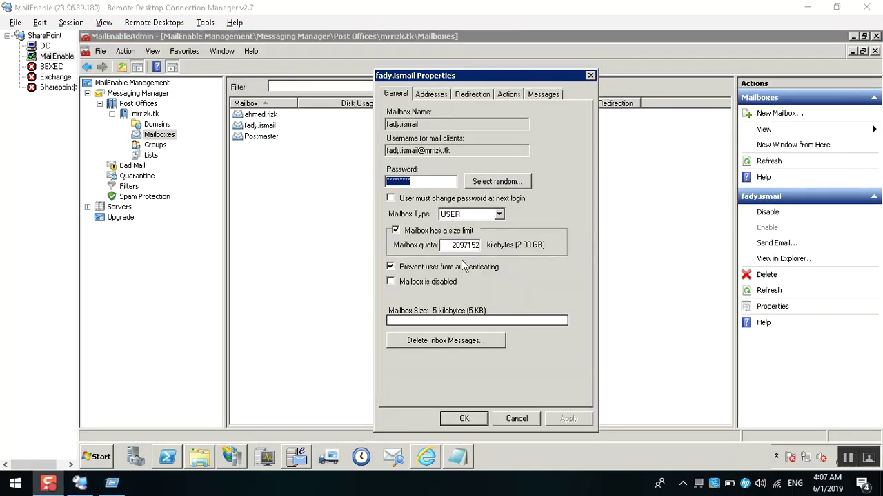
{"action": "left_click", "coordinate": [432, 463]}
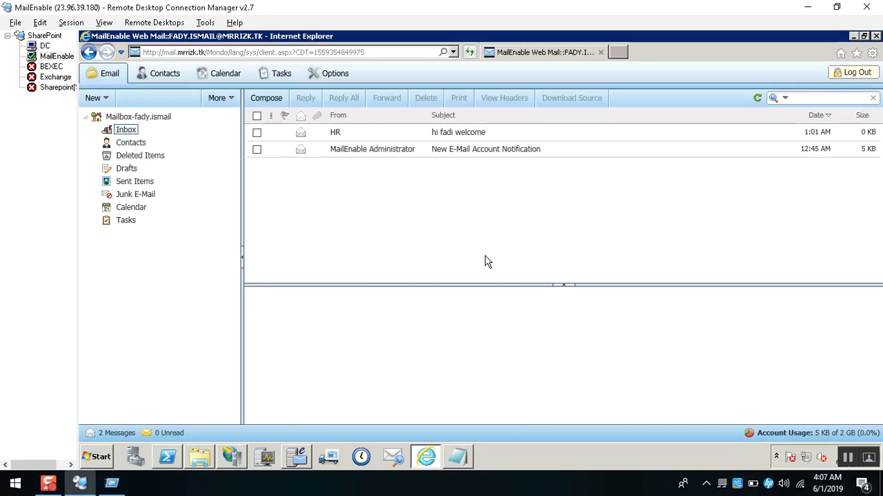
{"action": "key", "text": "F5"}
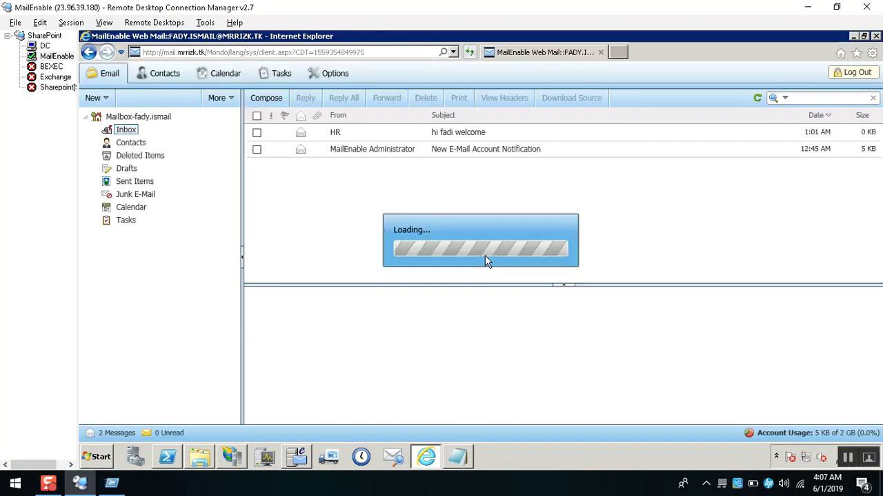
{"action": "left_click", "coordinate": [849, 73]}
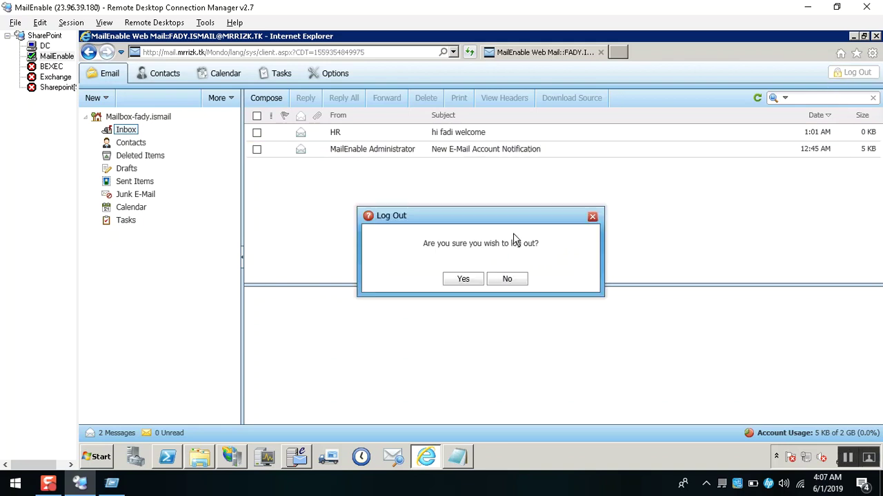
{"action": "left_click", "coordinate": [460, 279]}
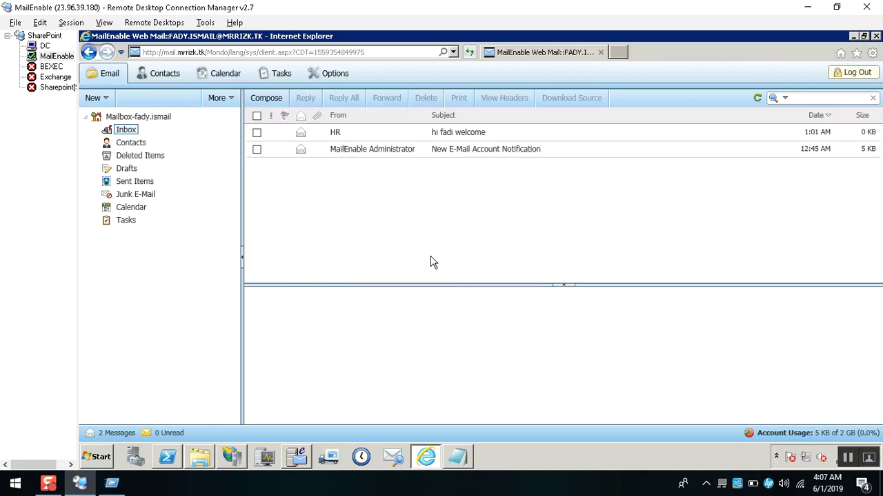
{"action": "type", "text": "••••"}
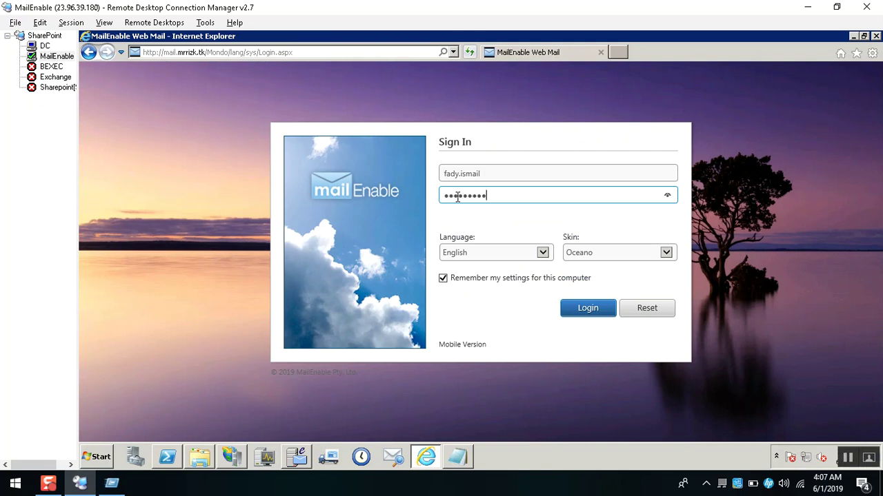
{"action": "key", "text": "Return"}
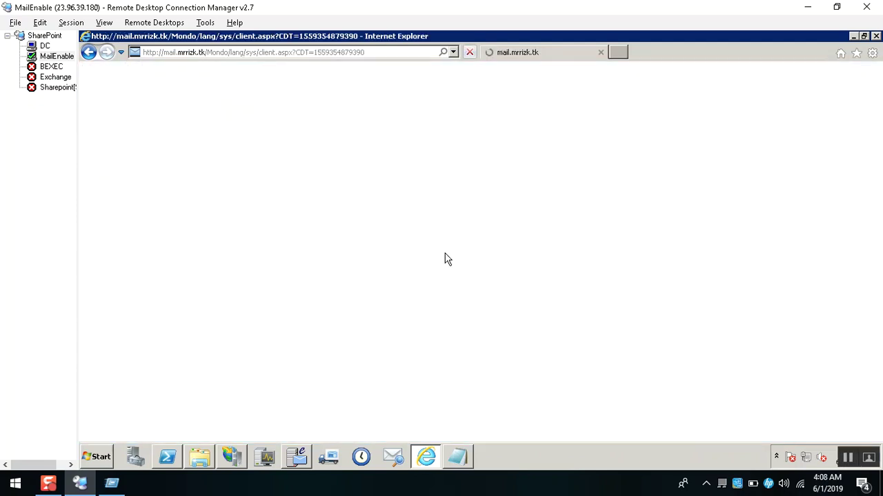
Return to the signed-in webmail session and log out again, confirming with Yes.
{"action": "left_click", "coordinate": [427, 455]}
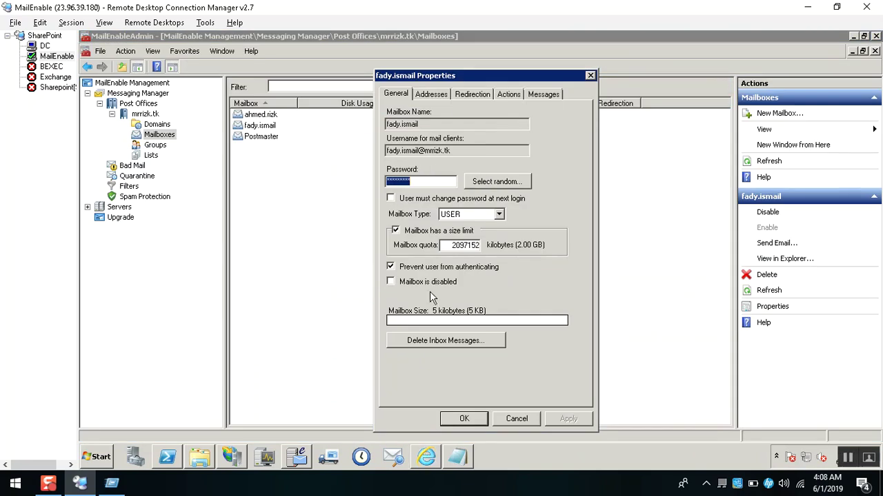
{"action": "left_click", "coordinate": [426, 455]}
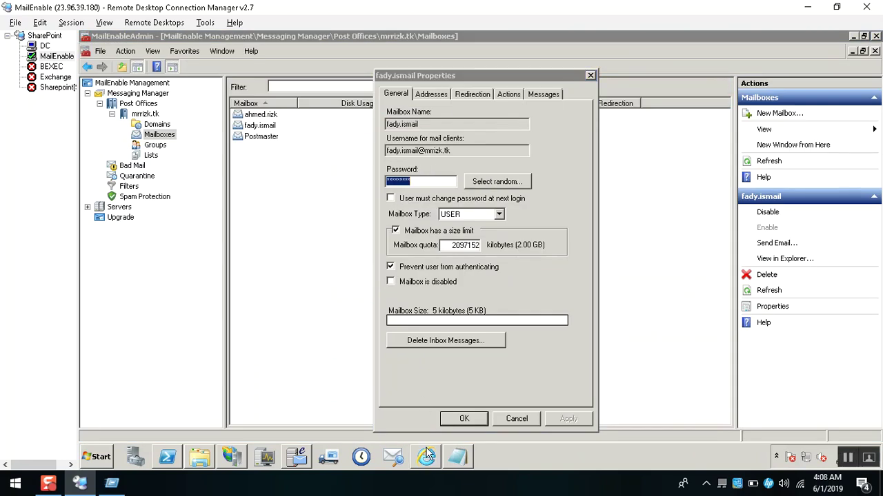
{"action": "left_click", "coordinate": [857, 73]}
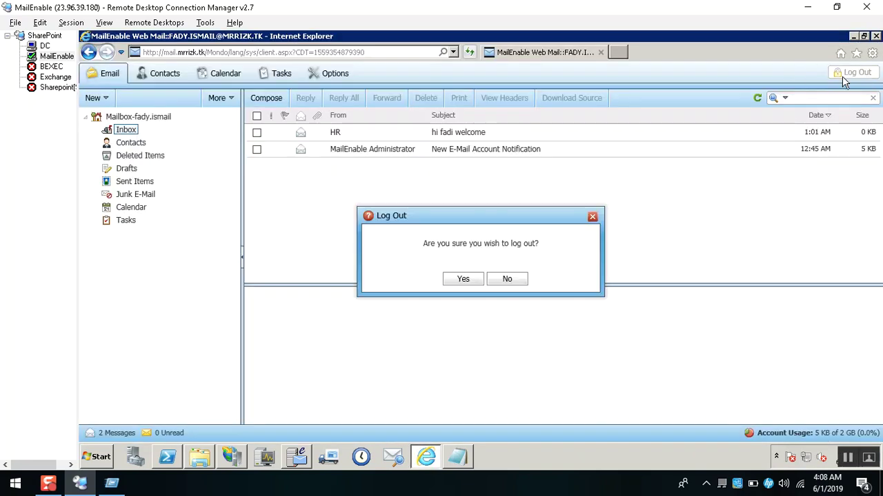
{"action": "left_click", "coordinate": [456, 280]}
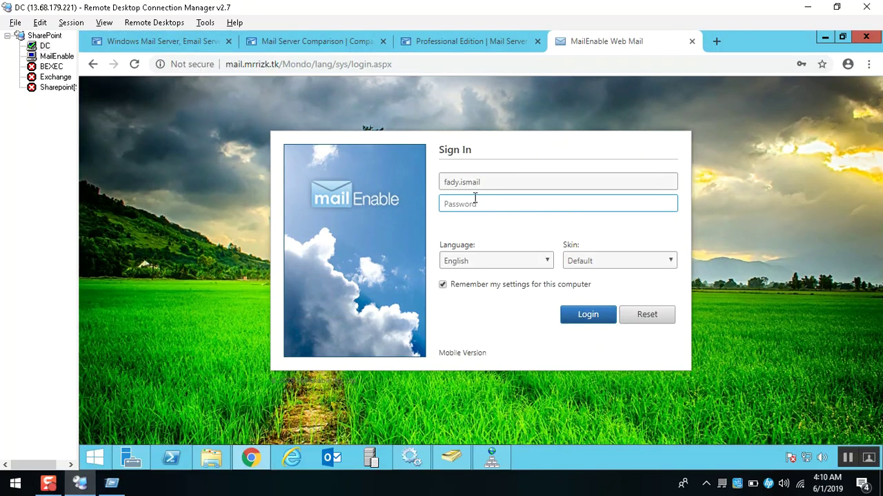
On the DC session's Web Mail sign-in page, paste the account password and attempt to log in.
{"action": "left_click", "coordinate": [3, 204]}
{"action": "key", "text": "Down"}
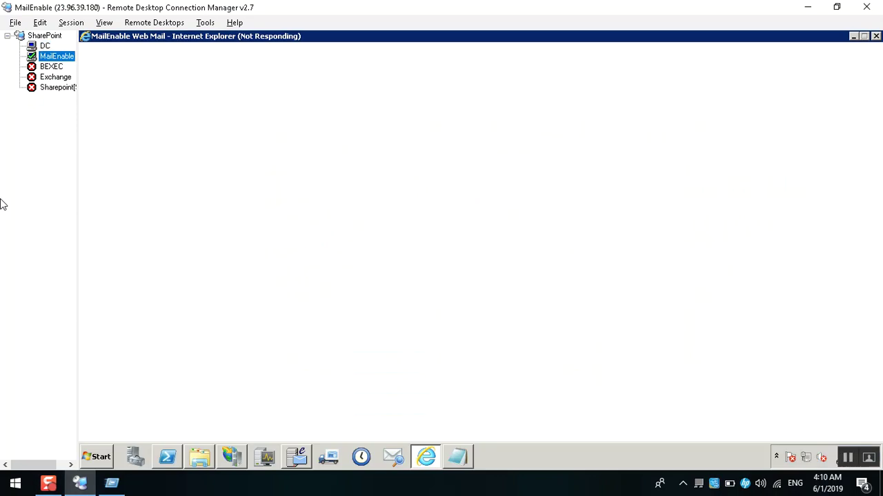
{"action": "key", "text": "Up"}
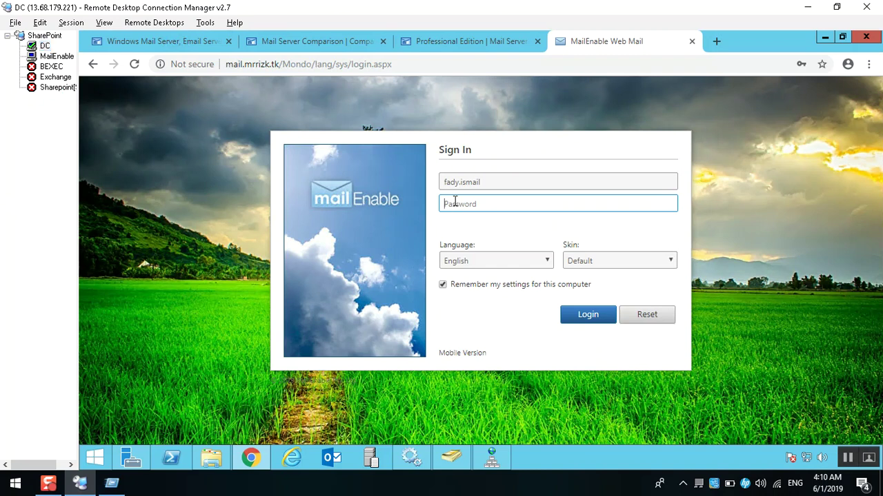
{"action": "key", "text": "ctrl+v"}
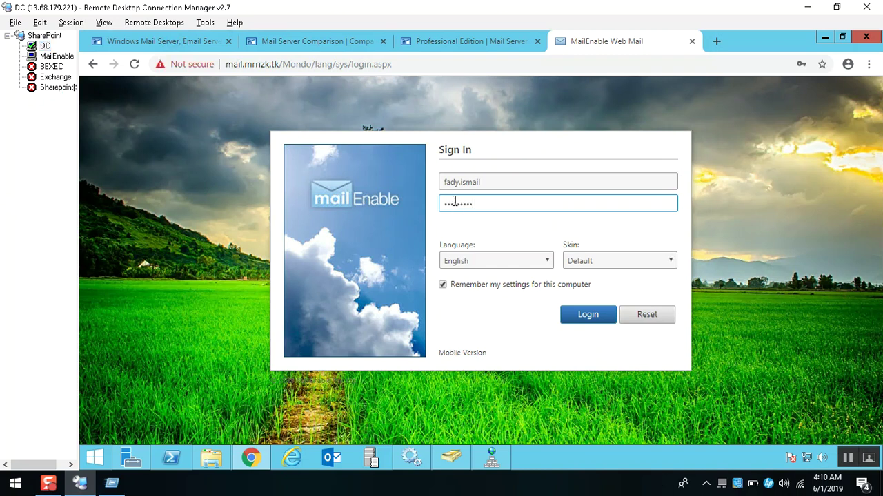
{"action": "left_click", "coordinate": [596, 318]}
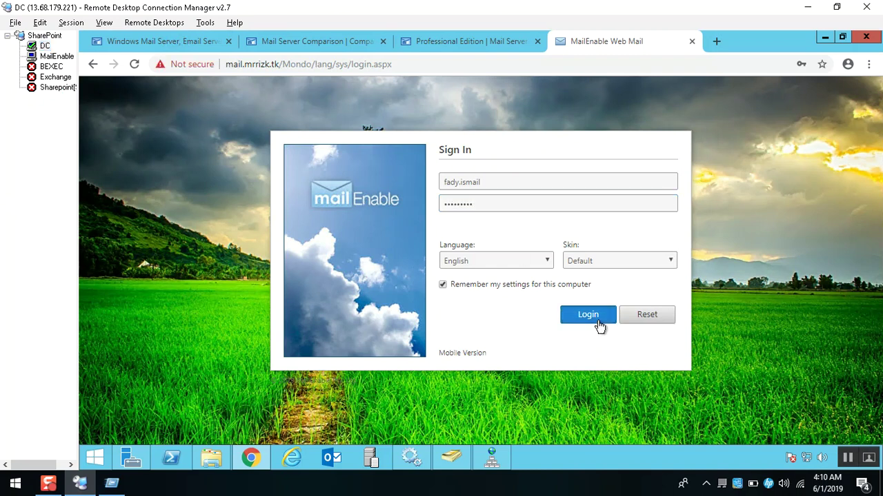
{"action": "left_click_drag", "start_coordinate": [440, 222], "coordinate": [518, 222]}
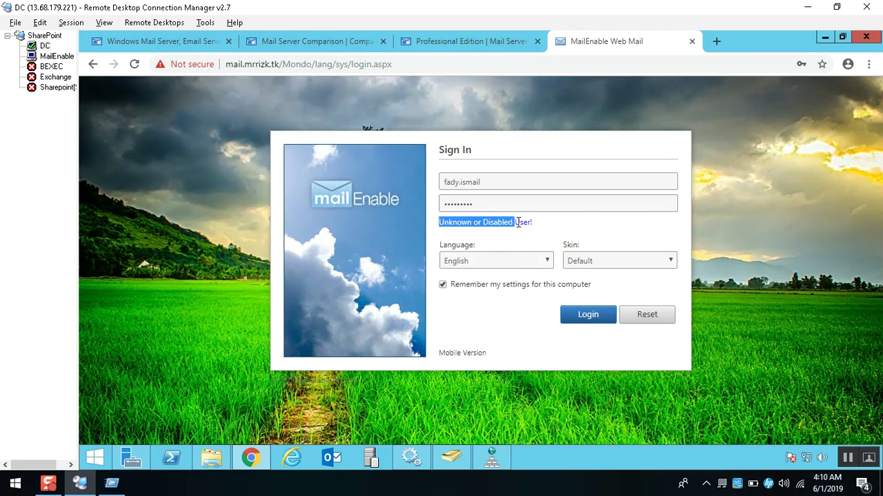
Retype the password and resubmit; the login is refused with 'Unknown or Disabled User!'.
{"action": "left_click", "coordinate": [496, 207]}
{"action": "key", "text": "ctrl+a"}
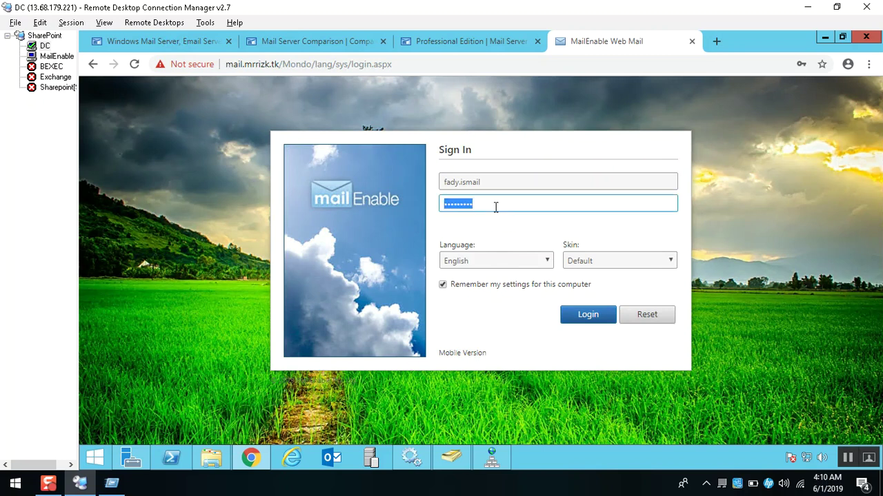
{"action": "type", "text": "•••••••••"}
{"action": "key", "text": "Return"}
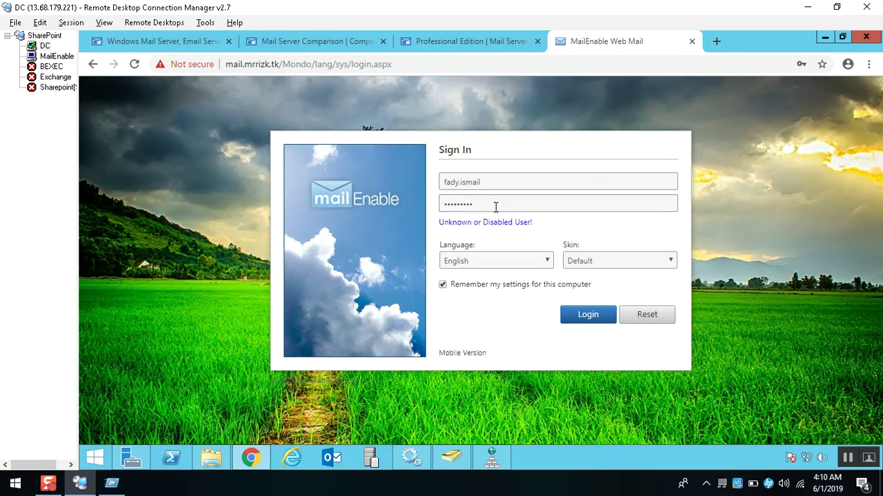
{"action": "left_click_drag", "start_coordinate": [538, 225], "coordinate": [444, 218]}
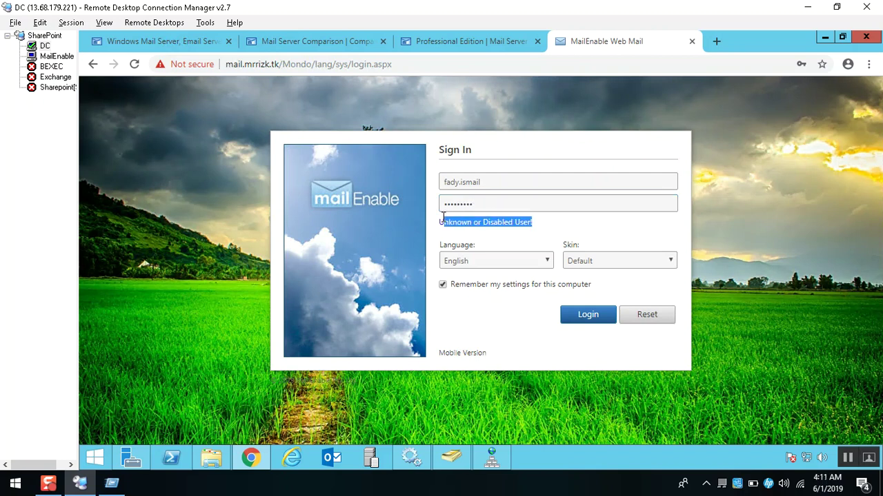
{"action": "left_click_drag", "start_coordinate": [440, 223], "coordinate": [531, 224]}
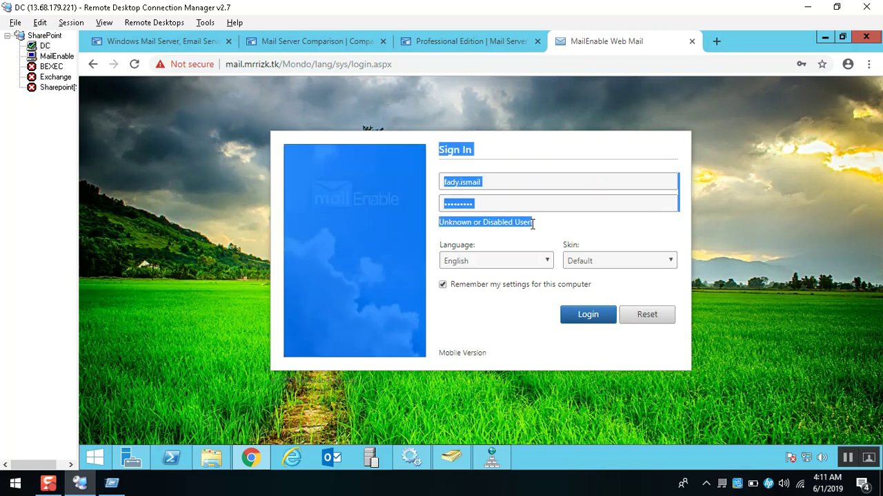
{"action": "left_click", "coordinate": [548, 231]}
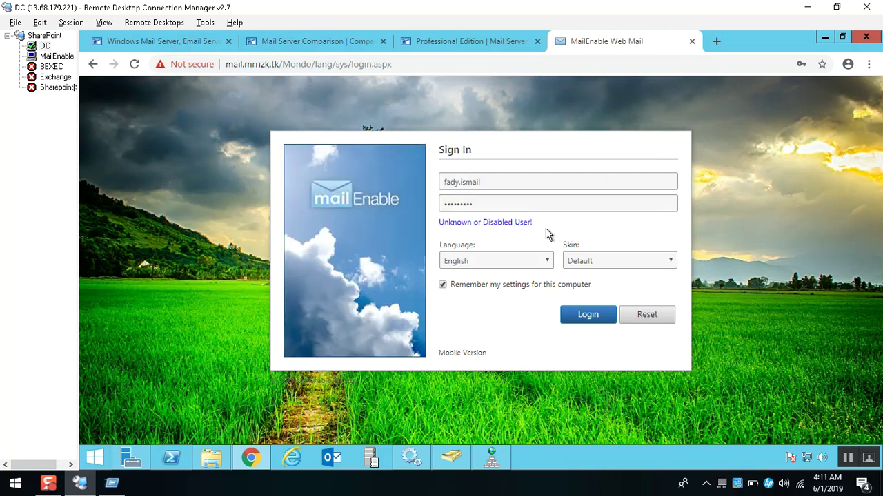
Switch back to the MailEnable server session's admin console.
{"action": "left_click", "coordinate": [19, 133]}
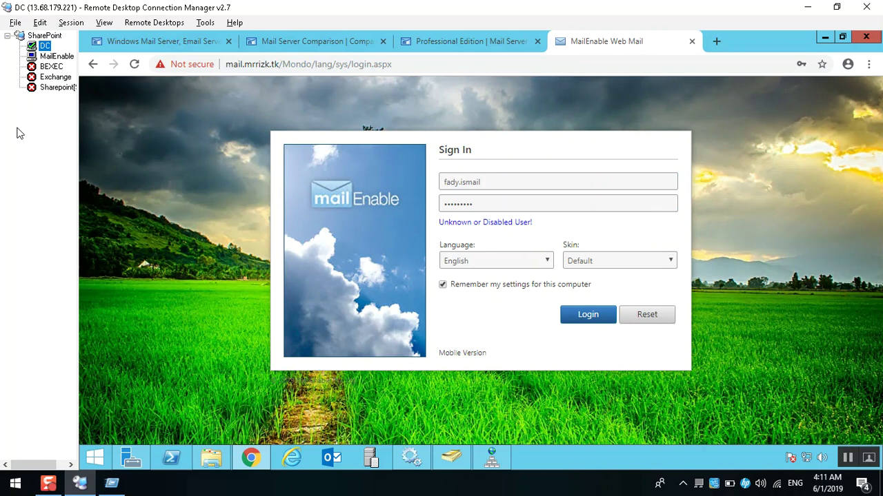
{"action": "key", "text": "Down"}
{"action": "left_click", "coordinate": [298, 459]}
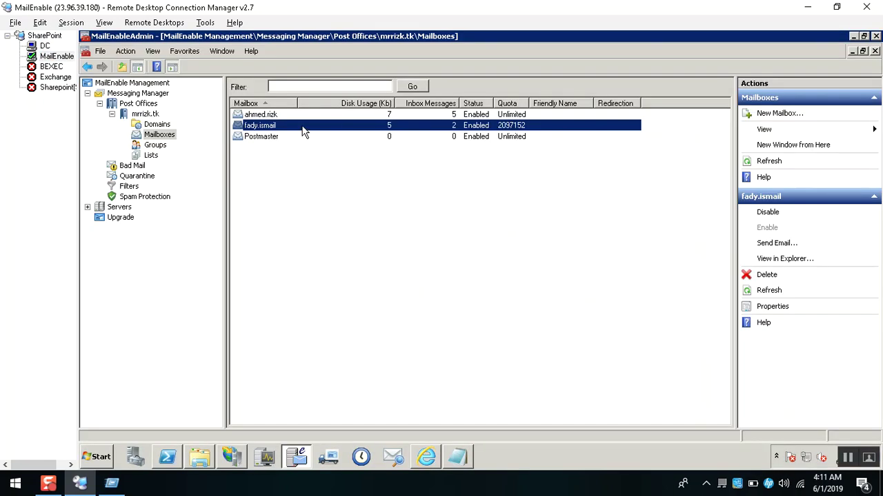
Untick 'Prevent user from authenticating' on the mailbox, apply it, and view its Addresses tab.
{"action": "double_click", "coordinate": [303, 131]}
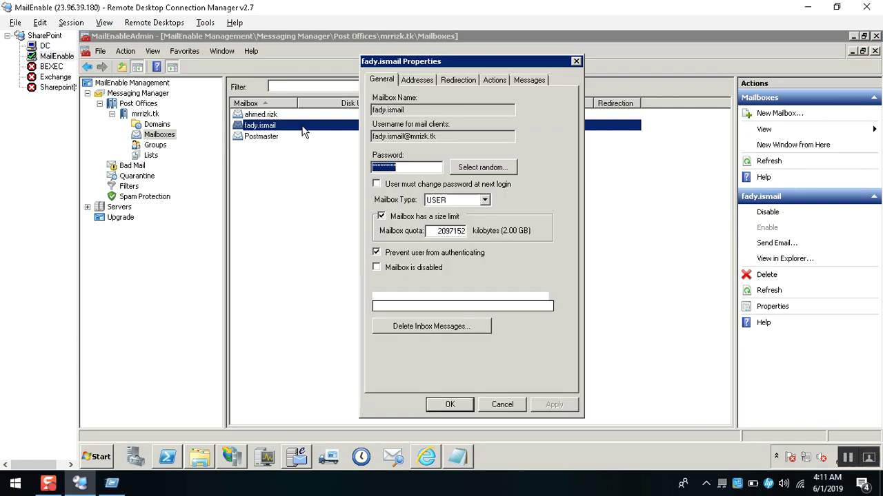
{"action": "left_click", "coordinate": [407, 255]}
{"action": "left_click", "coordinate": [559, 406]}
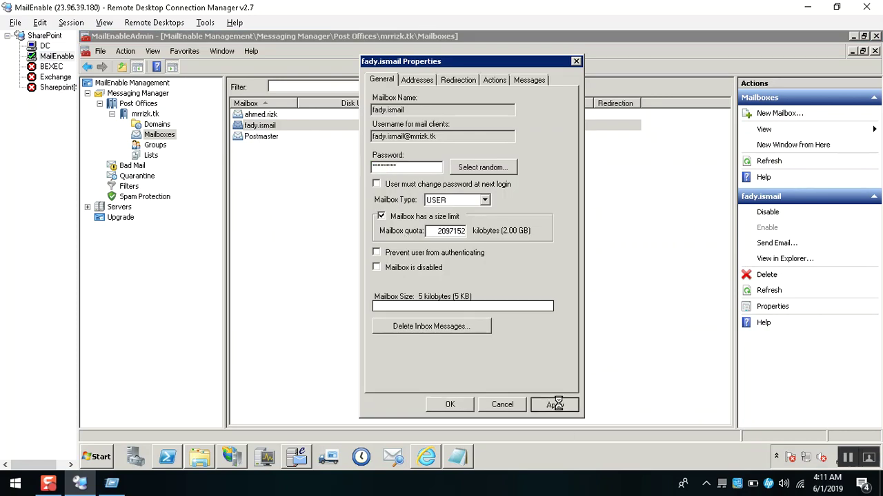
{"action": "left_click", "coordinate": [418, 80]}
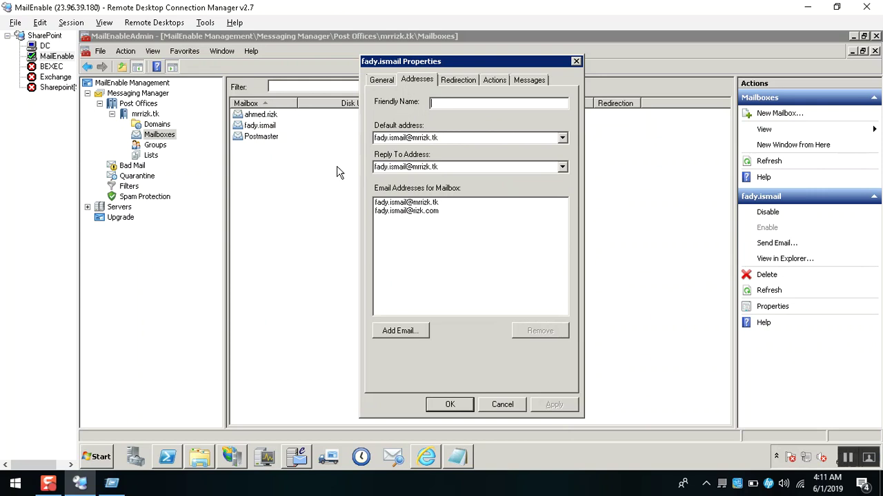
{"action": "left_click", "coordinate": [423, 213]}
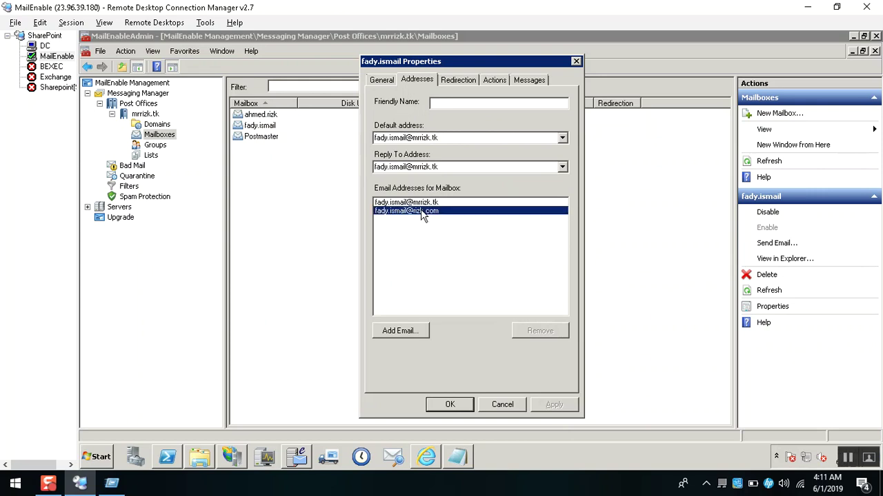
{"action": "left_click", "coordinate": [399, 332]}
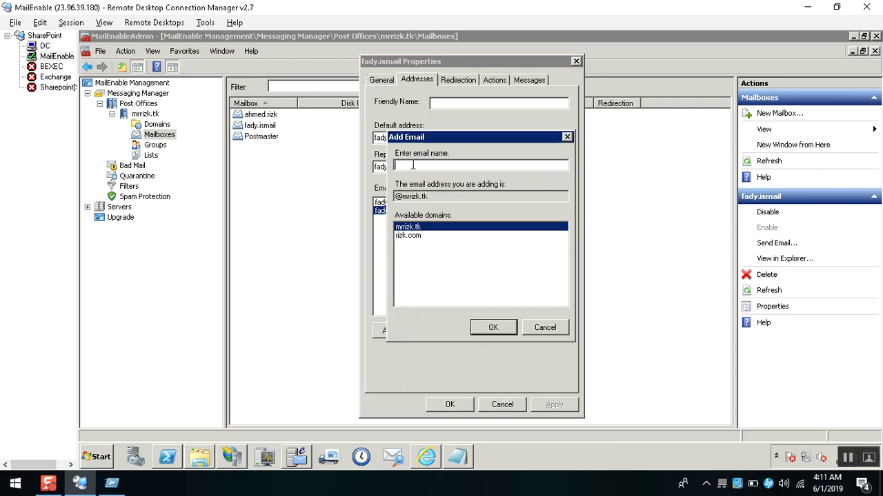
{"action": "left_click", "coordinate": [415, 237]}
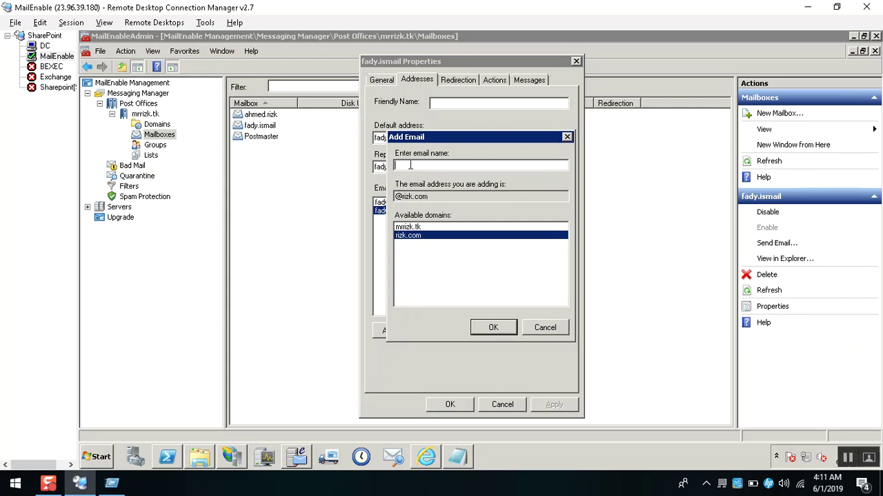
{"action": "type", "text": "leader"}
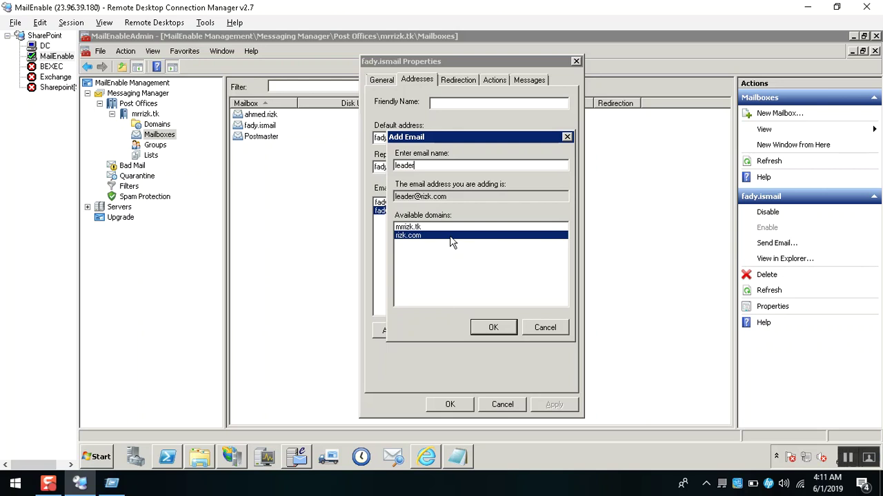
{"action": "left_click", "coordinate": [414, 227]}
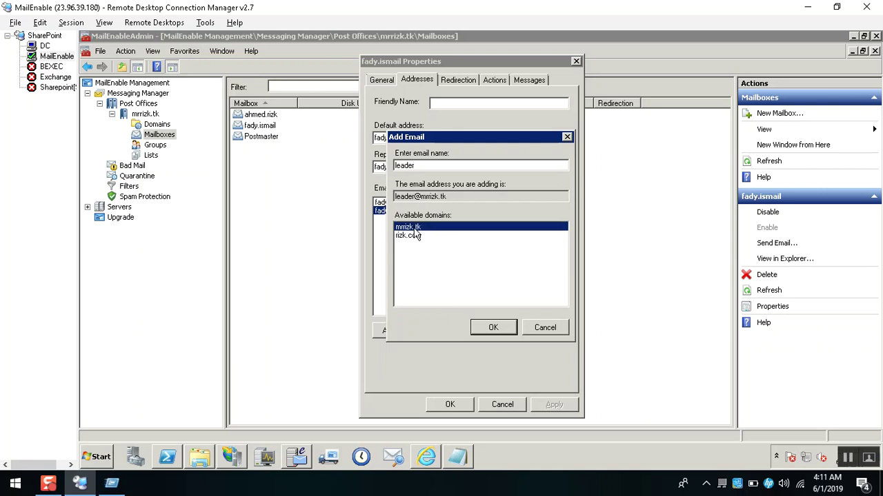
{"action": "left_click", "coordinate": [418, 237]}
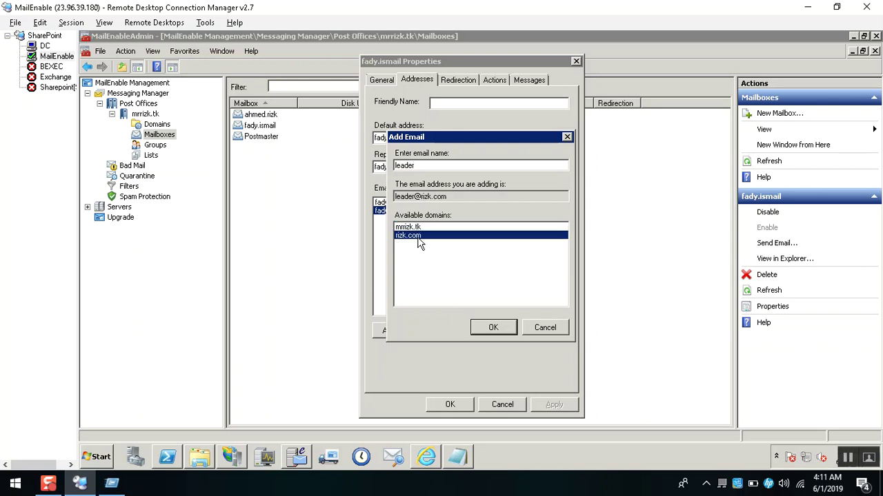
{"action": "key", "text": "Up"}
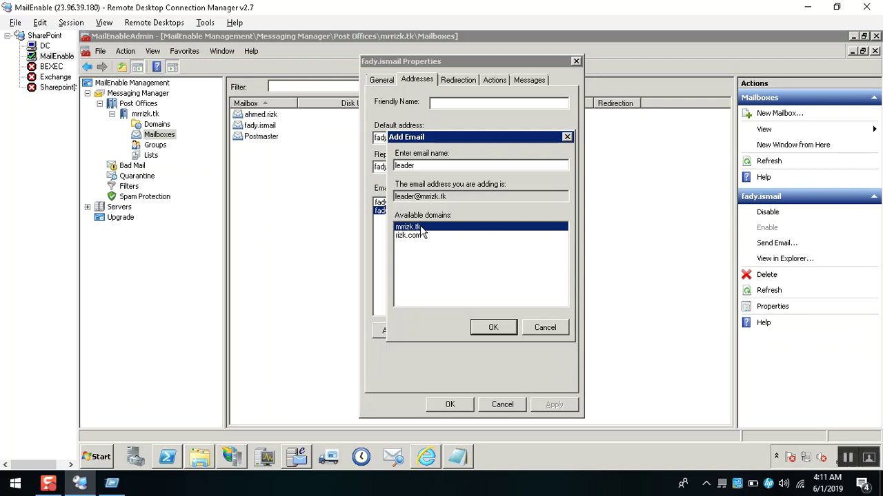
{"action": "left_click", "coordinate": [493, 328]}
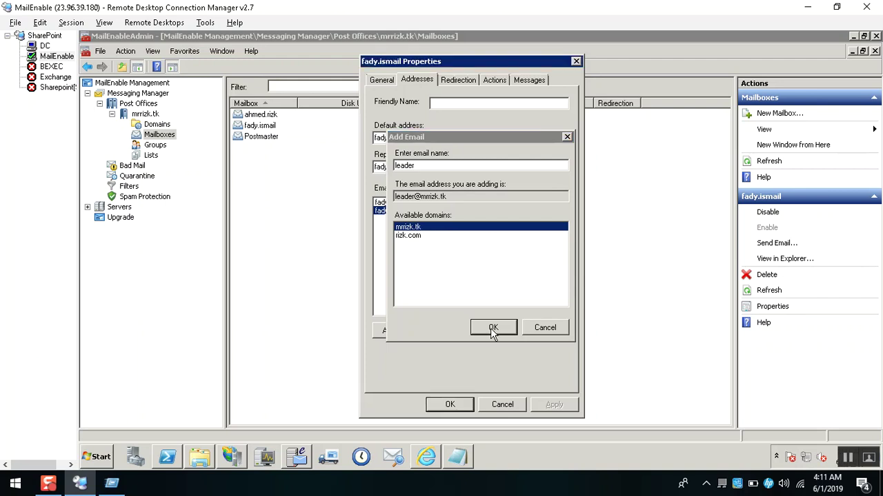
{"action": "left_click", "coordinate": [556, 406]}
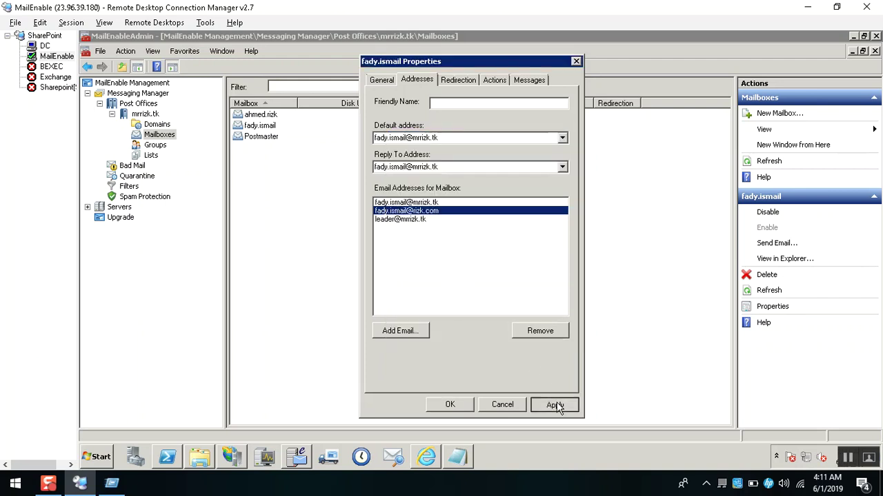
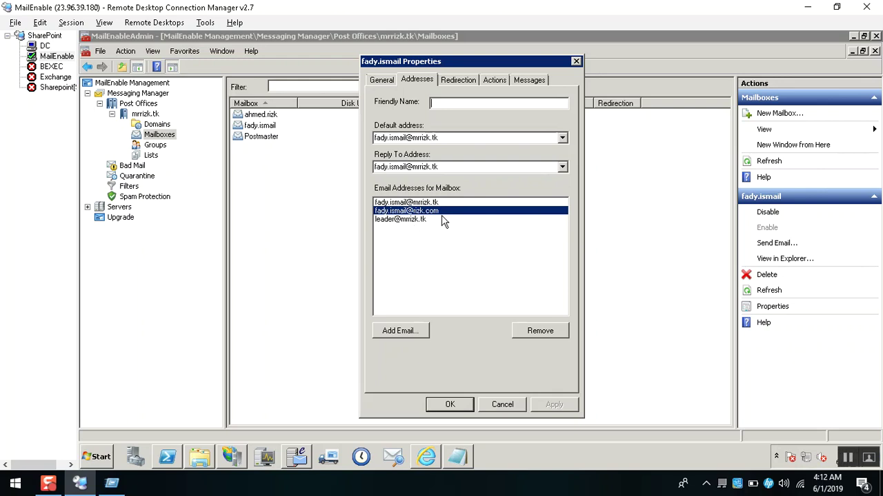
Redirect the middle mailbox to the top user's e-mail address with Keep a copy, and save.
{"action": "left_click", "coordinate": [49, 61]}
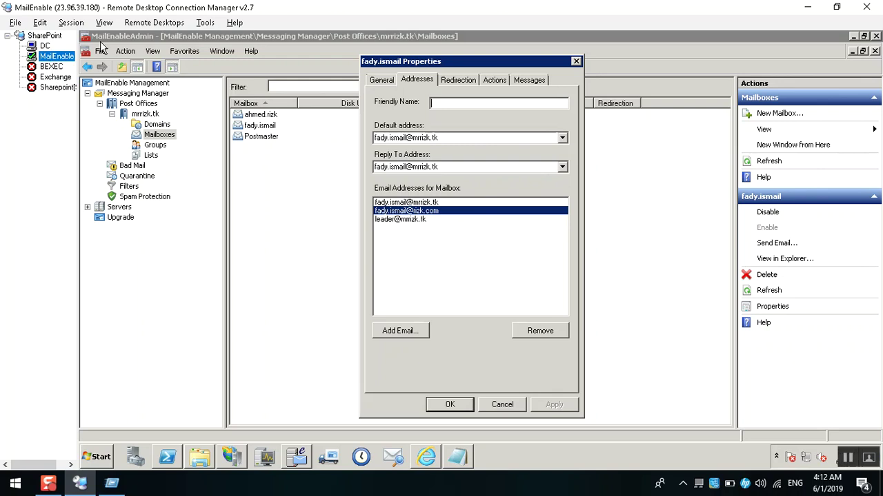
{"action": "left_click", "coordinate": [423, 204]}
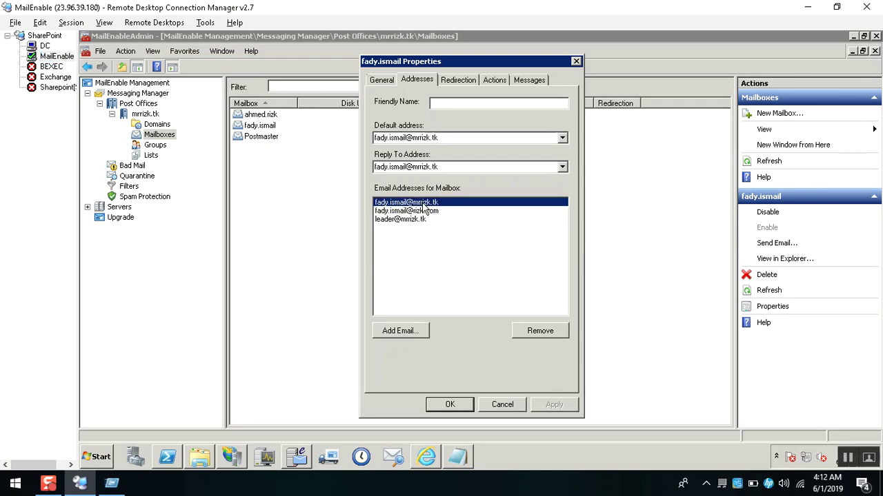
{"action": "left_click", "coordinate": [461, 83]}
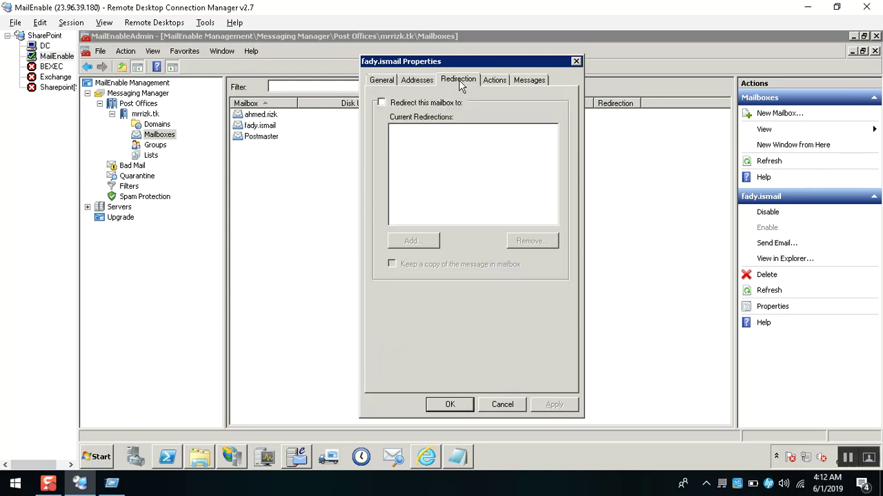
{"action": "left_click", "coordinate": [425, 104]}
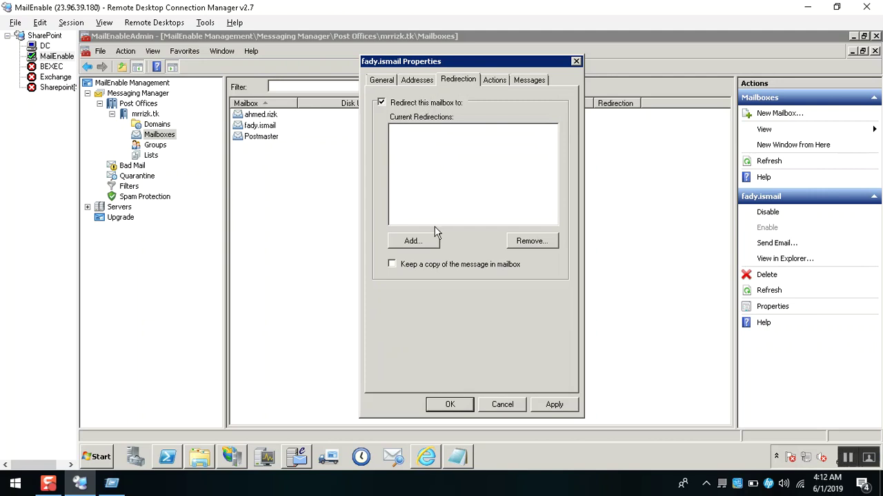
{"action": "left_click", "coordinate": [413, 242]}
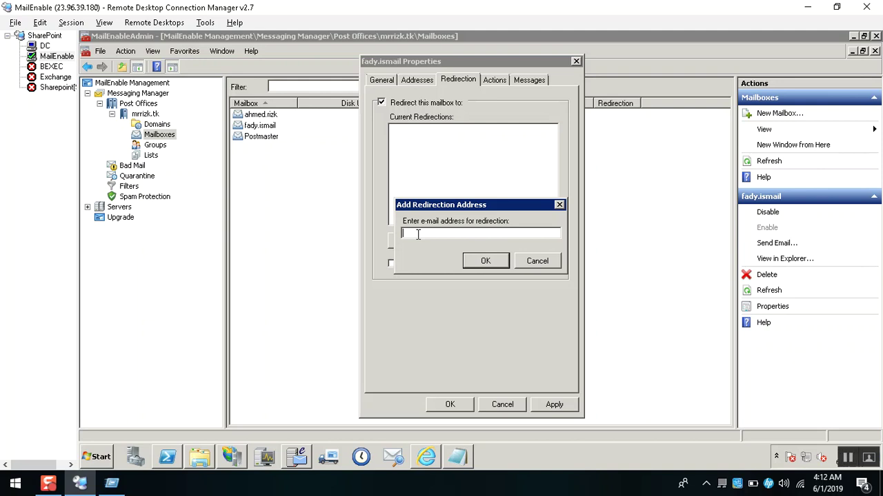
{"action": "double_click", "coordinate": [405, 233]}
{"action": "left_click", "coordinate": [483, 262]}
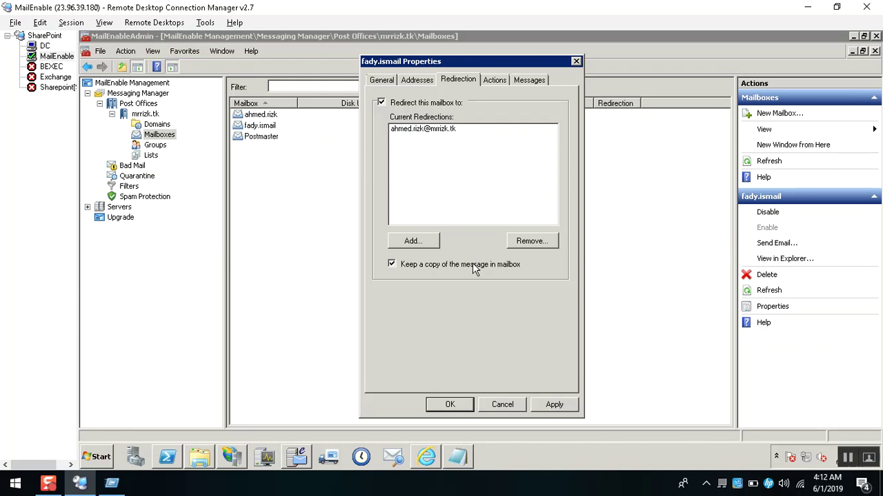
{"action": "left_click", "coordinate": [555, 404]}
{"action": "left_click", "coordinate": [273, 116]}
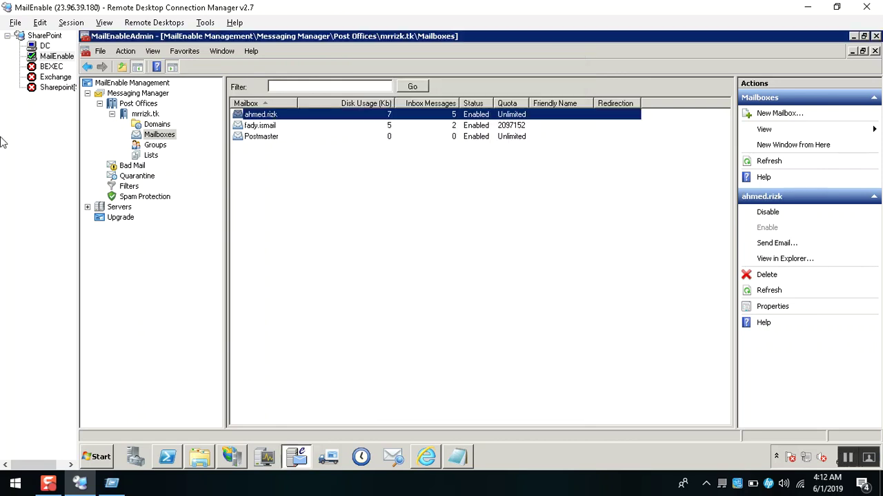
Start a new e-mail addressed to the middle mailbox, not the top one.
{"action": "right_click", "coordinate": [269, 117]}
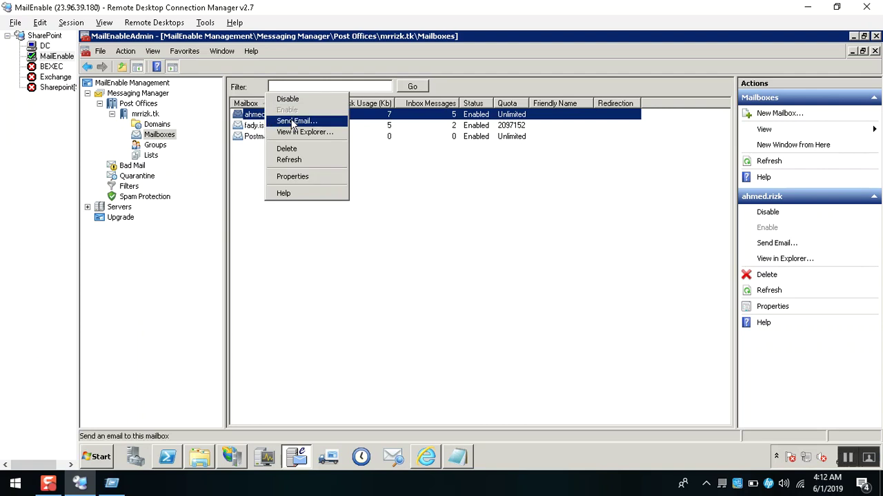
{"action": "left_click", "coordinate": [293, 124]}
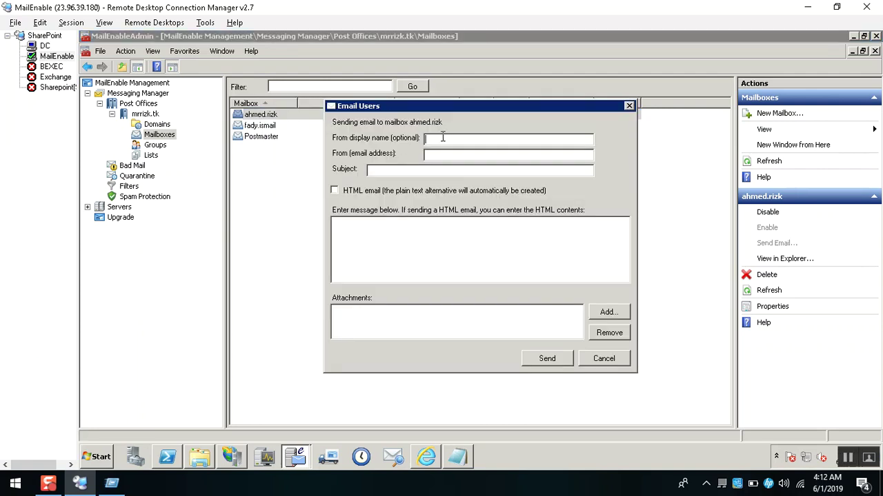
{"action": "key", "text": "Escape"}
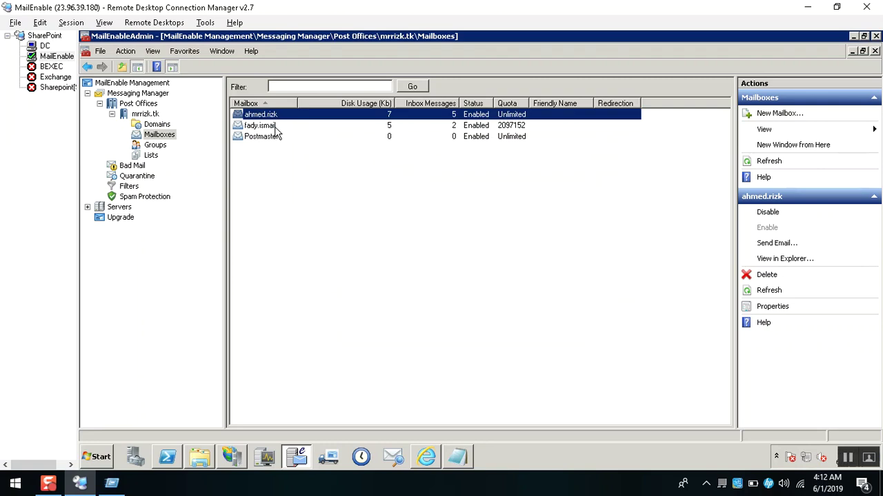
{"action": "left_click", "coordinate": [279, 125]}
{"action": "right_click", "coordinate": [273, 128]}
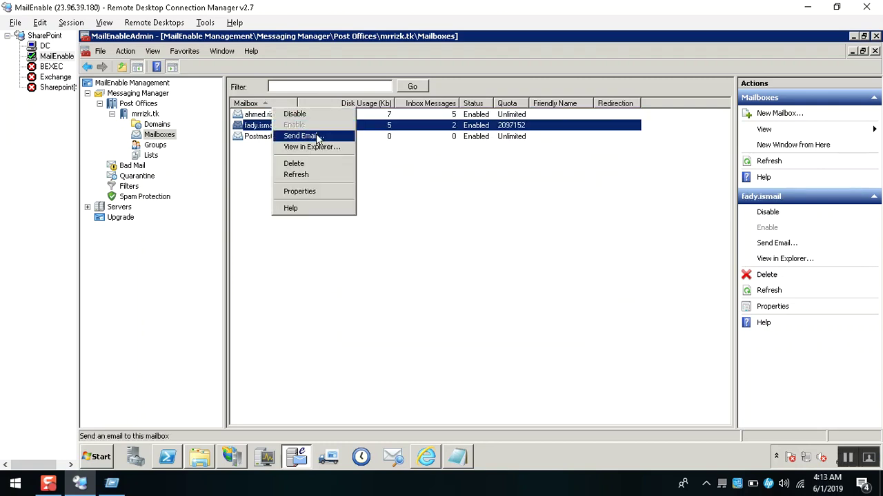
{"action": "left_click", "coordinate": [305, 136]}
Enter the top user's sender name and address, subject and body 'redir', and send it.
{"action": "type", "text": "ahmed red"}
{"action": "type", "text": "irect"}
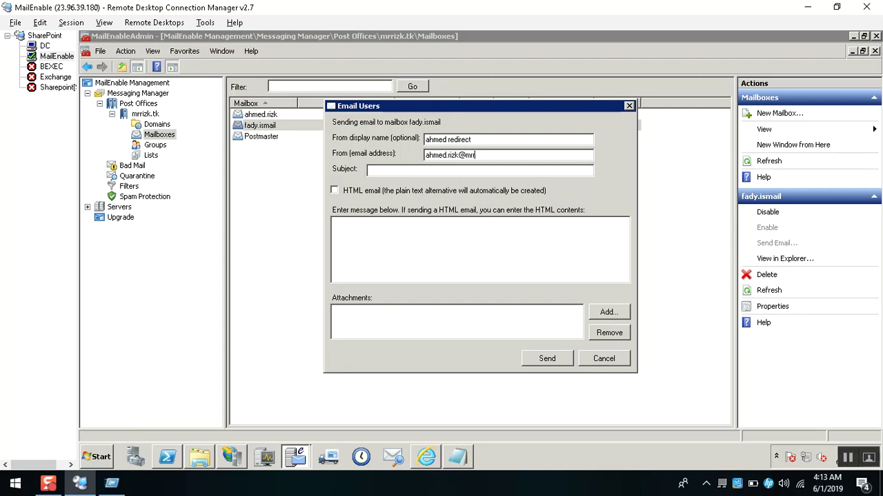
{"action": "type", "text": "redir"}
{"action": "key", "text": "ctrl+a"}
{"action": "key", "text": "ctrl+c"}
{"action": "left_click", "coordinate": [342, 227]}
{"action": "key", "text": "ctrl+v"}
{"action": "left_click", "coordinate": [546, 359]}
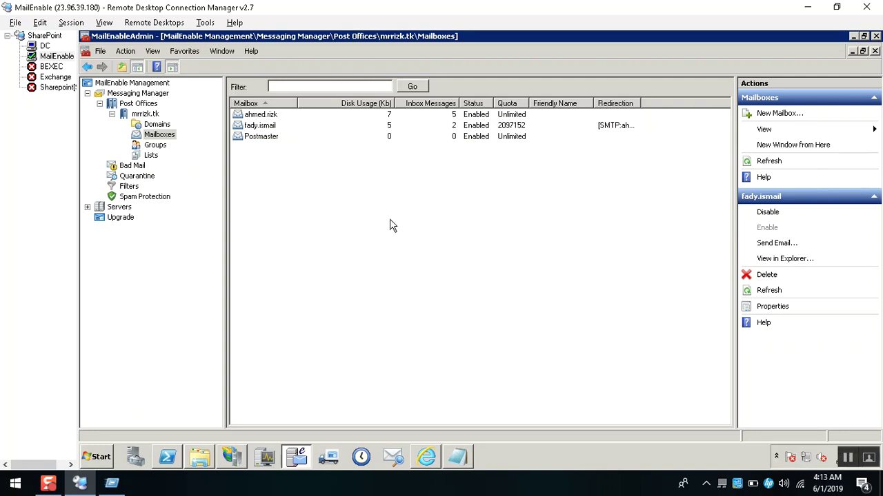
{"action": "left_click", "coordinate": [428, 456]}
Sign in to the middle mailbox's web mail and open the redir message.
{"action": "left_click", "coordinate": [2, 247]}
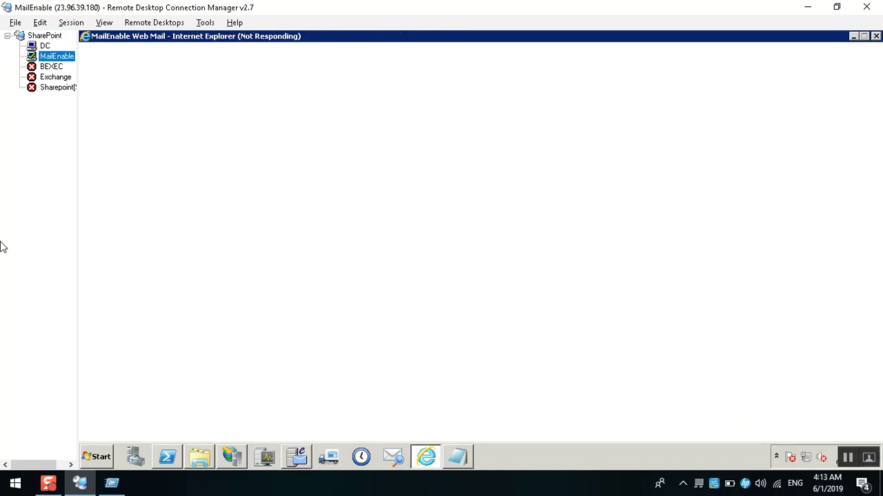
{"action": "key", "text": "Up"}
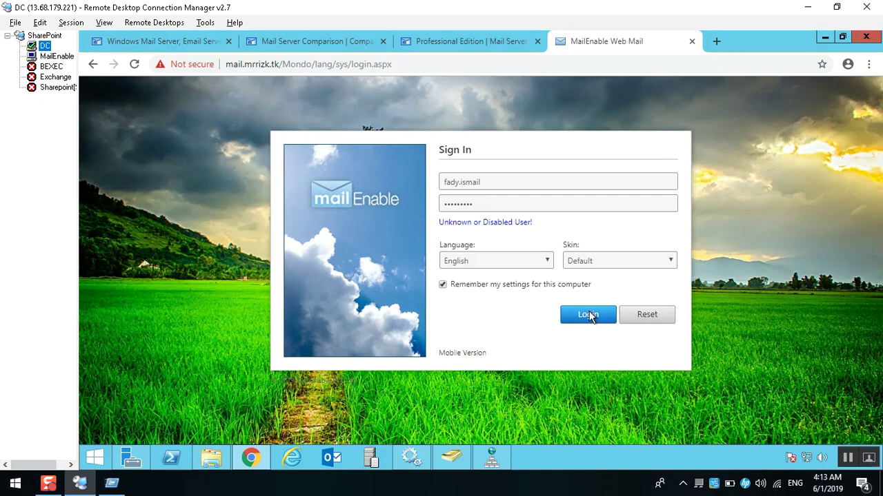
{"action": "left_click", "coordinate": [589, 316]}
{"action": "left_click", "coordinate": [588, 315]}
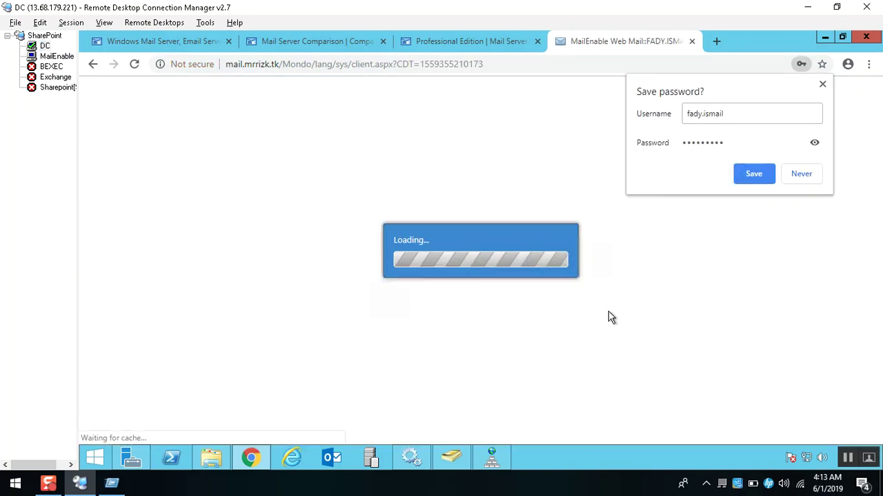
{"action": "left_click", "coordinate": [804, 177]}
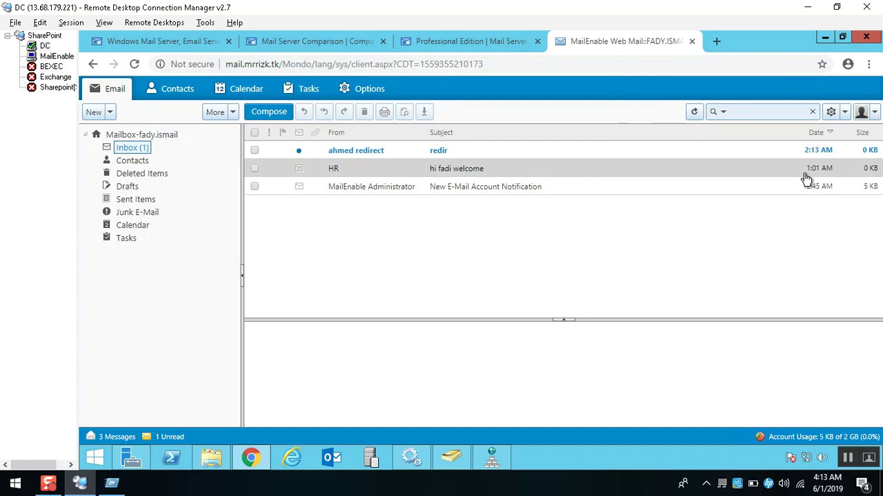
{"action": "left_click", "coordinate": [476, 156]}
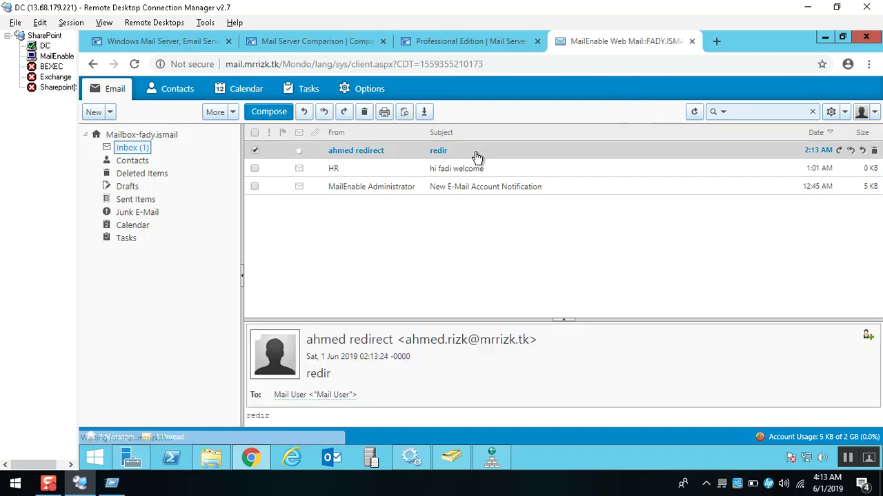
Log out and sign in as the redirect target with its password, then open its Inbox.
{"action": "left_click", "coordinate": [875, 115]}
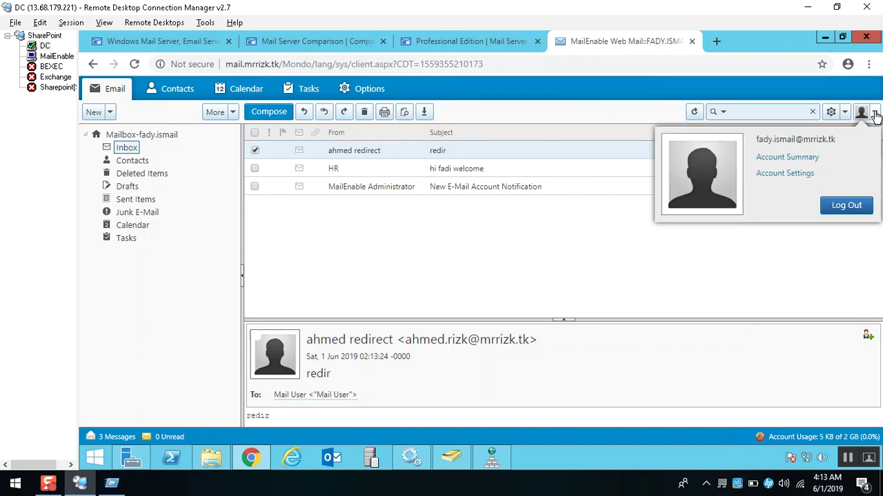
{"action": "left_click", "coordinate": [860, 210]}
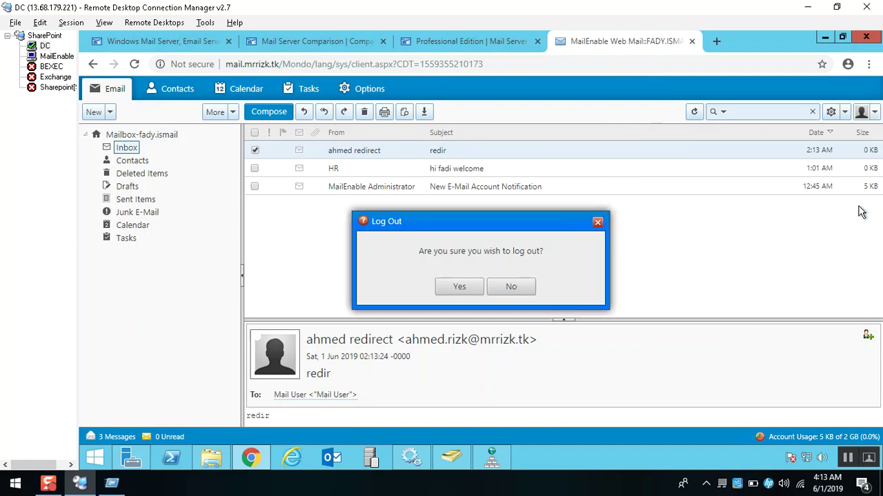
{"action": "left_click", "coordinate": [459, 288]}
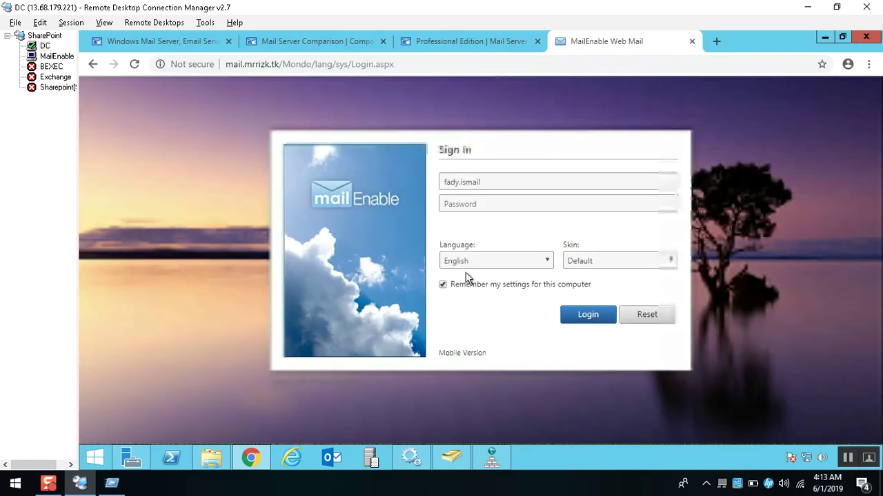
{"action": "left_click", "coordinate": [492, 182]}
{"action": "key", "text": "ctrl+a"}
{"action": "type", "text": "a"}
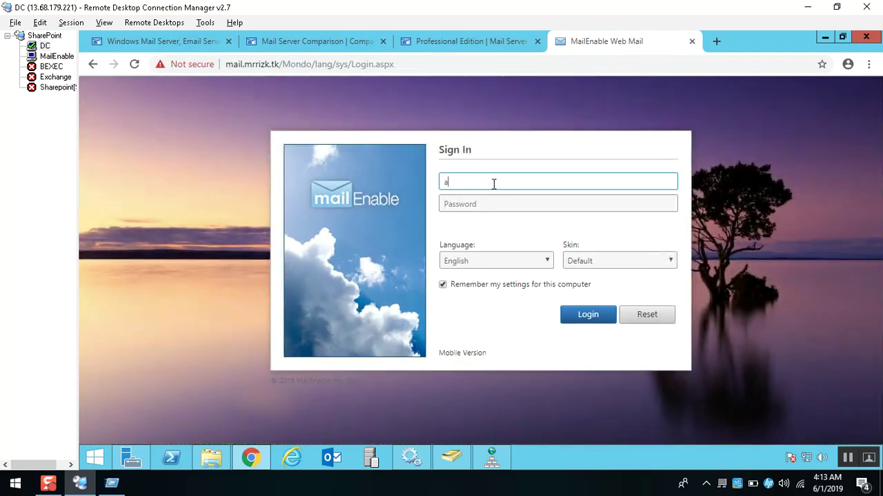
{"action": "type", "text": "hmed.rizk"}
{"action": "key", "text": "Tab"}
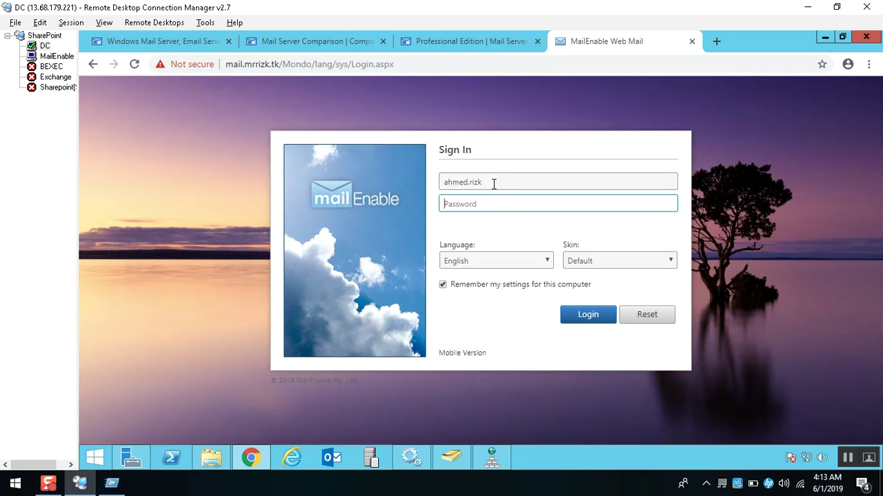
{"action": "type", "text": "•••••••••"}
{"action": "key", "text": "Return"}
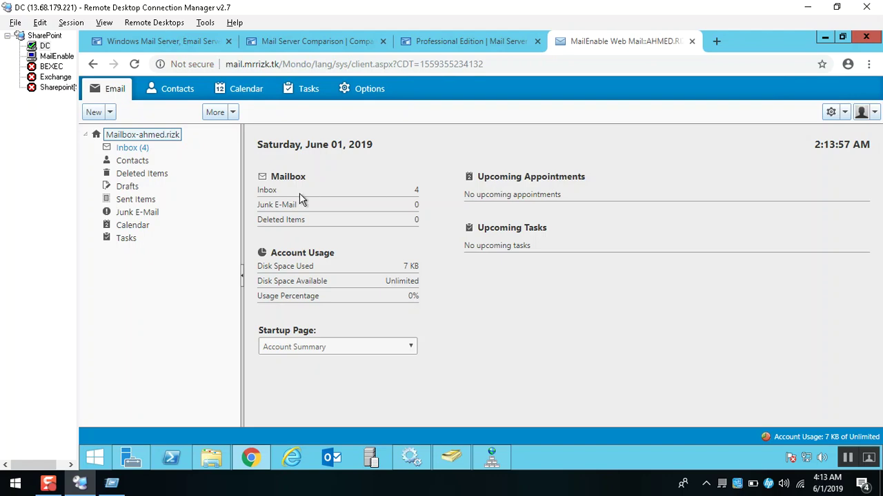
{"action": "left_click", "coordinate": [267, 195]}
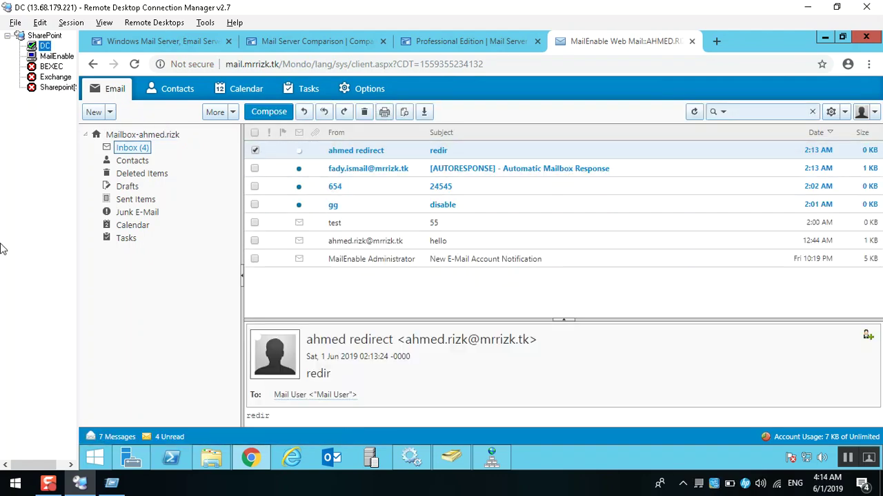
{"action": "key", "text": "Down"}
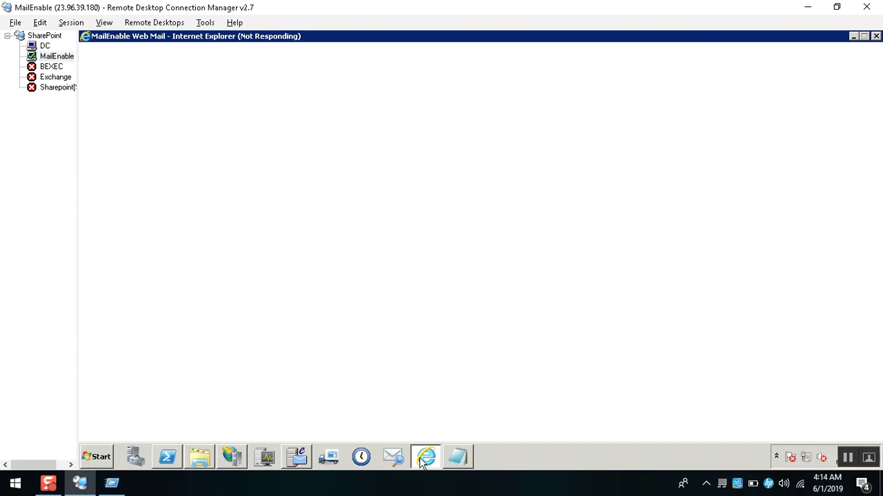
Force-close the frozen web mail browser window.
{"action": "right_click", "coordinate": [421, 457]}
{"action": "left_click", "coordinate": [386, 426]}
{"action": "left_click", "coordinate": [360, 255]}
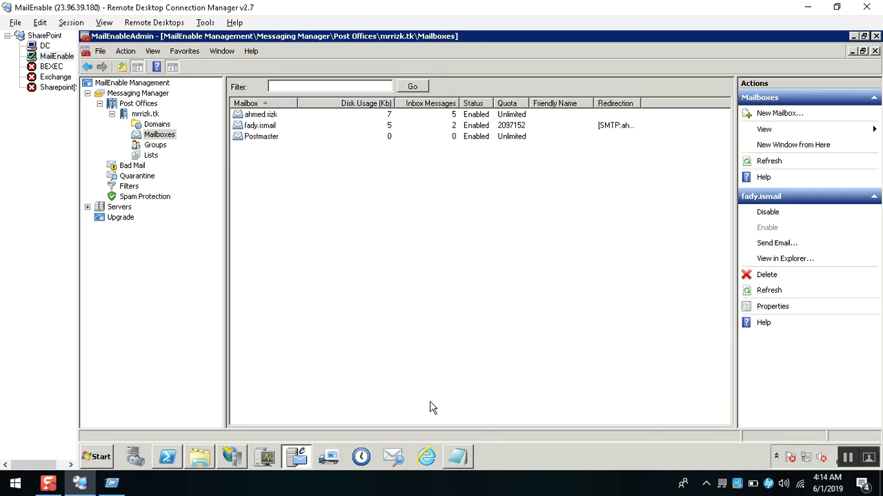
{"action": "left_click", "coordinate": [426, 458]}
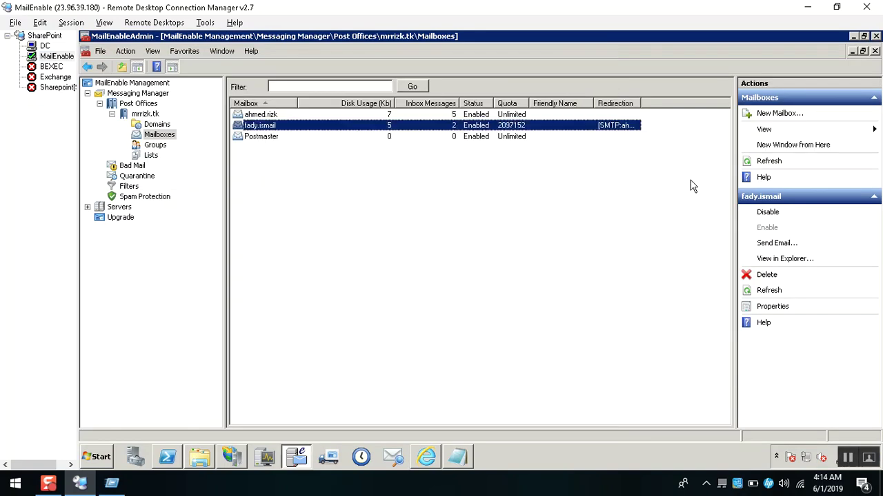
Widen the Redirection column, then confirm and close the Customize View dialog.
{"action": "double_click", "coordinate": [641, 103]}
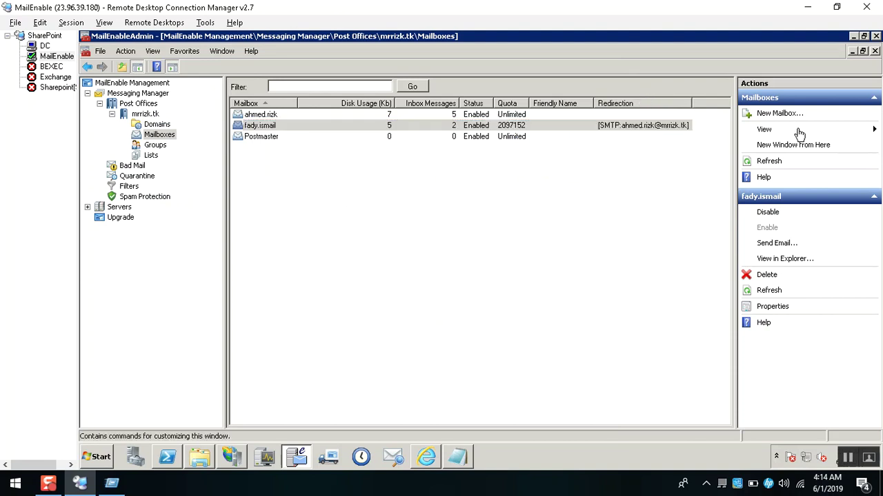
{"action": "mouse_move", "coordinate": [797, 133]}
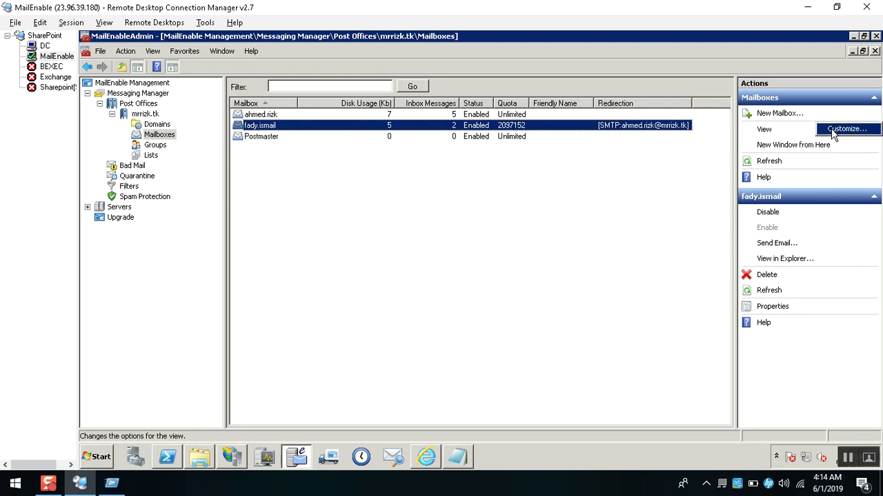
{"action": "left_click", "coordinate": [847, 129]}
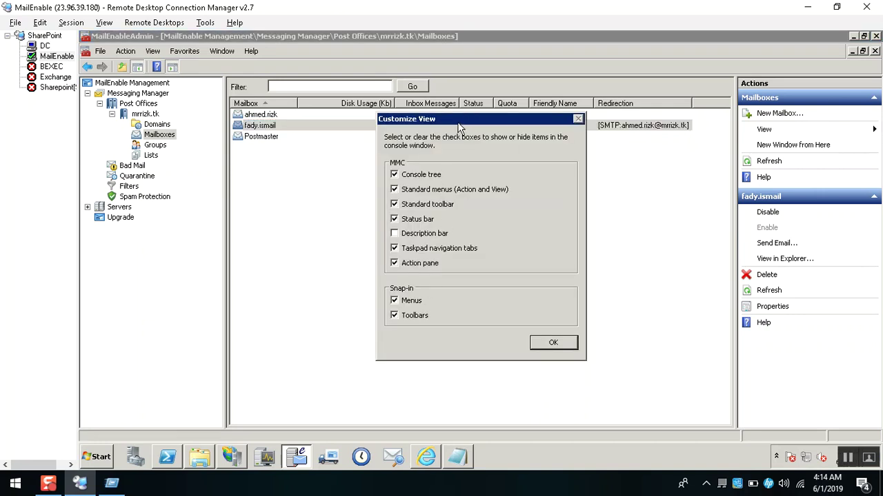
{"action": "left_click_drag", "start_coordinate": [459, 122], "coordinate": [486, 149]}
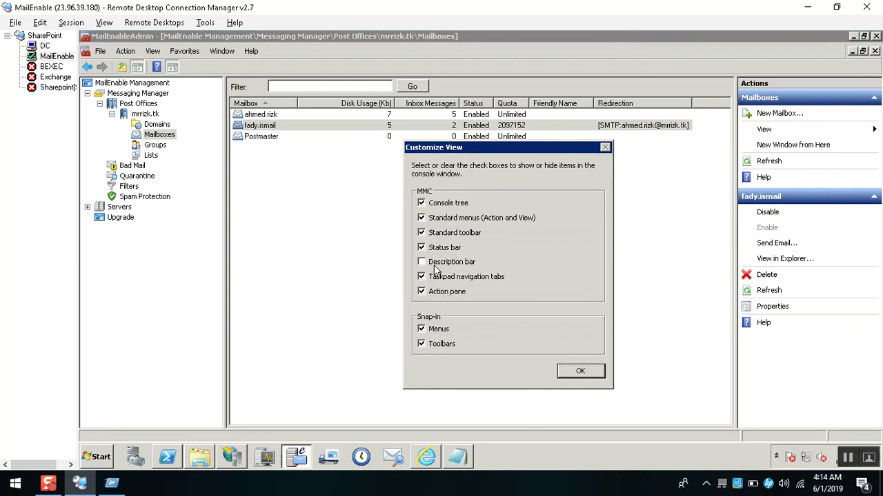
{"action": "left_click", "coordinate": [581, 372]}
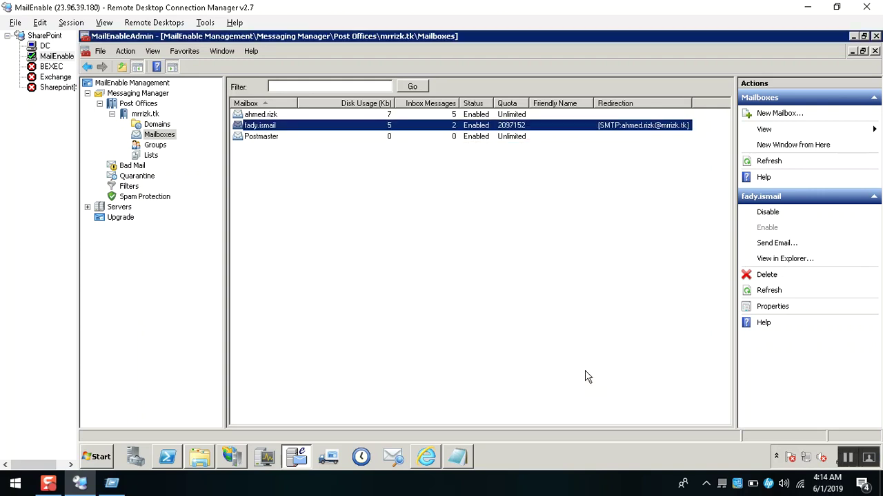
Uncheck Redirect this mailbox to in the redirected mailbox's properties and apply.
{"action": "right_click", "coordinate": [300, 131]}
{"action": "left_click", "coordinate": [343, 190]}
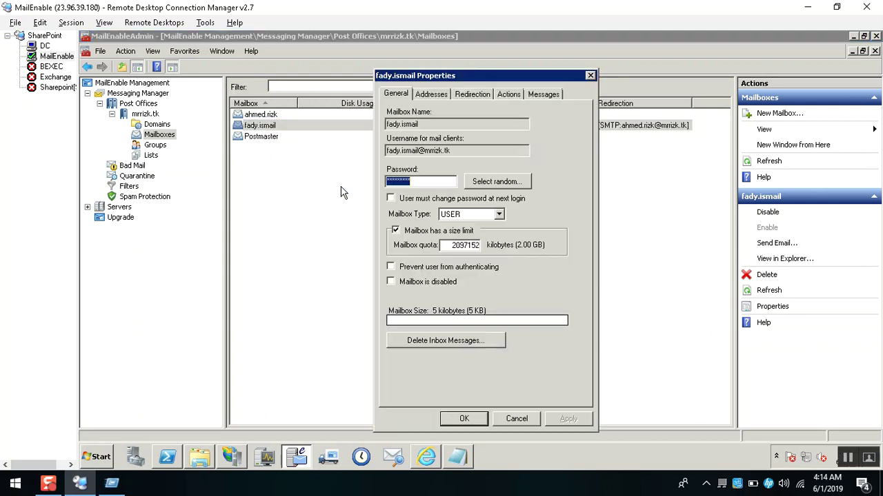
{"action": "left_click", "coordinate": [469, 96]}
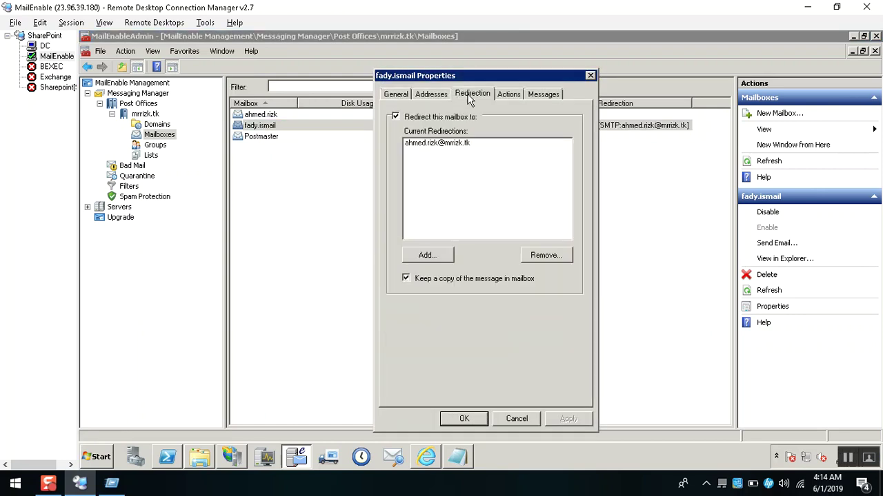
{"action": "left_click", "coordinate": [441, 118]}
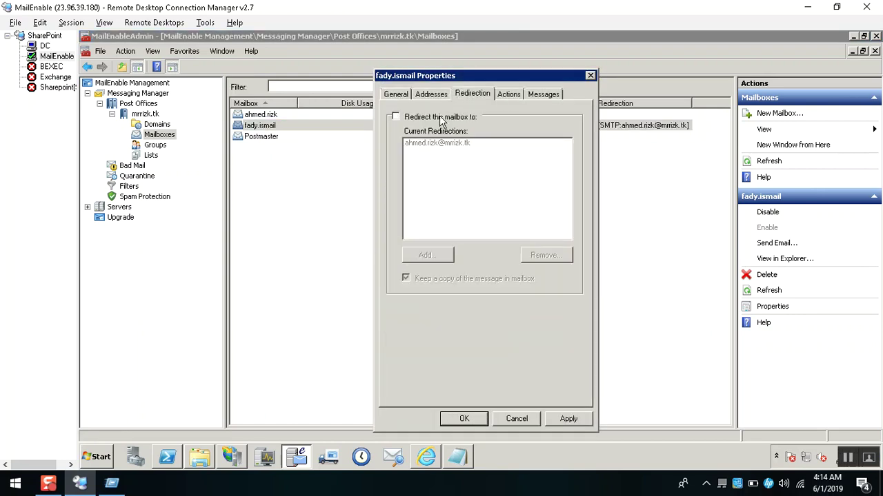
{"action": "left_click", "coordinate": [569, 418]}
Set the autoresponder subject to 'Hi i am out of office call me on my cell phone' and message 'welcome'.
{"action": "left_click", "coordinate": [509, 97]}
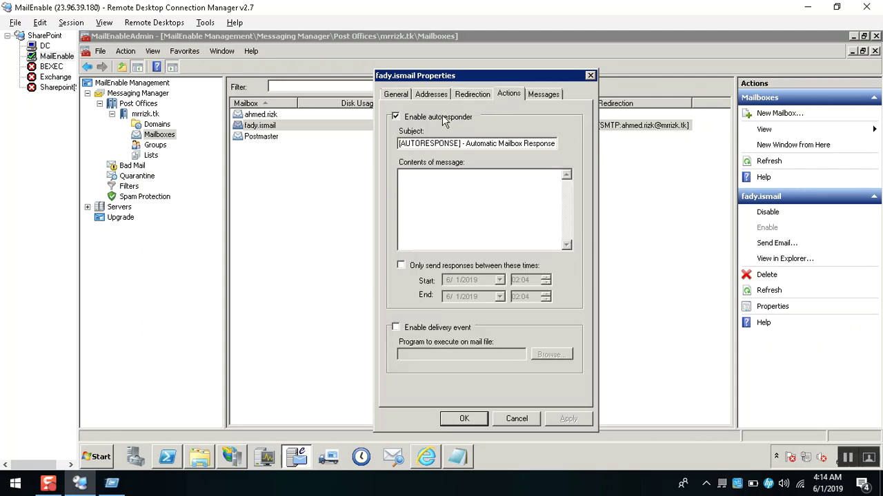
{"action": "left_click", "coordinate": [462, 118]}
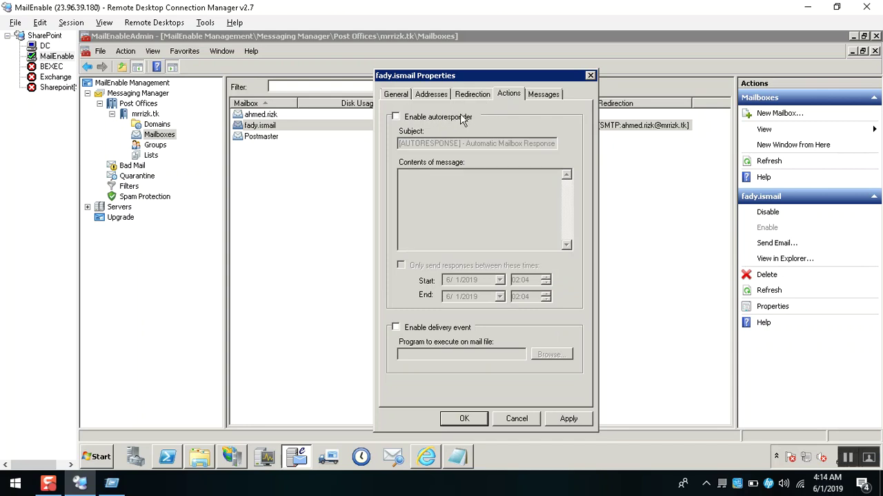
{"action": "left_click", "coordinate": [455, 118]}
{"action": "left_click", "coordinate": [462, 145]}
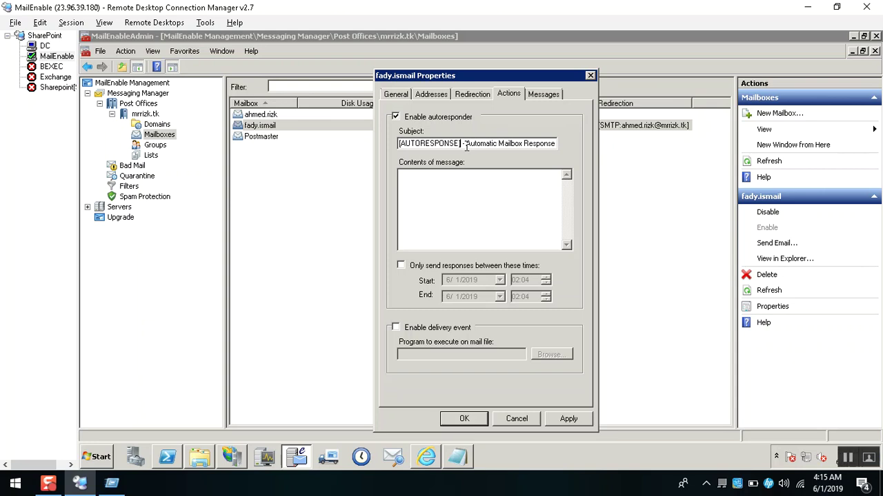
{"action": "left_click_drag", "start_coordinate": [466, 145], "coordinate": [575, 143]}
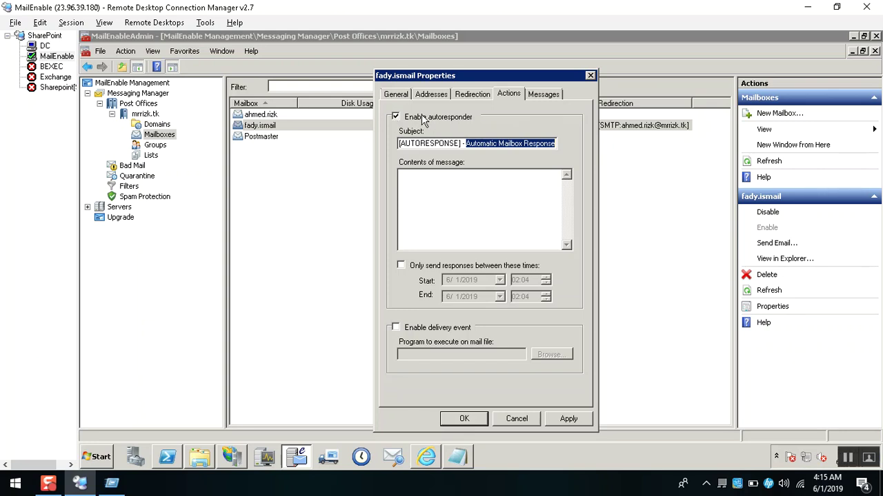
{"action": "left_click", "coordinate": [475, 147]}
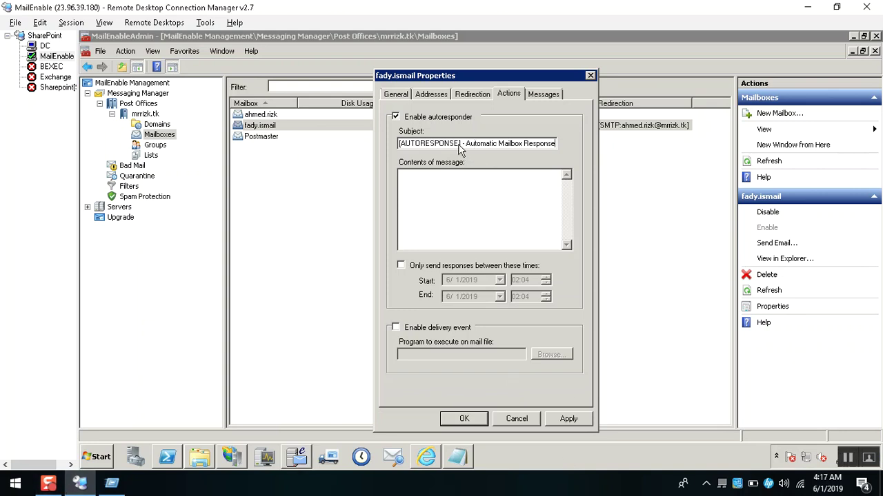
{"action": "left_click", "coordinate": [459, 144]}
{"action": "triple_click", "coordinate": [465, 143]}
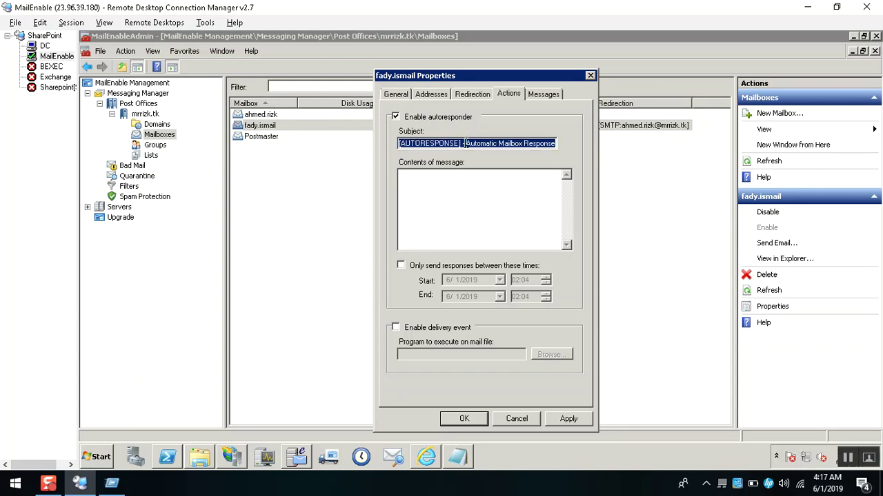
{"action": "type", "text": "Hi i am"}
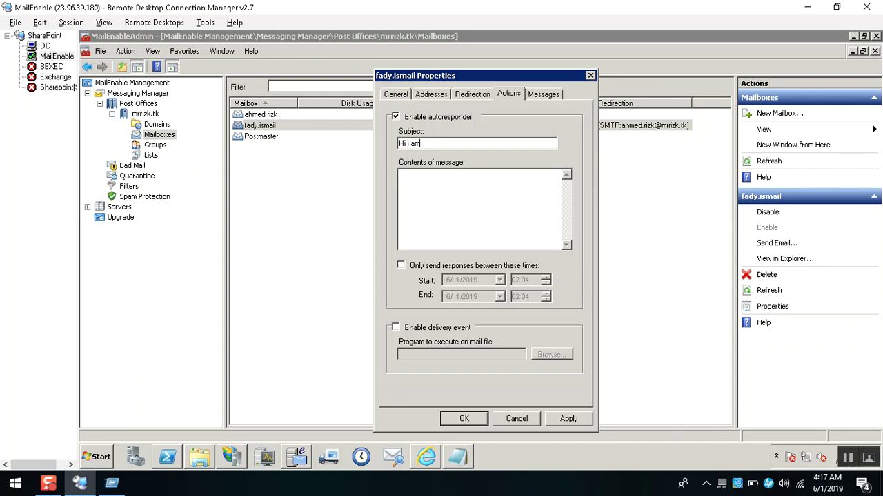
{"action": "type", "text": " out of office call me pon my cell phone"}
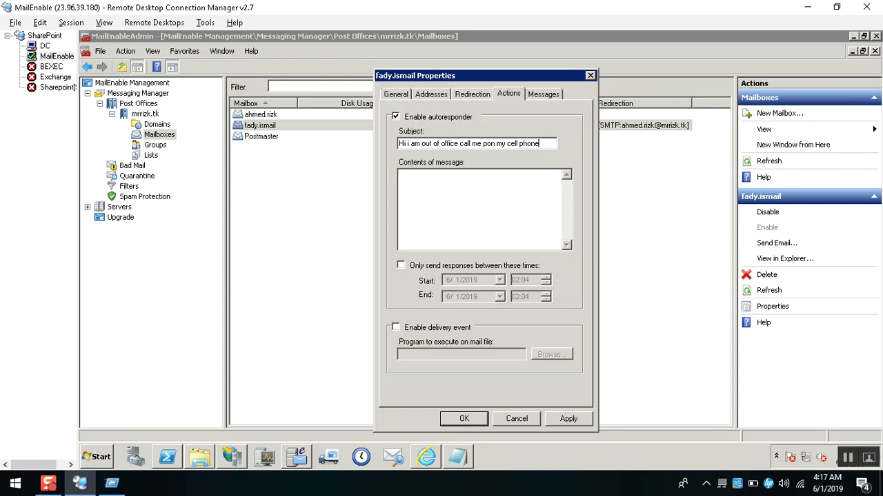
{"action": "left_click", "coordinate": [487, 144]}
{"action": "key", "text": "BackSpace"}
{"action": "type", "text": "welcome"}
Try the time window and run-program-on-delivery options, leave both off, and apply the settings.
{"action": "left_click", "coordinate": [410, 268]}
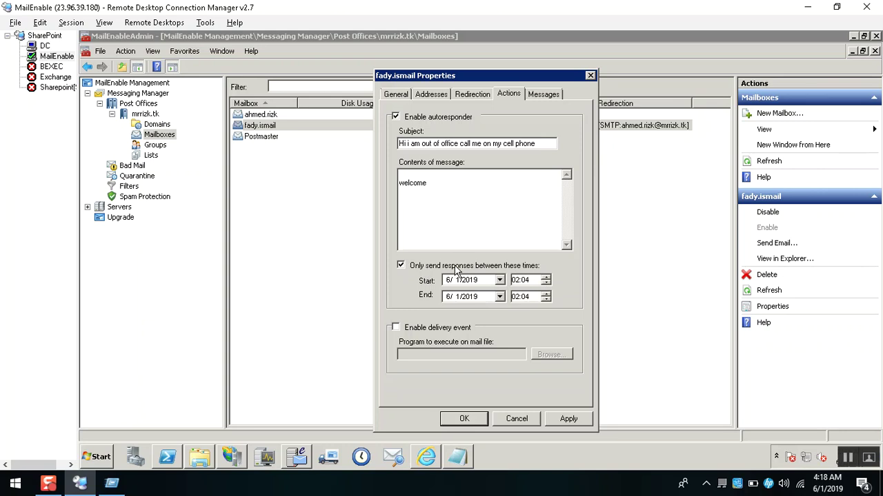
{"action": "left_click", "coordinate": [454, 269]}
{"action": "left_click", "coordinate": [568, 419]}
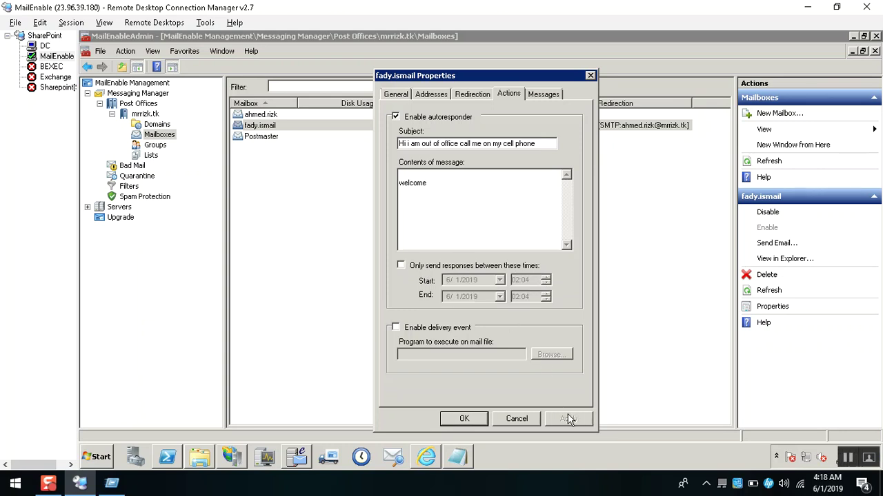
{"action": "left_click", "coordinate": [416, 329]}
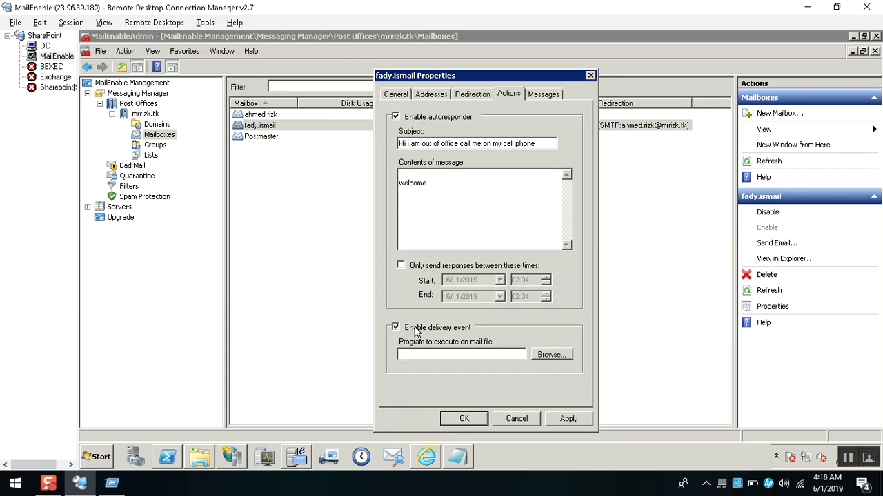
{"action": "left_click", "coordinate": [549, 355]}
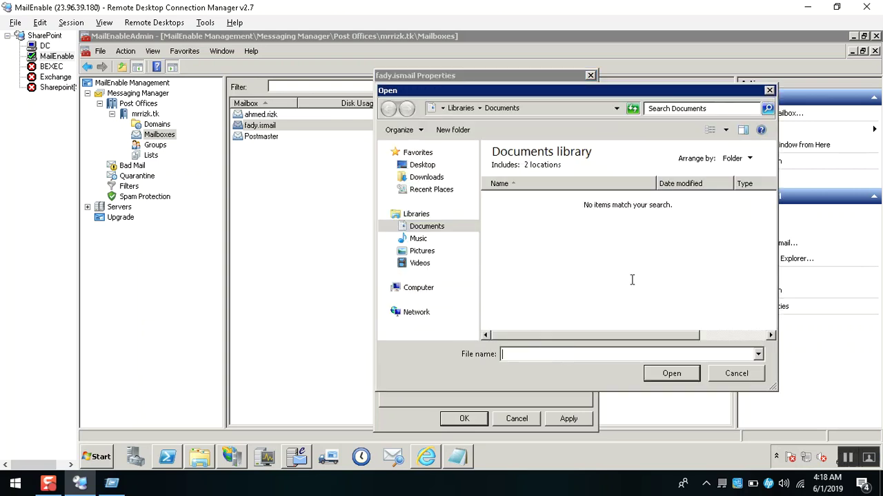
{"action": "left_click", "coordinate": [758, 353]}
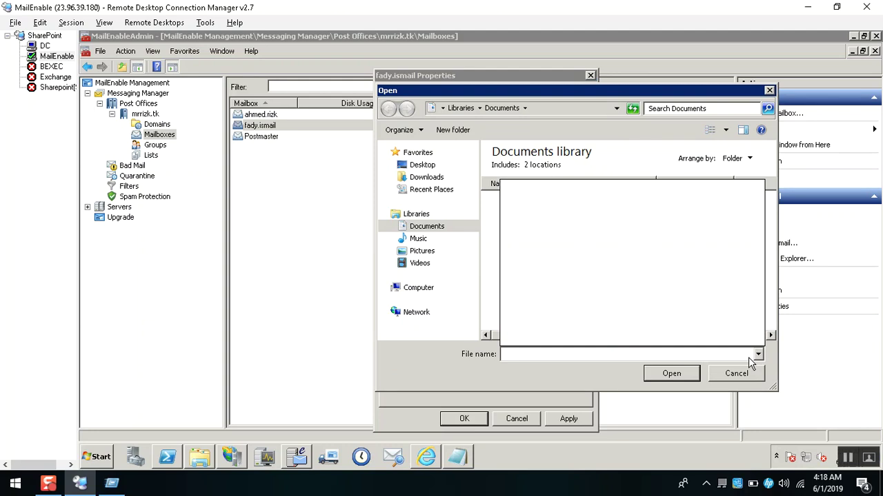
{"action": "left_click", "coordinate": [748, 374]}
{"action": "left_click", "coordinate": [748, 374]}
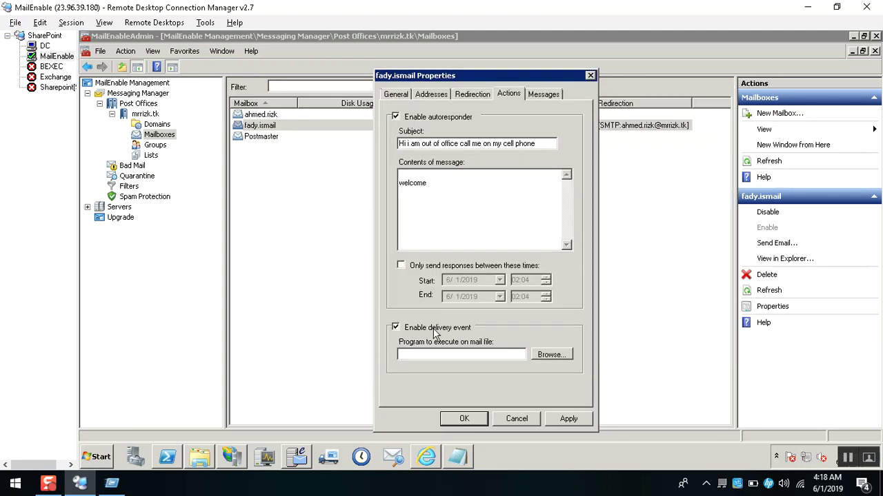
{"action": "left_click", "coordinate": [416, 334]}
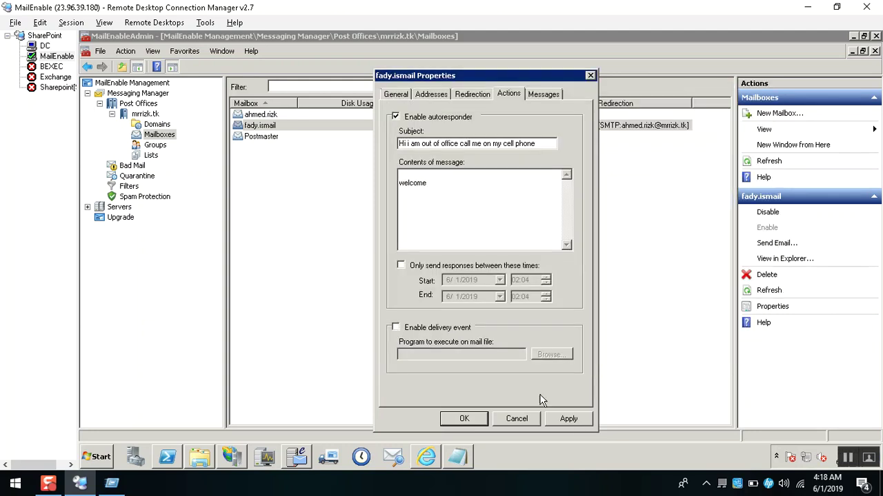
{"action": "left_click", "coordinate": [578, 422]}
Send a web mail message with subject and body 'auto' to the middle mailbox's address.
{"action": "left_click", "coordinate": [4, 200]}
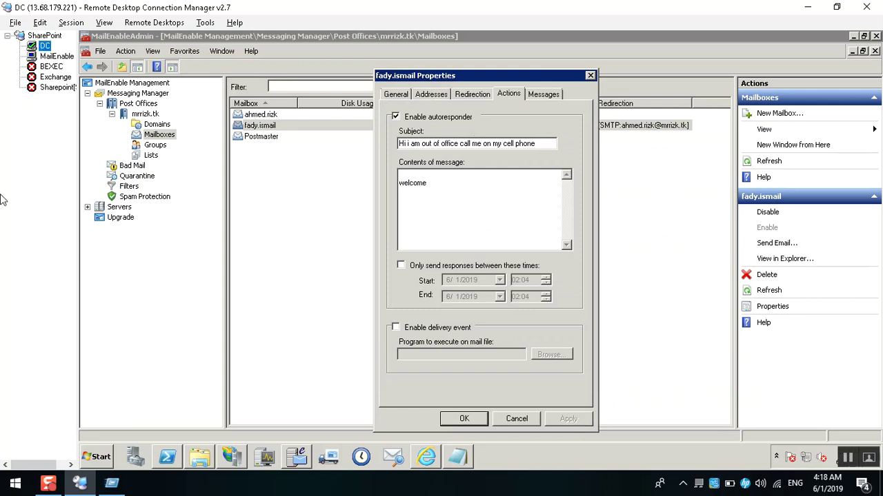
{"action": "key", "text": "Up"}
{"action": "left_click", "coordinate": [278, 113]}
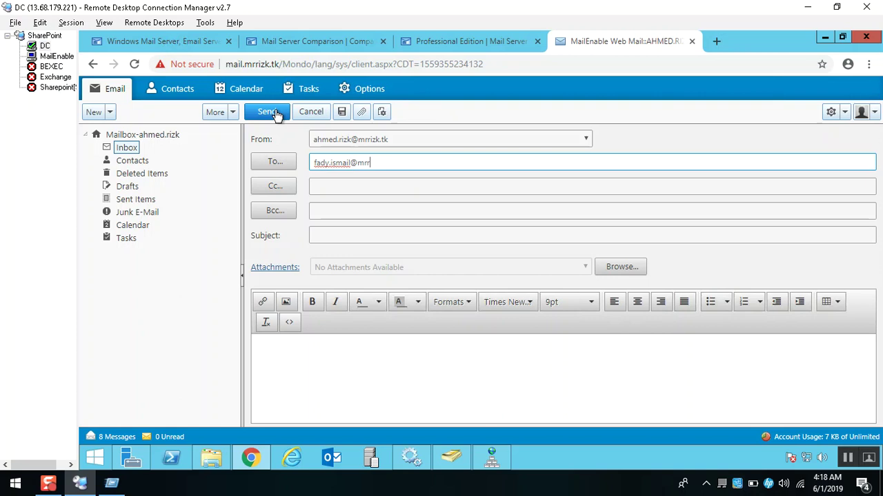
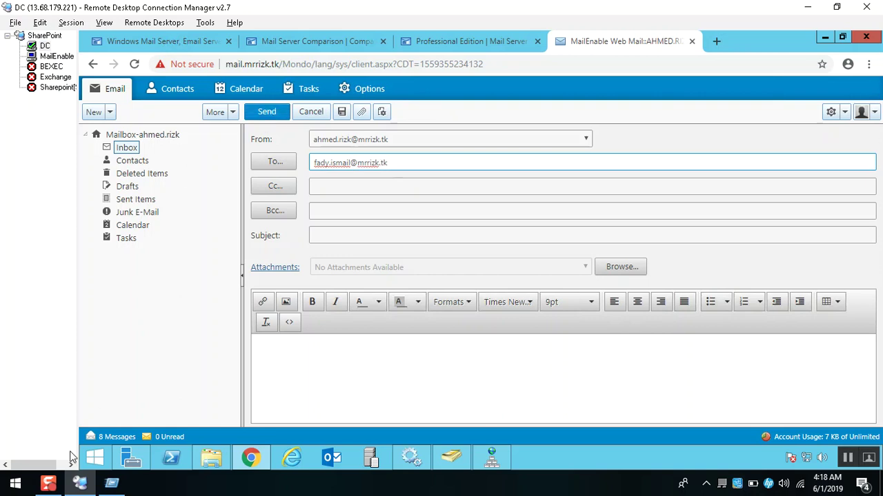
{"action": "left_click", "coordinate": [344, 235]}
{"action": "type", "text": "auto"}
{"action": "key", "text": "ctrl+a"}
{"action": "key", "text": "ctrl+c"}
{"action": "left_click", "coordinate": [304, 387]}
{"action": "key", "text": "ctrl+v"}
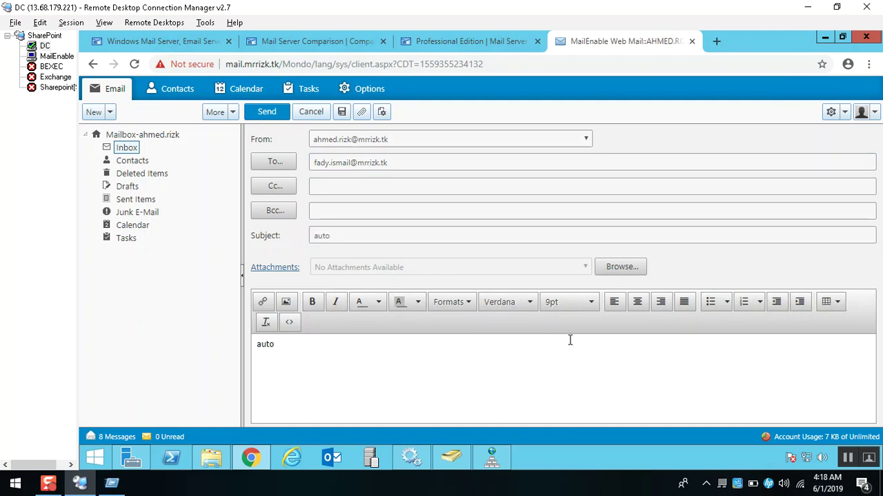
{"action": "left_click", "coordinate": [267, 113]}
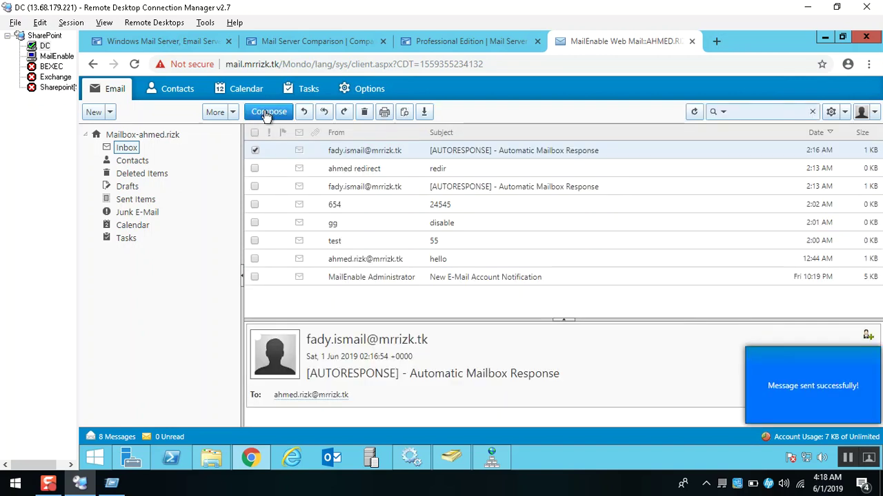
Check Sent Items for the auto message, then reopen the Inbox.
{"action": "left_click", "coordinate": [136, 201]}
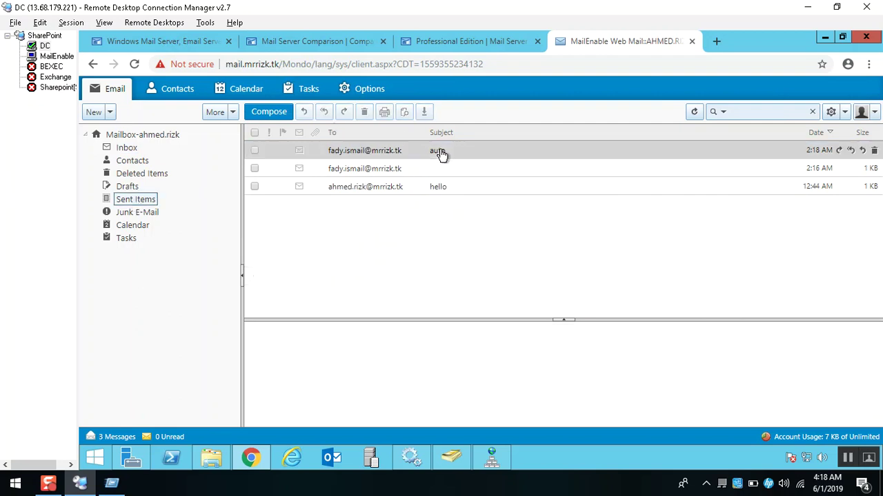
{"action": "left_click", "coordinate": [130, 148]}
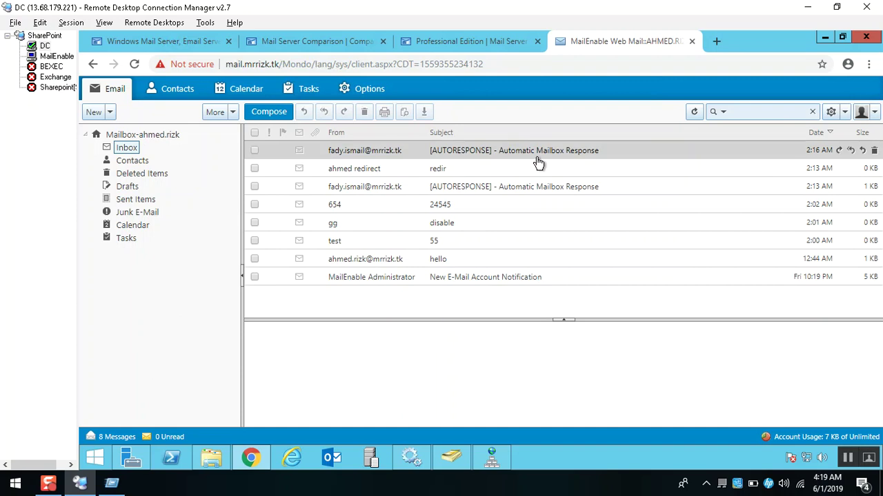
{"action": "left_click", "coordinate": [516, 168]}
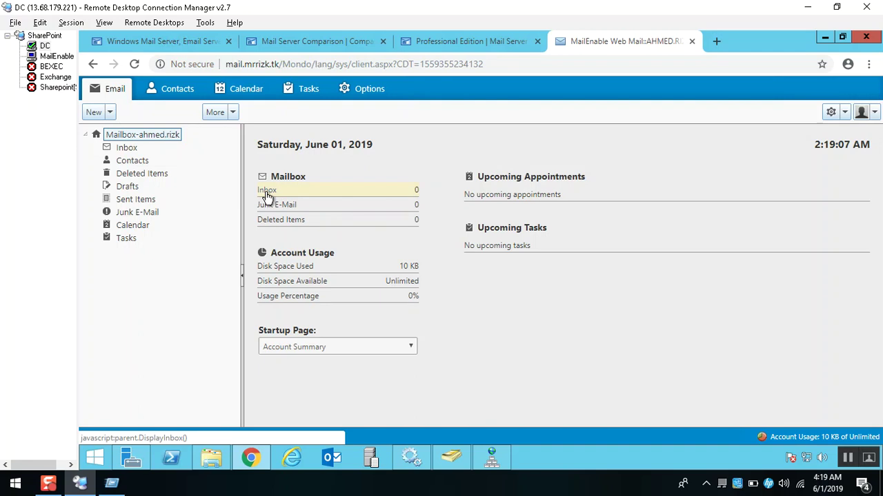
{"action": "left_click", "coordinate": [266, 194]}
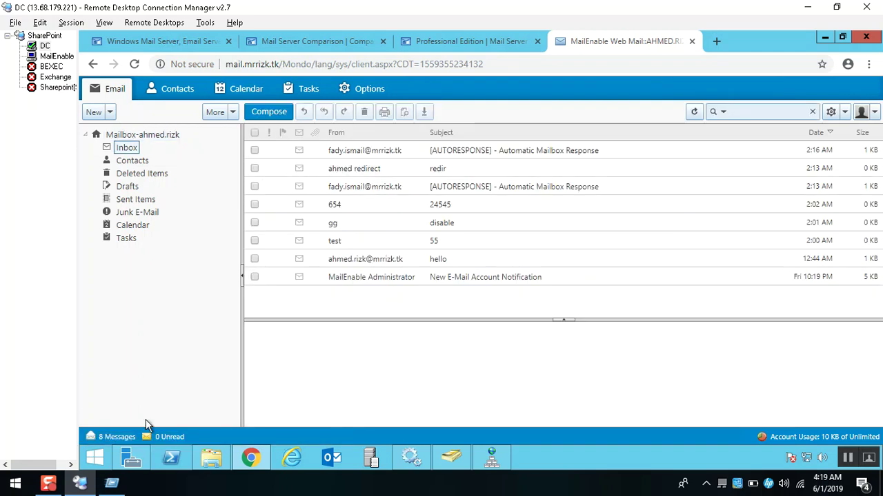
{"action": "left_click", "coordinate": [55, 56]}
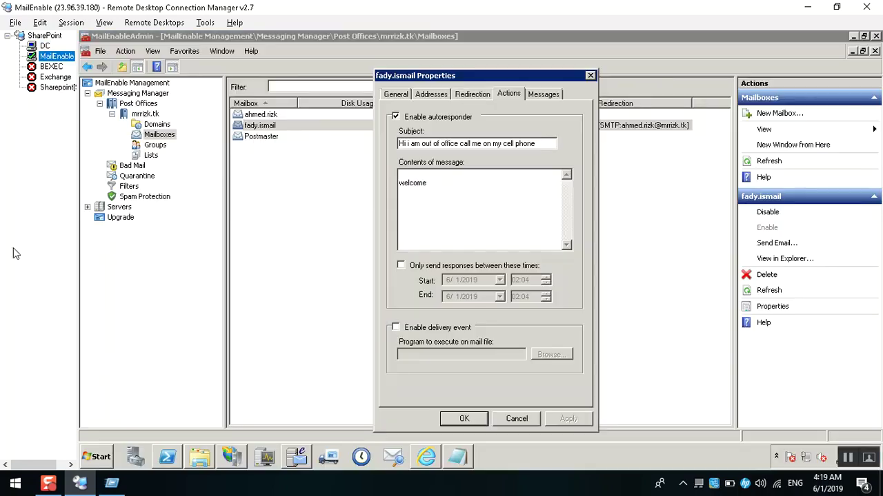
Preview the newly arrived auto message in the web mail inbox.
{"action": "left_click", "coordinate": [425, 459]}
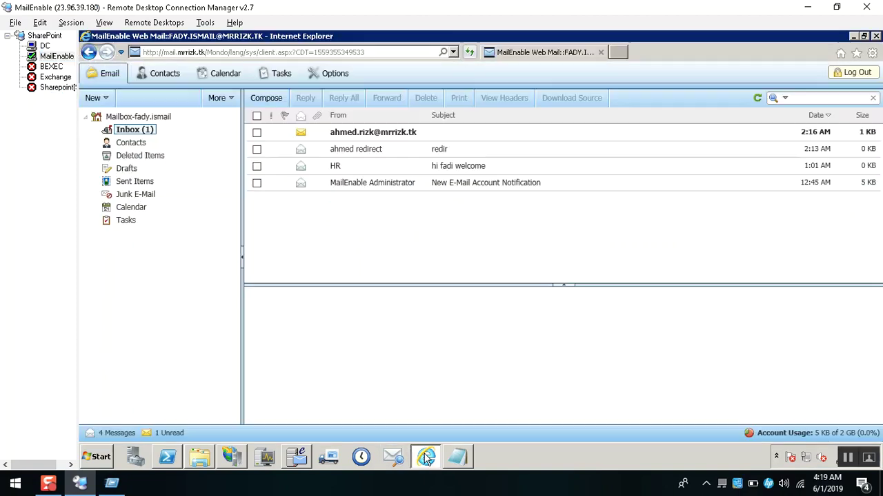
{"action": "left_click", "coordinate": [406, 132]}
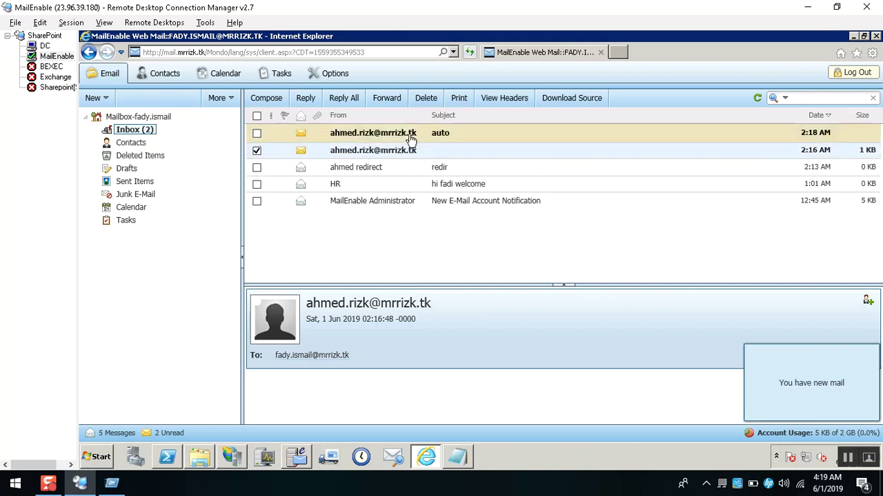
{"action": "left_click", "coordinate": [410, 133]}
Open the out-of-office autoreply in the other user's web mail inbox, then return to the administrator console.
{"action": "left_click", "coordinate": [10, 215]}
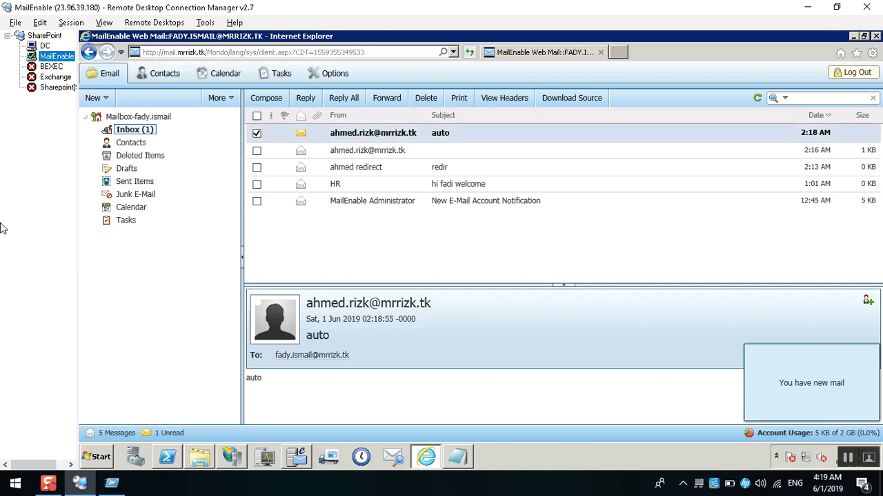
{"action": "key", "text": "Up"}
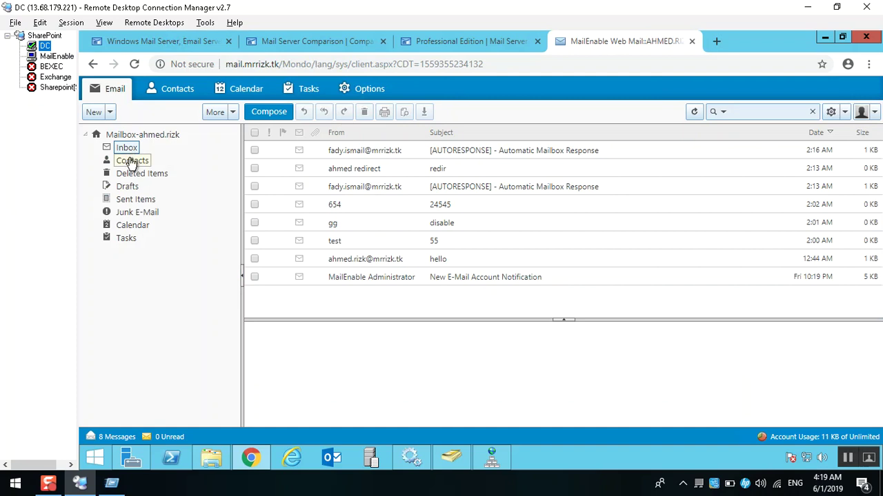
{"action": "left_click", "coordinate": [131, 161]}
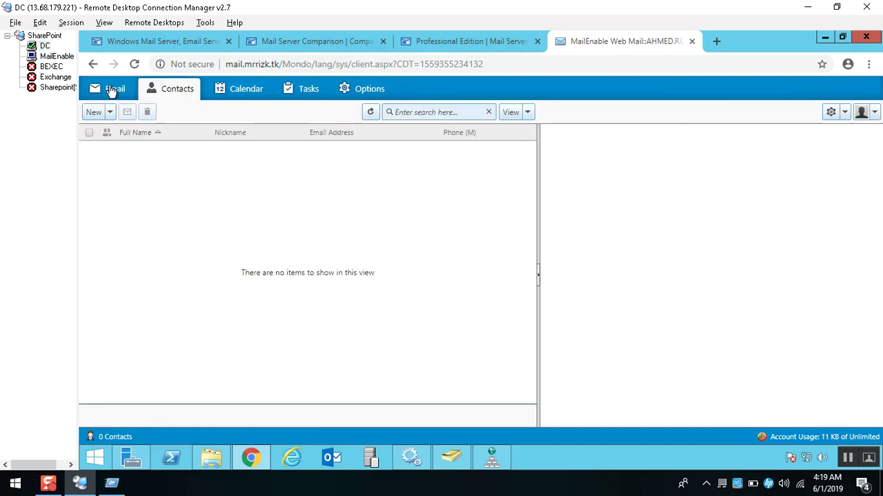
{"action": "left_click", "coordinate": [111, 88]}
{"action": "left_click", "coordinate": [128, 150]}
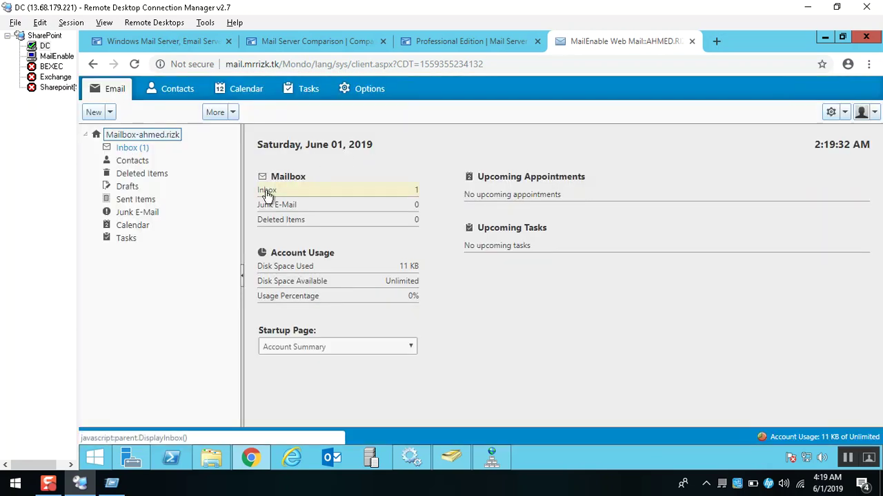
{"action": "left_click", "coordinate": [267, 190]}
{"action": "left_click", "coordinate": [422, 151]}
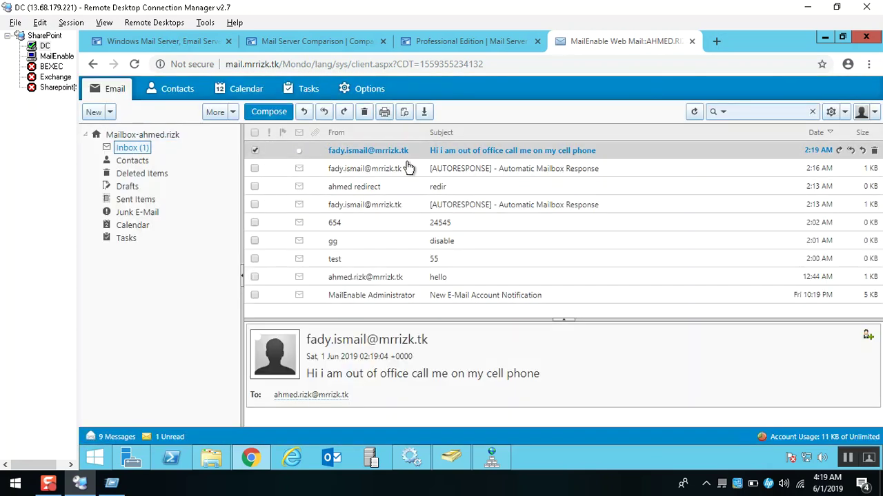
{"action": "left_click", "coordinate": [56, 56]}
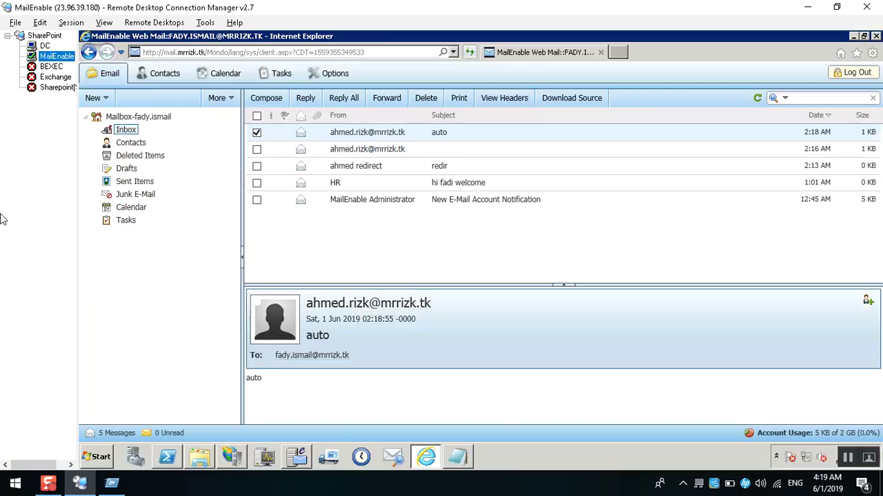
{"action": "left_click", "coordinate": [290, 462]}
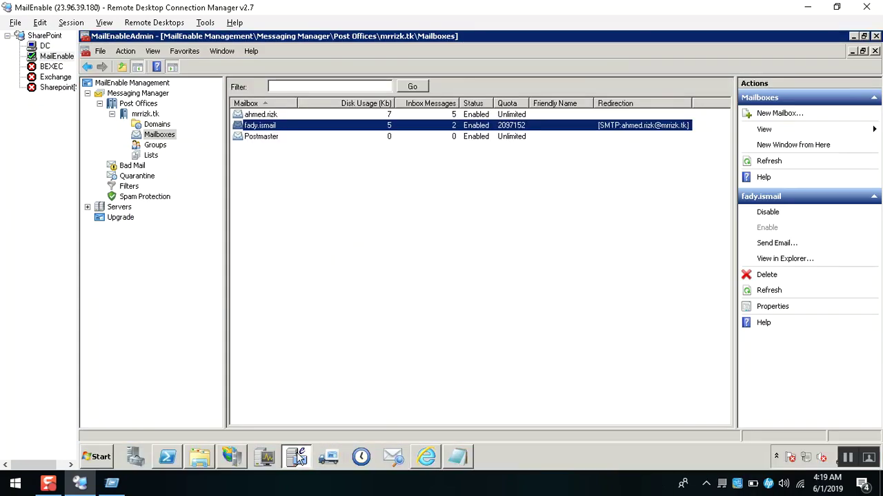
Disable the test mailbox's autoresponder and apply the change.
{"action": "double_click", "coordinate": [270, 128]}
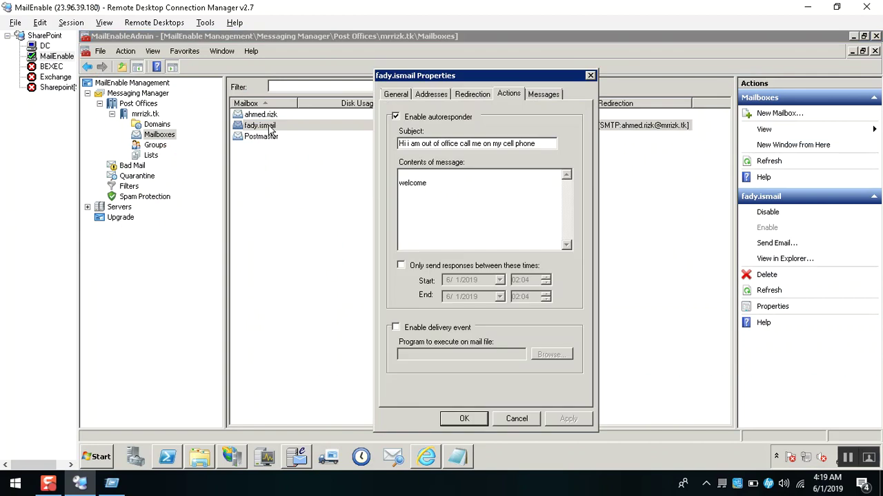
{"action": "left_click", "coordinate": [414, 117]}
{"action": "left_click", "coordinate": [562, 423]}
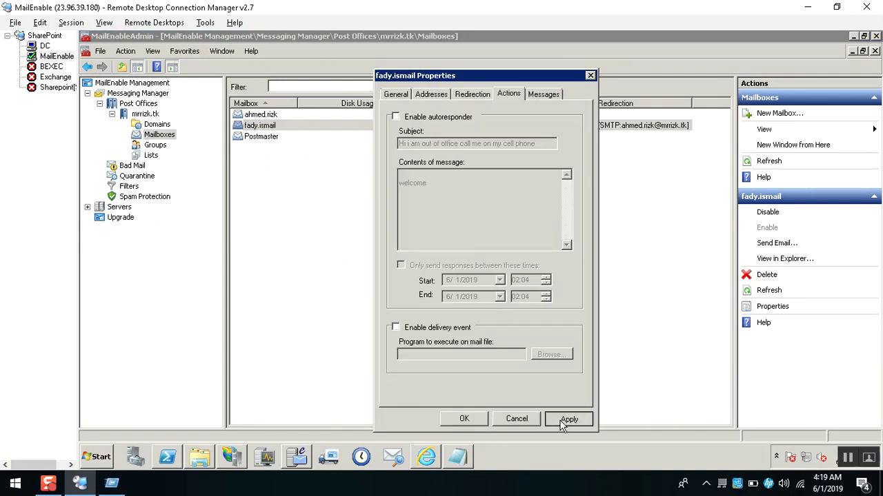
Widen the Filename column on the Messages tab and open the newest stored message file.
{"action": "left_click", "coordinate": [550, 98]}
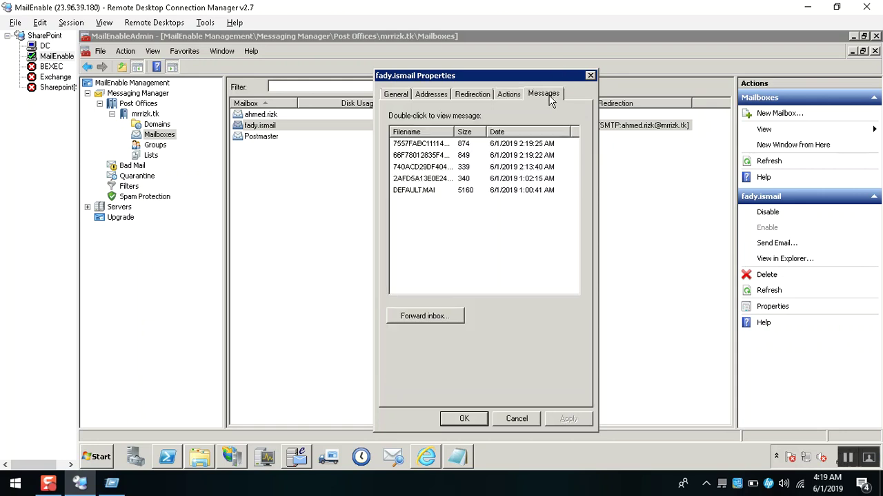
{"action": "double_click", "coordinate": [454, 132]}
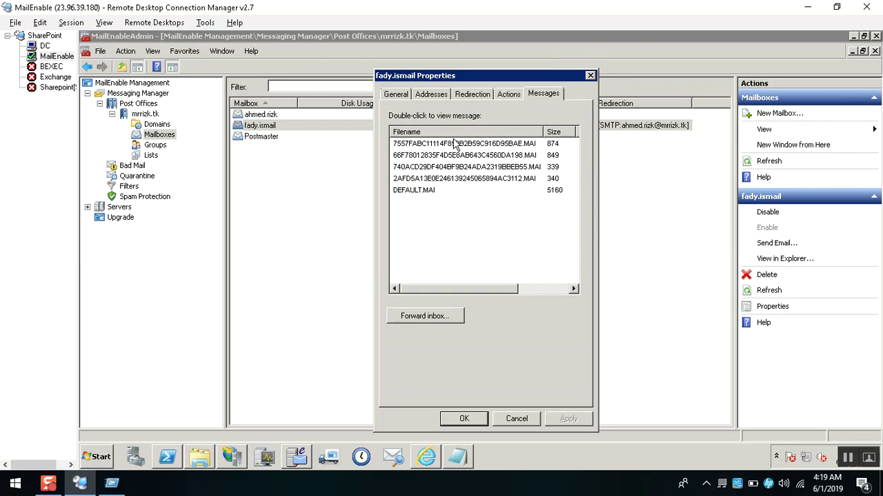
{"action": "double_click", "coordinate": [442, 144]}
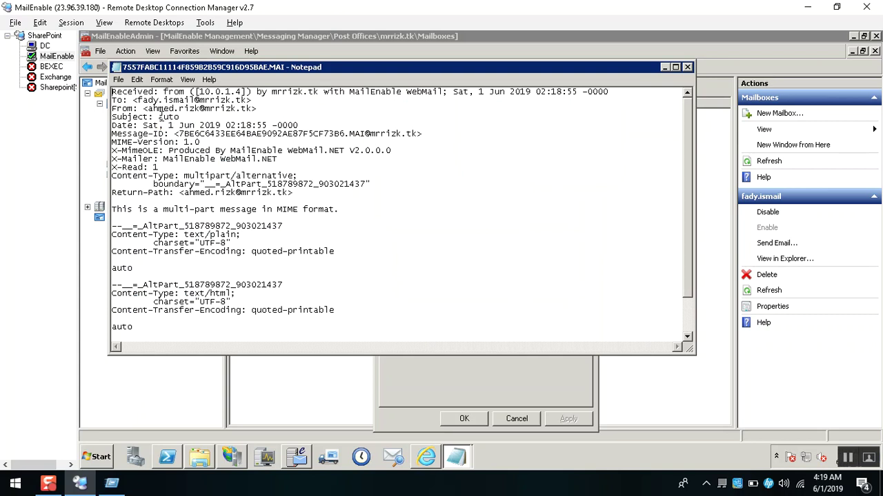
{"action": "left_click_drag", "start_coordinate": [159, 117], "coordinate": [191, 115]}
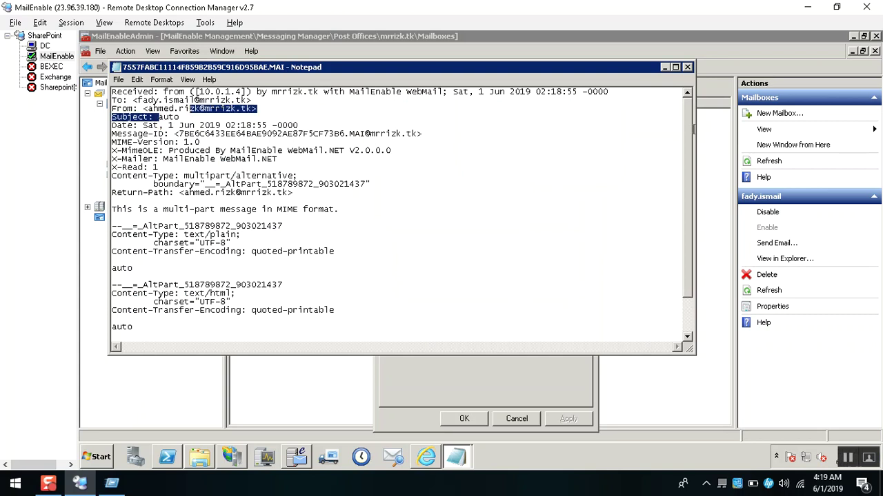
{"action": "left_click", "coordinate": [687, 67]}
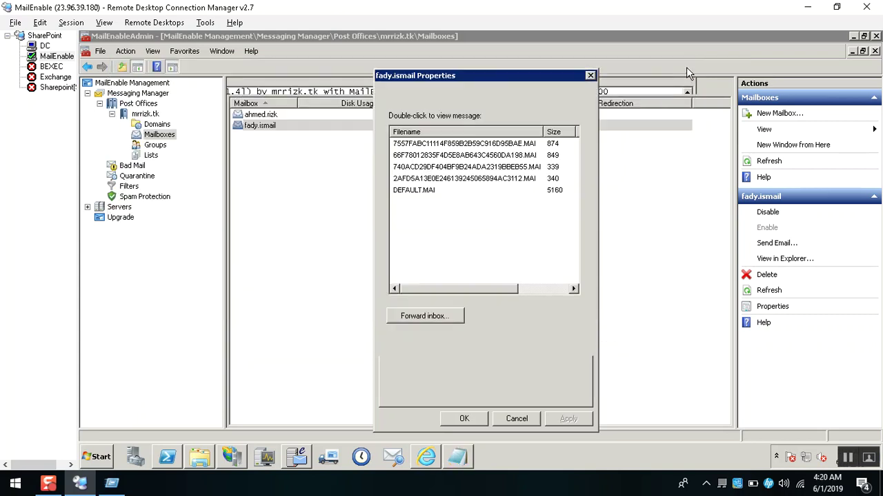
{"action": "double_click", "coordinate": [445, 156]}
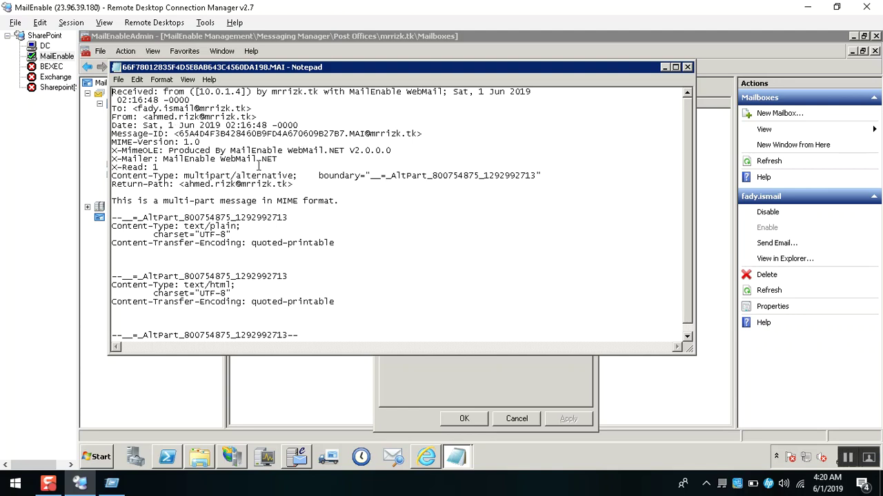
{"action": "left_click", "coordinate": [688, 67]}
{"action": "double_click", "coordinate": [451, 164]}
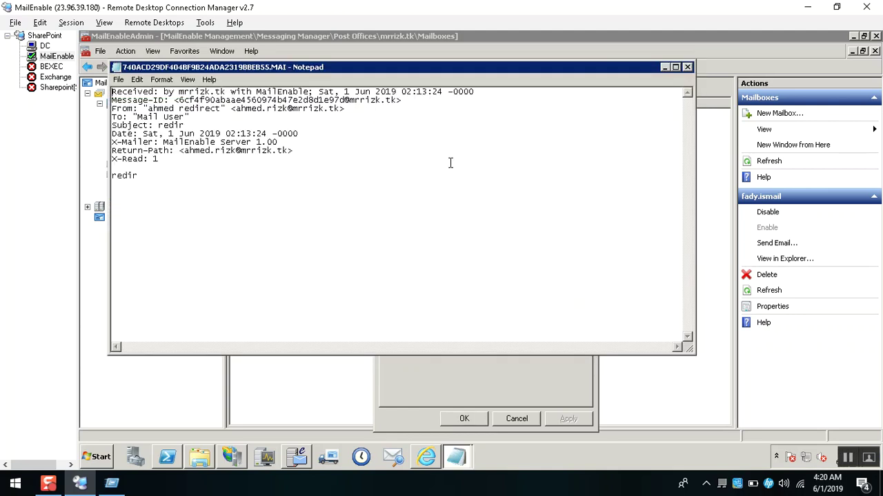
{"action": "left_click_drag", "start_coordinate": [157, 125], "coordinate": [199, 126]}
{"action": "left_click", "coordinate": [687, 67]}
{"action": "double_click", "coordinate": [426, 191]}
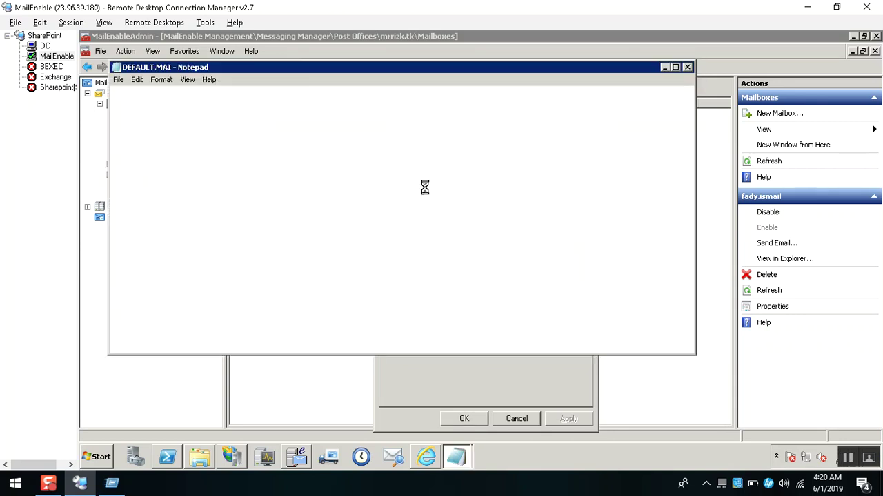
{"action": "double_click", "coordinate": [308, 67]}
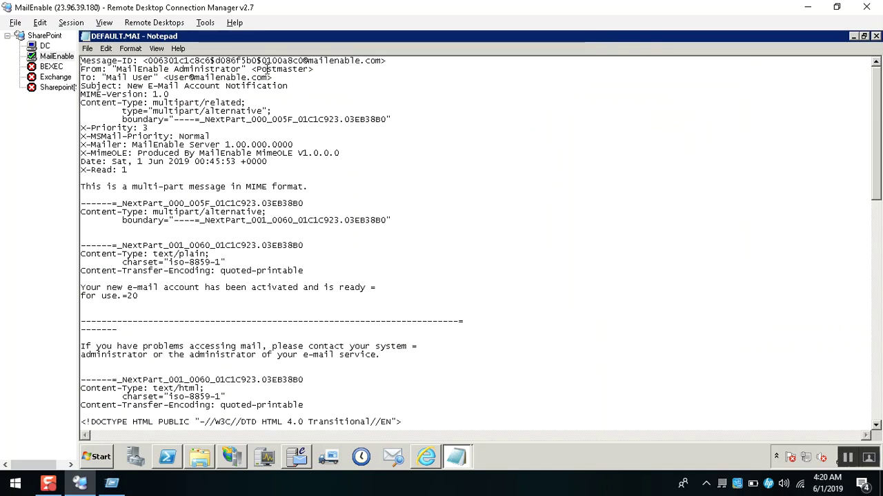
{"action": "left_click_drag", "start_coordinate": [256, 69], "coordinate": [304, 69]}
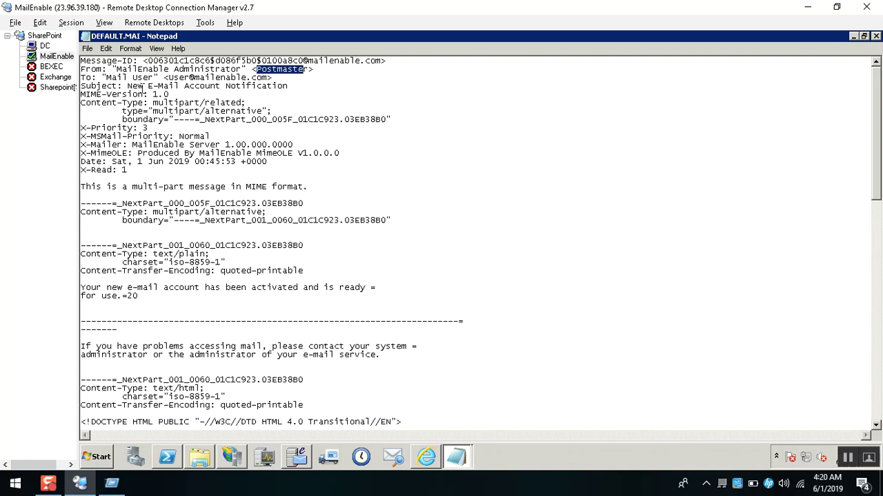
{"action": "left_click_drag", "start_coordinate": [132, 86], "coordinate": [311, 69]}
{"action": "left_click", "coordinate": [875, 36]}
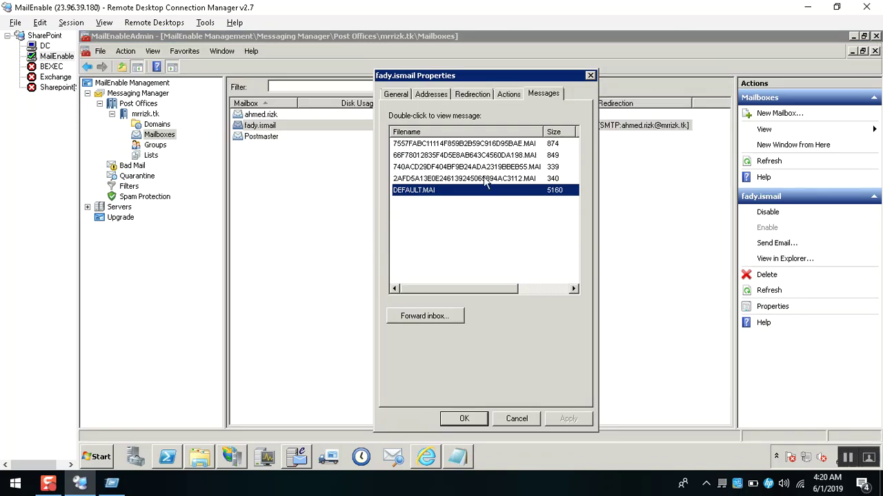
View the fourth stored message, dismiss the Forward inbox form, and cancel the mailbox properties.
{"action": "double_click", "coordinate": [485, 182]}
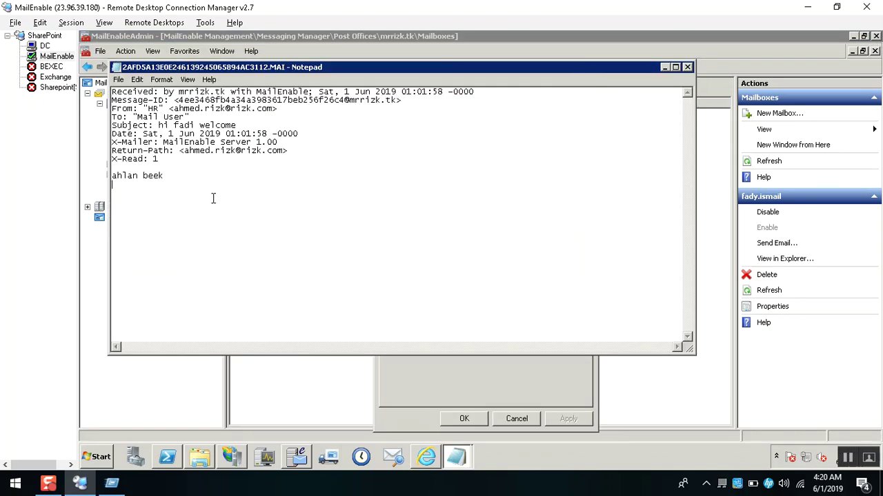
{"action": "key", "text": "alt+F4"}
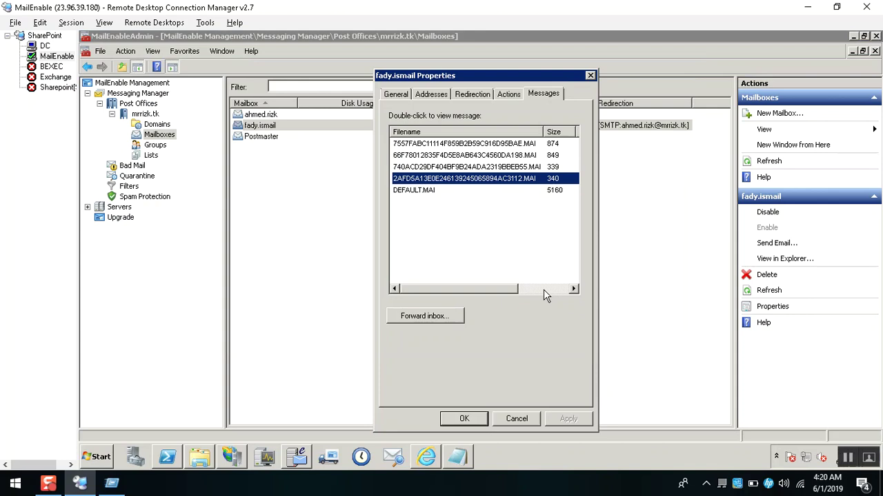
{"action": "left_click", "coordinate": [543, 290]}
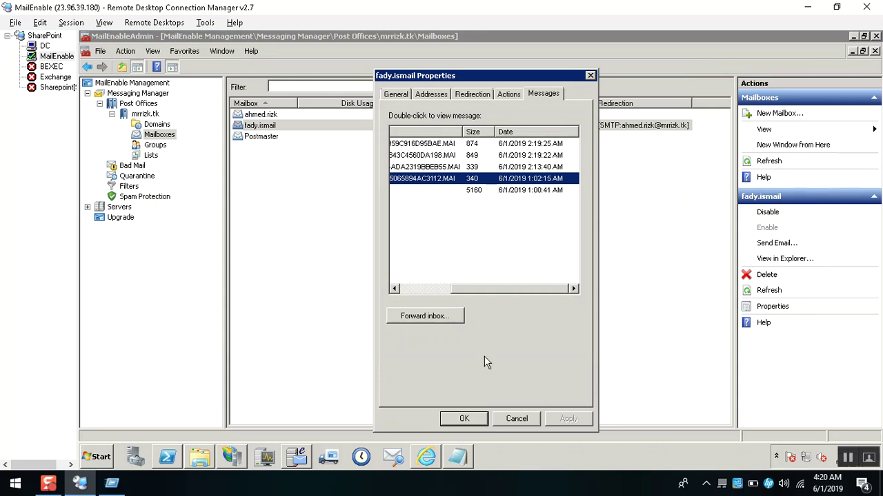
{"action": "left_click", "coordinate": [442, 321]}
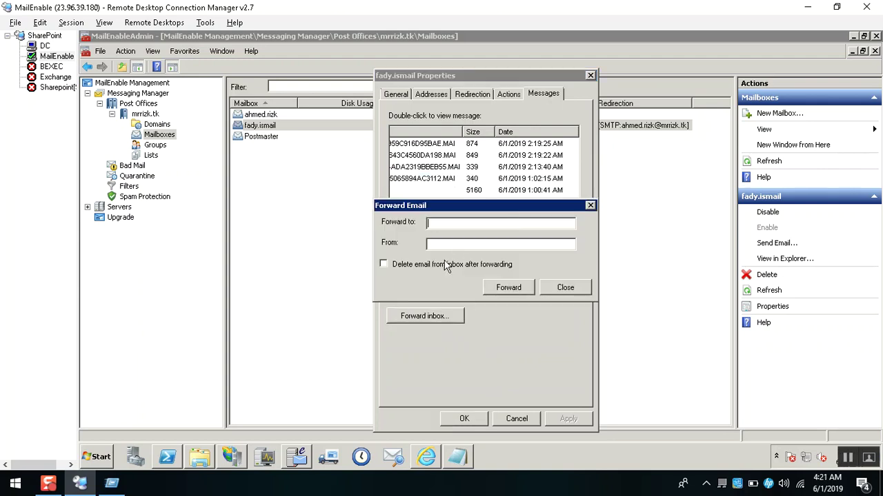
{"action": "left_click", "coordinate": [443, 247]}
{"action": "left_click", "coordinate": [403, 268]}
{"action": "left_click", "coordinate": [583, 289]}
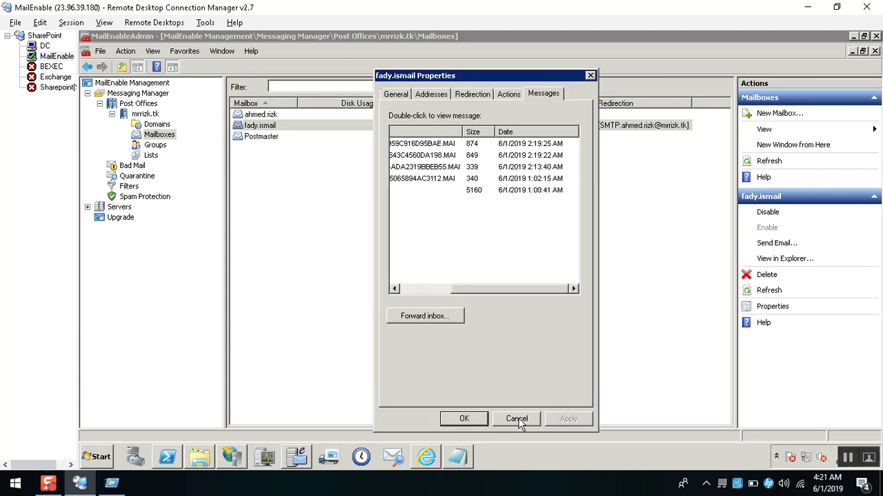
{"action": "left_click", "coordinate": [517, 419]}
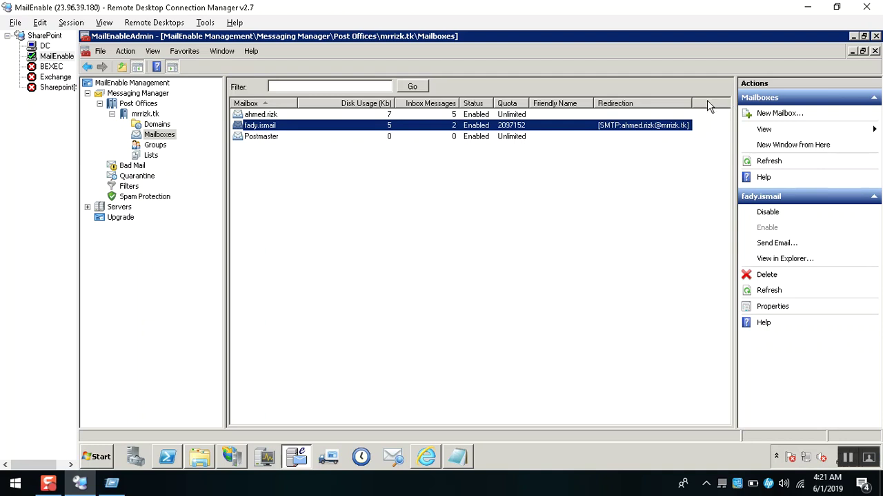
Select the test mailbox and fit the Mailbox column to its names.
{"action": "left_click", "coordinate": [354, 87]}
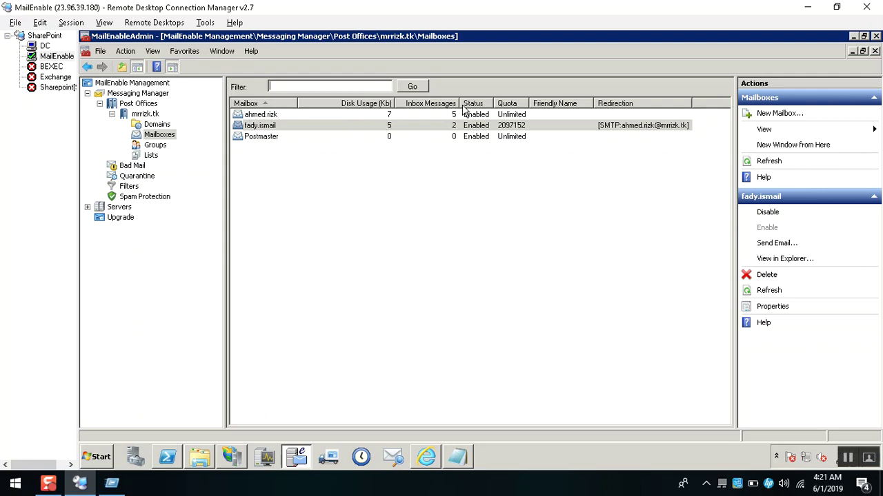
{"action": "left_click", "coordinate": [325, 124]}
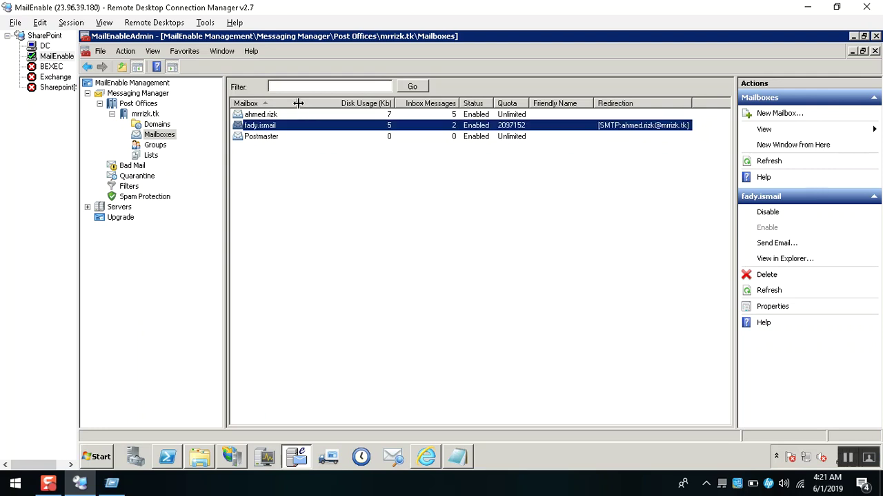
{"action": "double_click", "coordinate": [297, 102]}
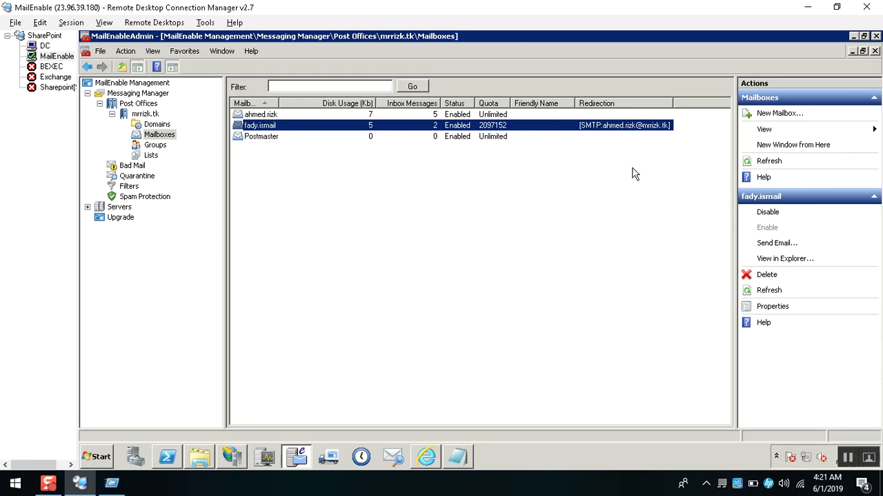